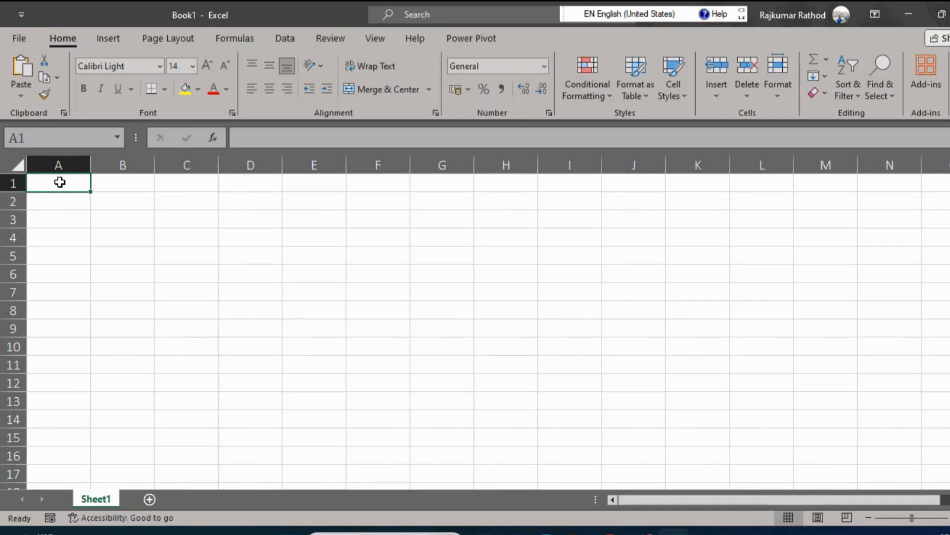
Restore the workbook window to a smaller floating size, and enter 1 in A1 and Workbook in B1.
double_click(314, 8)
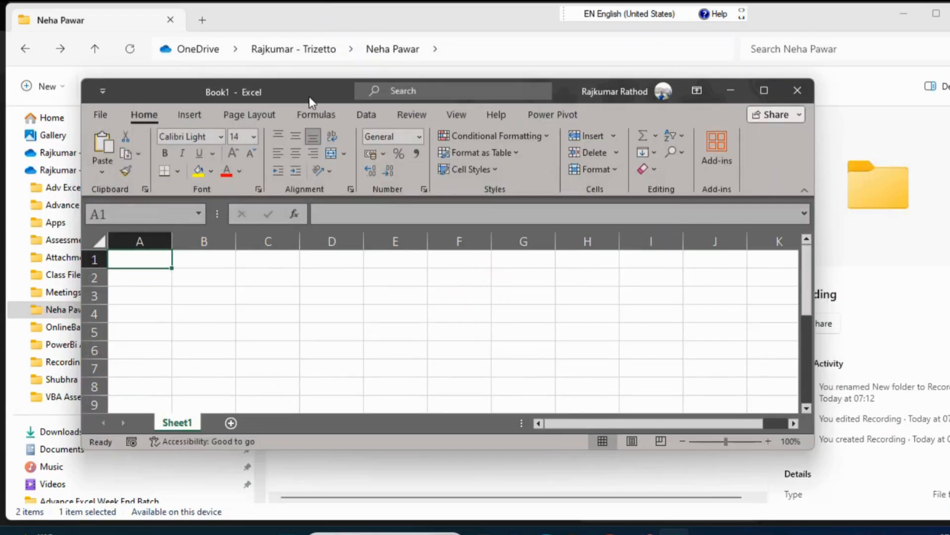
left_click_drag(293, 88, 343, 83)
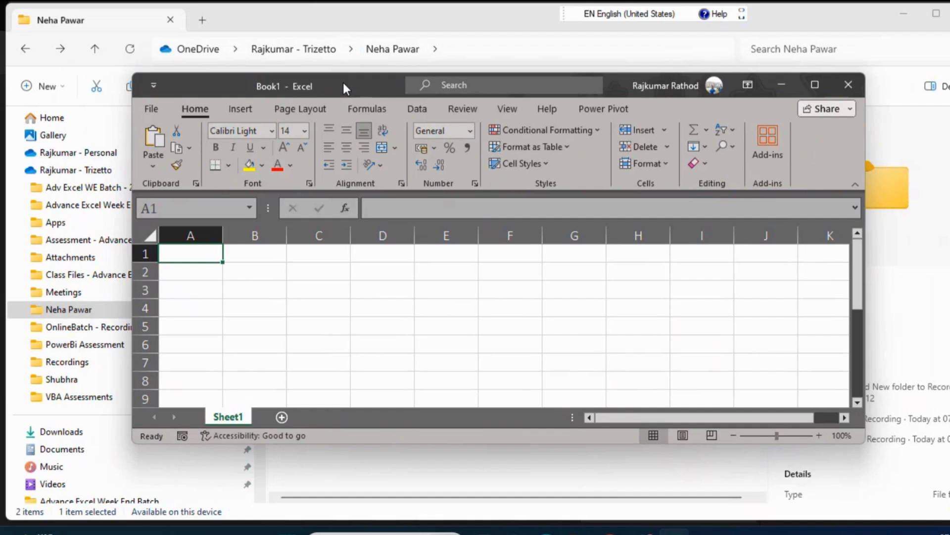
left_click(190, 308)
key("Up")
key("Up")
key("Up")
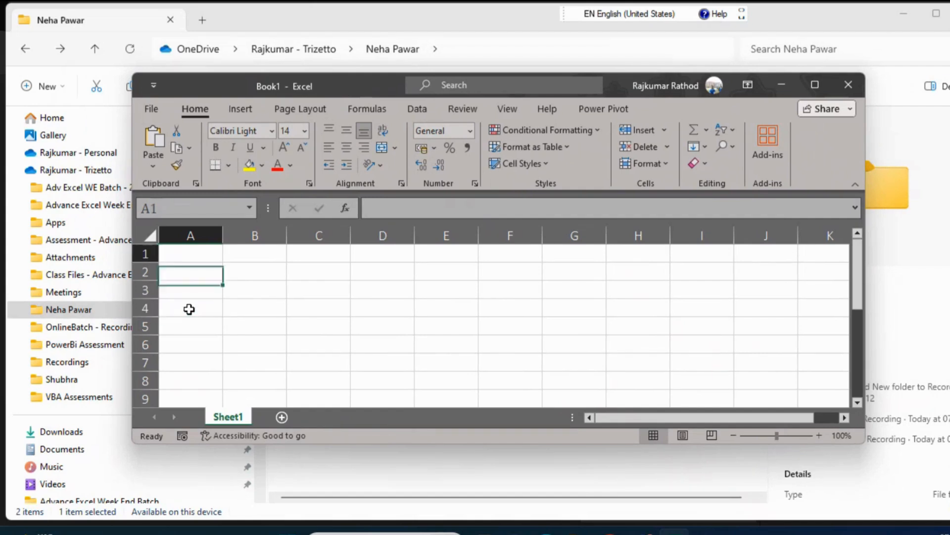
type("1")
key("Tab")
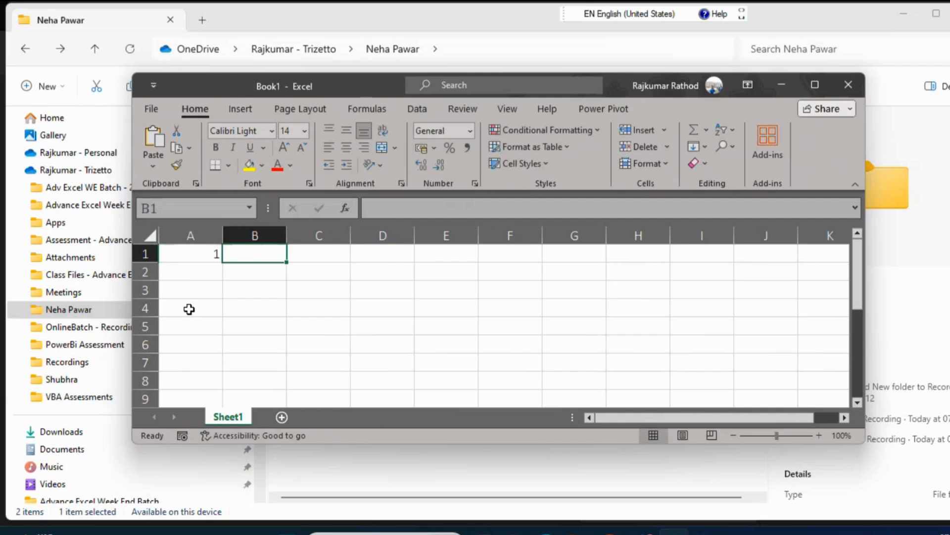
type("Workbook")
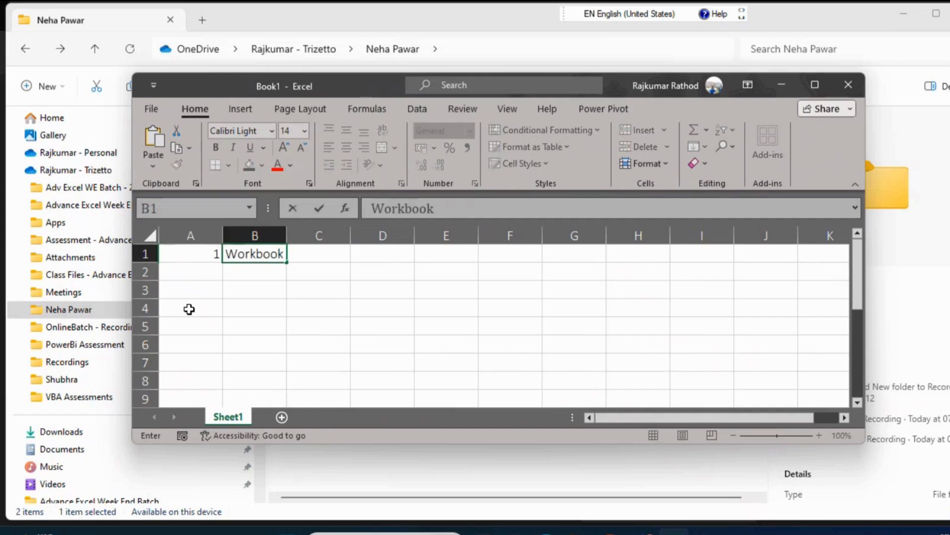
key("Return")
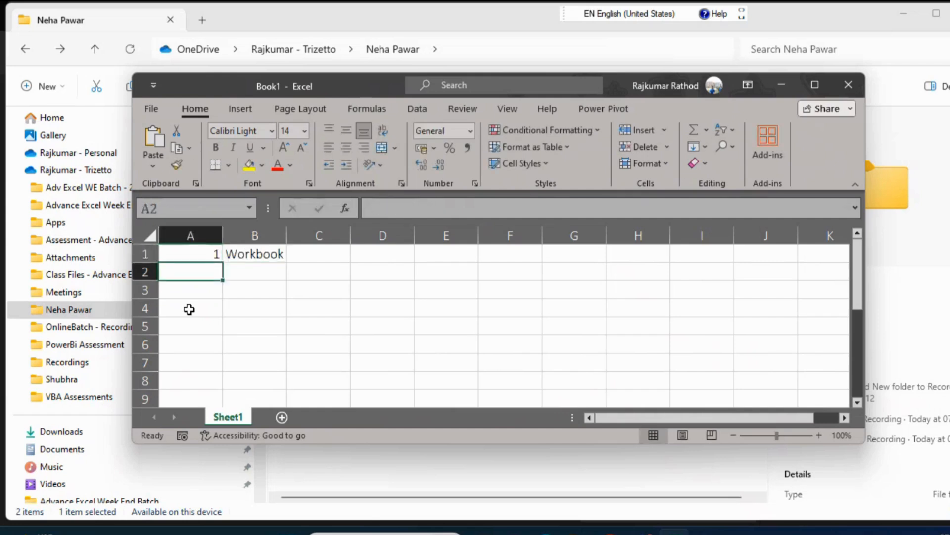
key("Up")
key("Right")
key("Left")
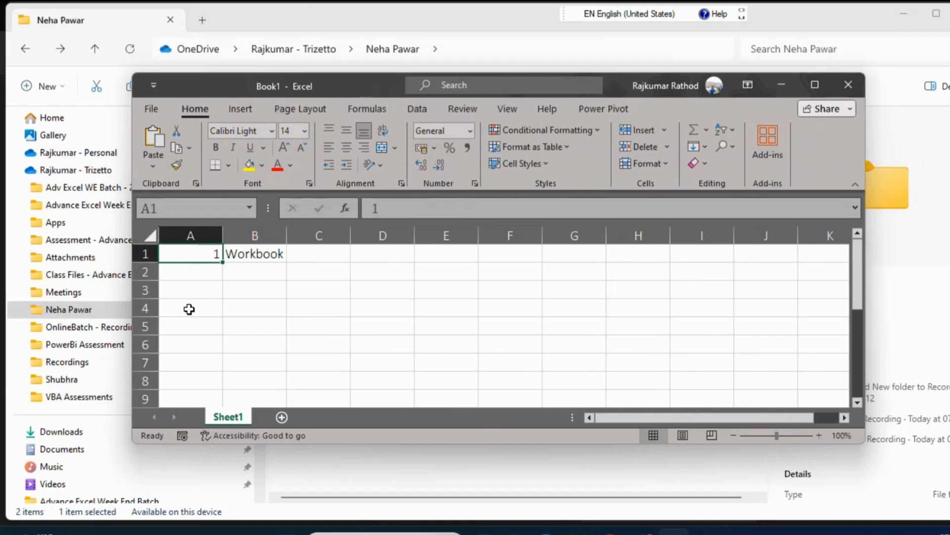
mouse_move(355, 92)
left_mouse_down()
mouse_move(402, 137)
mouse_move(340, 92)
left_mouse_up()
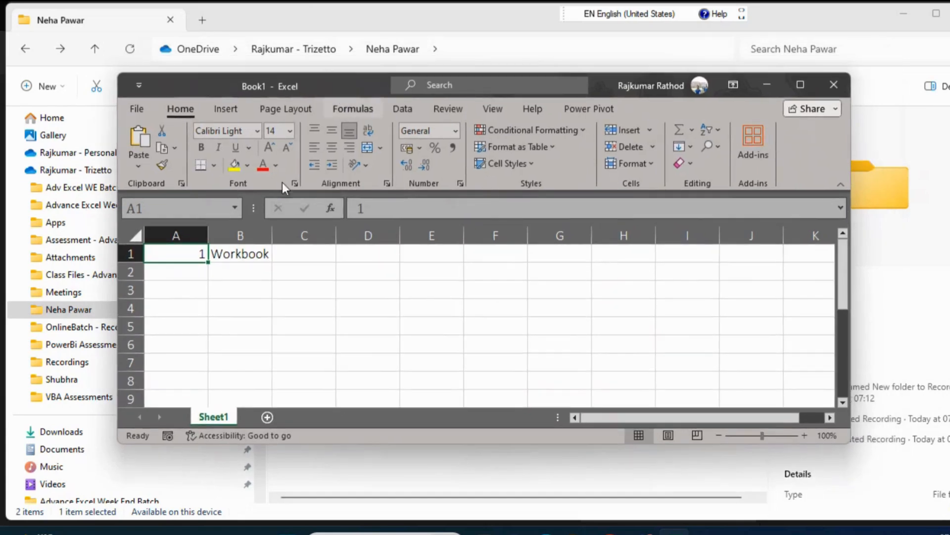
left_click(253, 255)
left_click(480, 207)
key("Return")
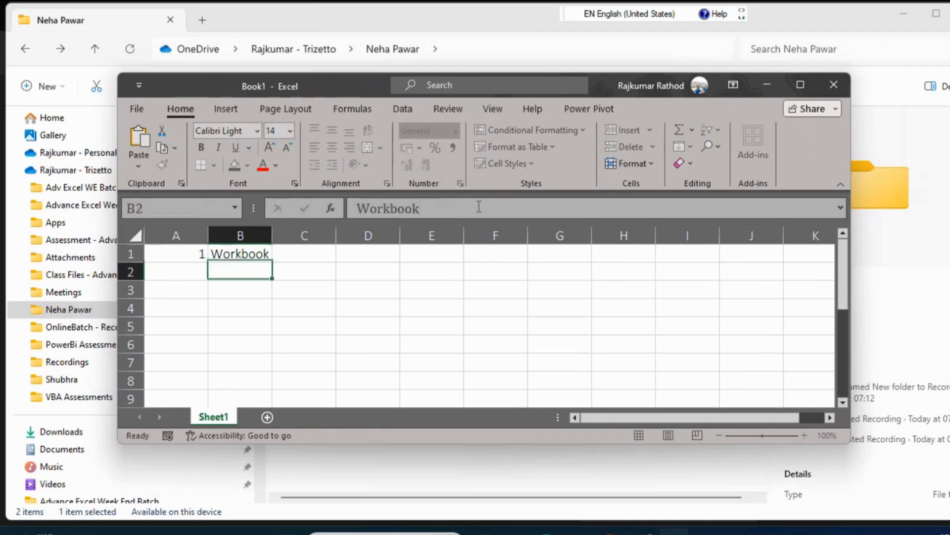
key("ctrl+Home")
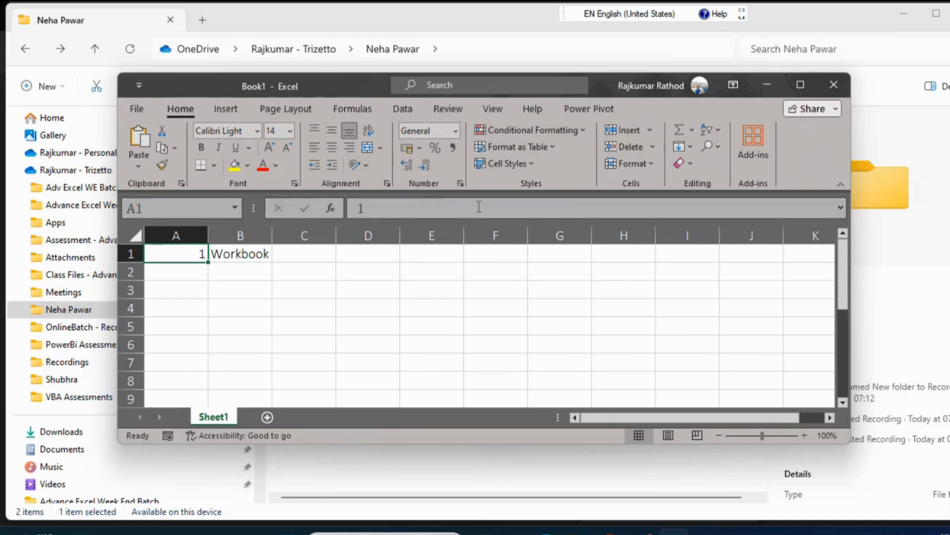
Autofit column A to its contents and enter 2 in A2.
double_click(209, 231)
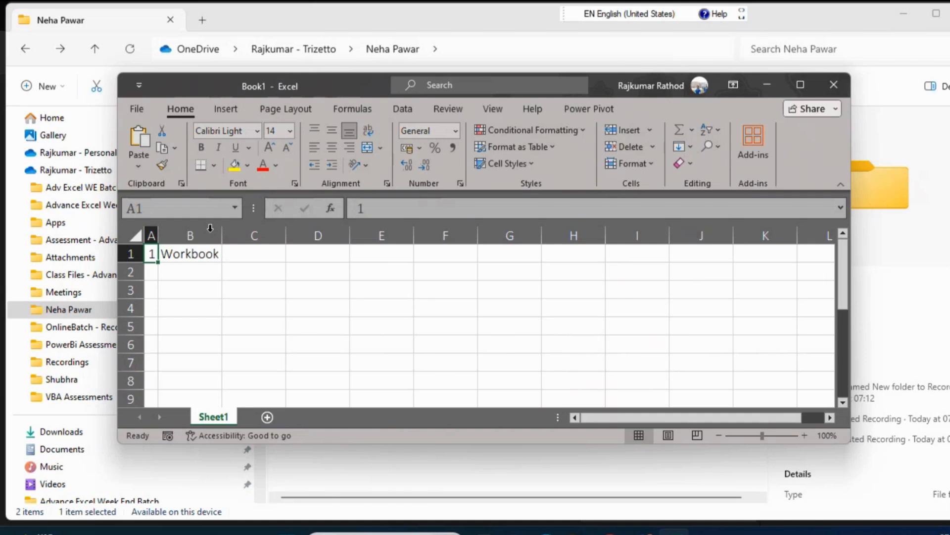
key("Right")
key("Left")
key("Down")
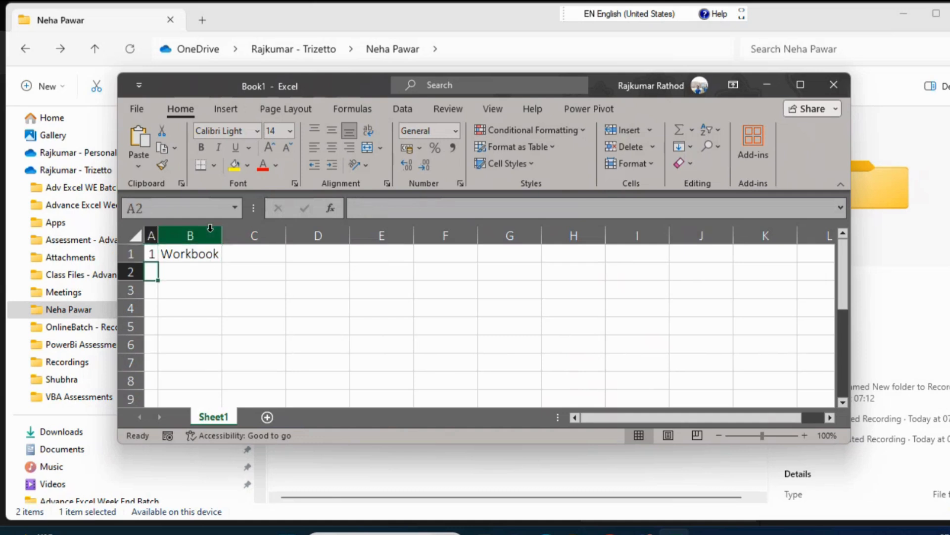
type("2")
key("Tab")
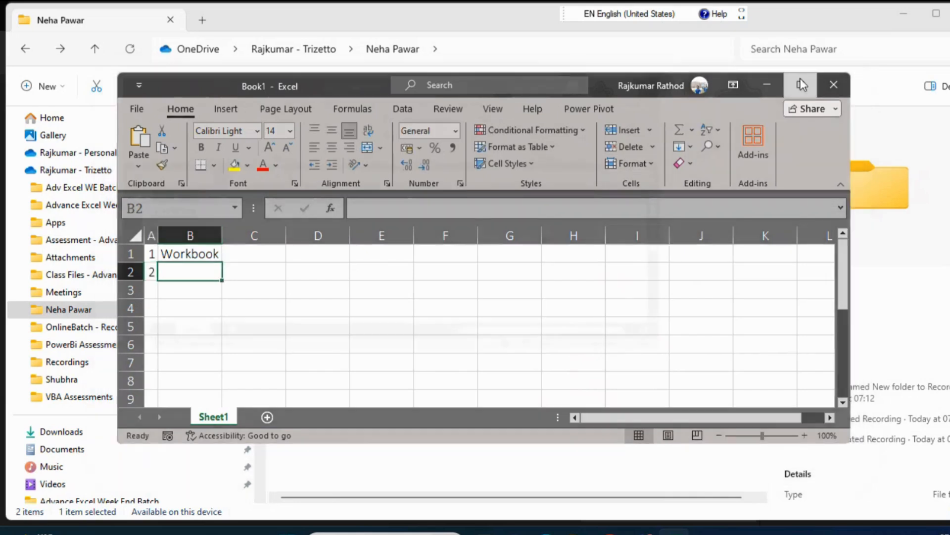
Open Snipping Tool and capture a snip of the floating workbook window's title bar.
left_click(800, 82)
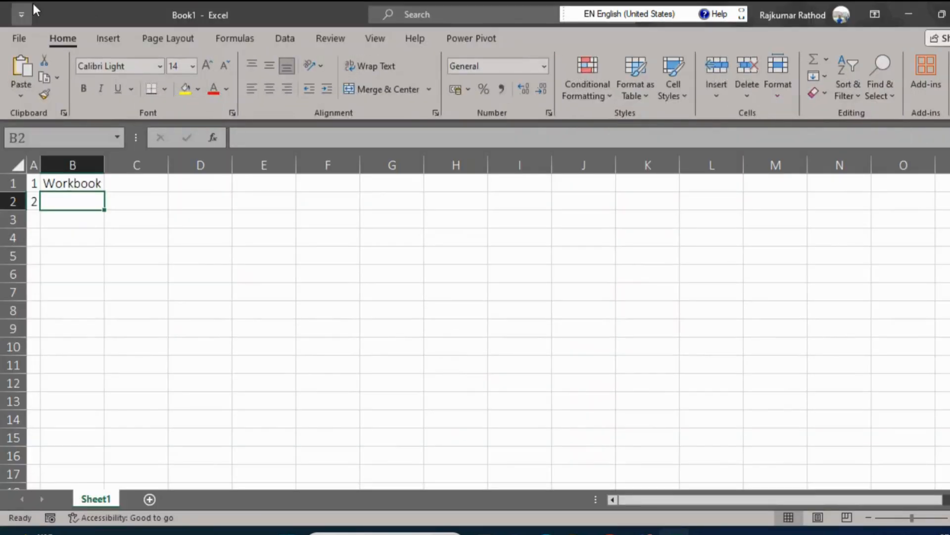
double_click(291, 14)
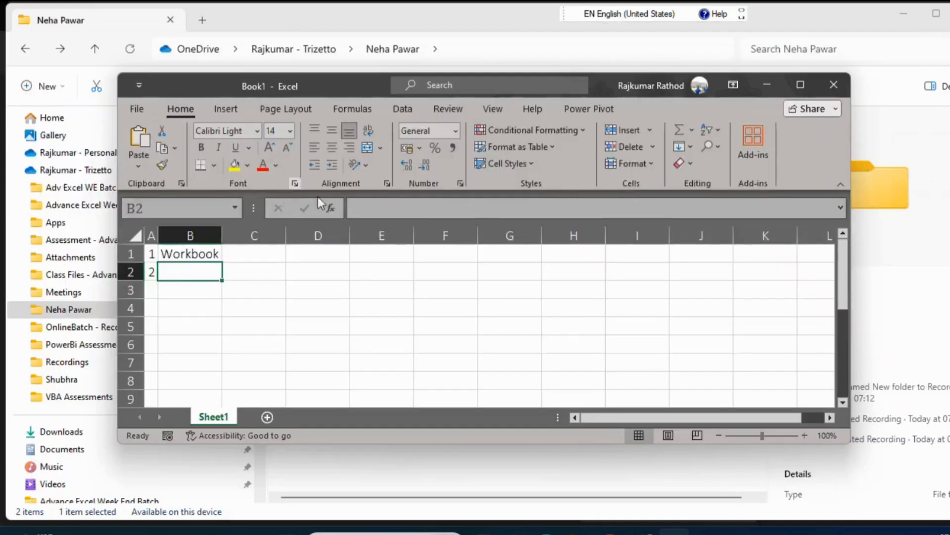
key("super")
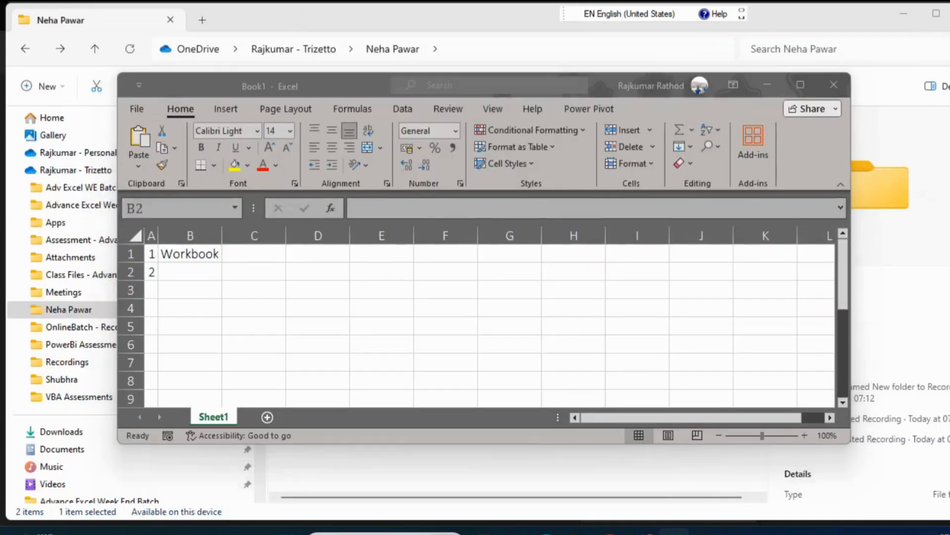
type("sni")
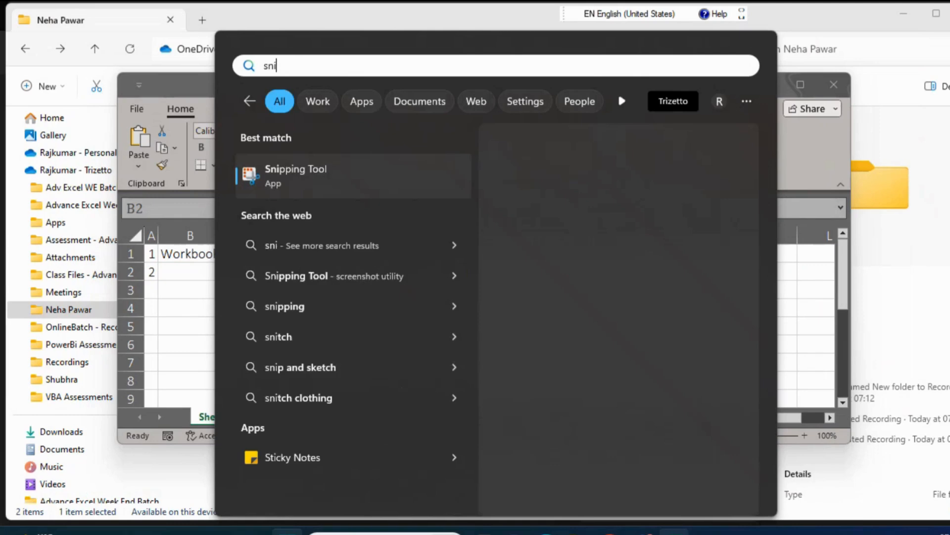
key("Return")
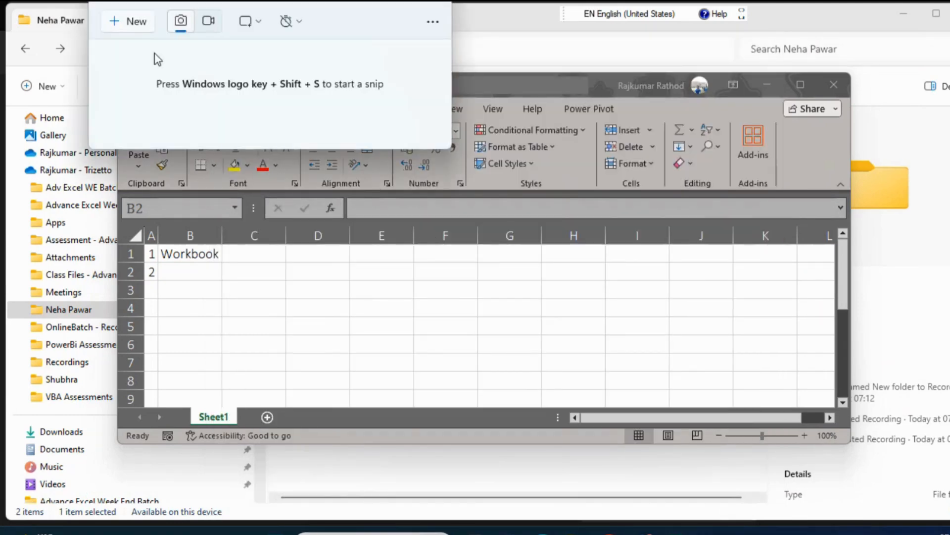
left_click(121, 28)
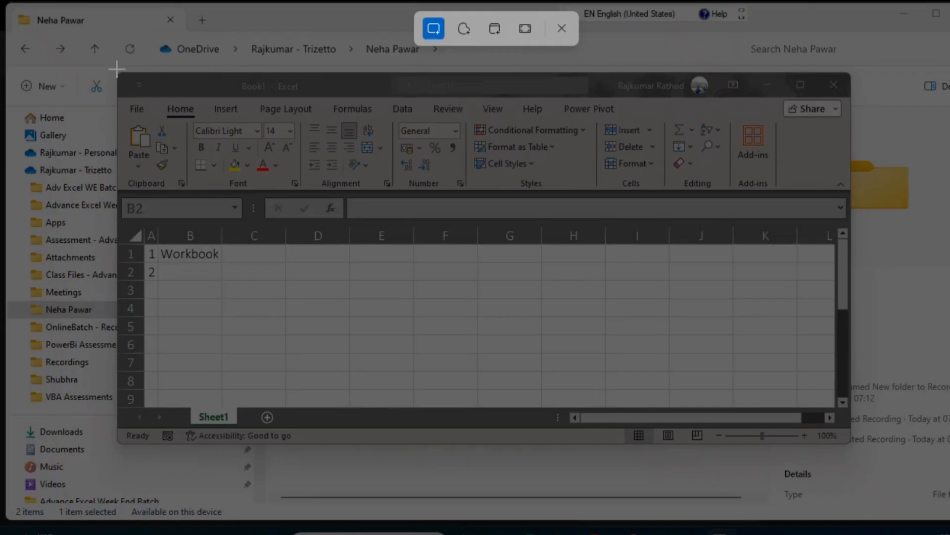
left_click_drag(118, 71, 853, 105)
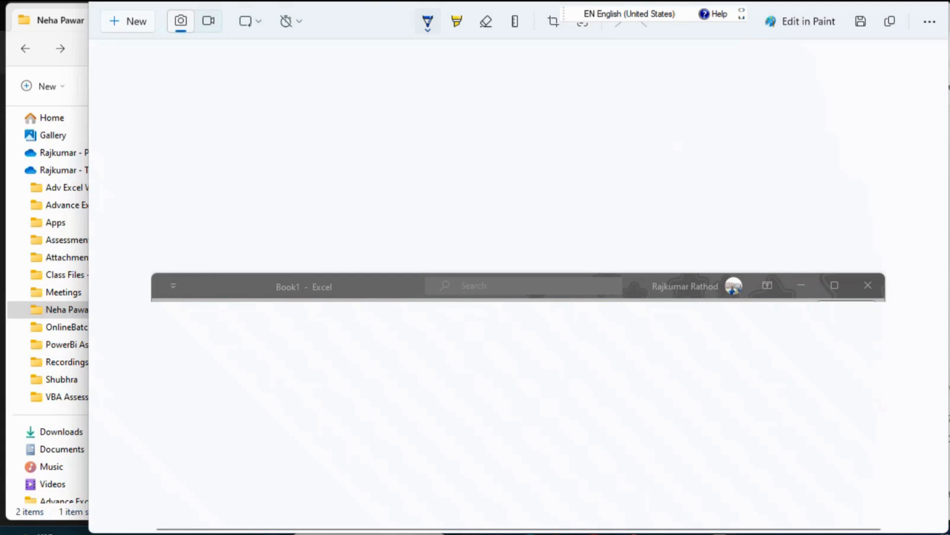
Switch back to Excel and enter Quick Access Tool bar in B2.
left_click(461, 533)
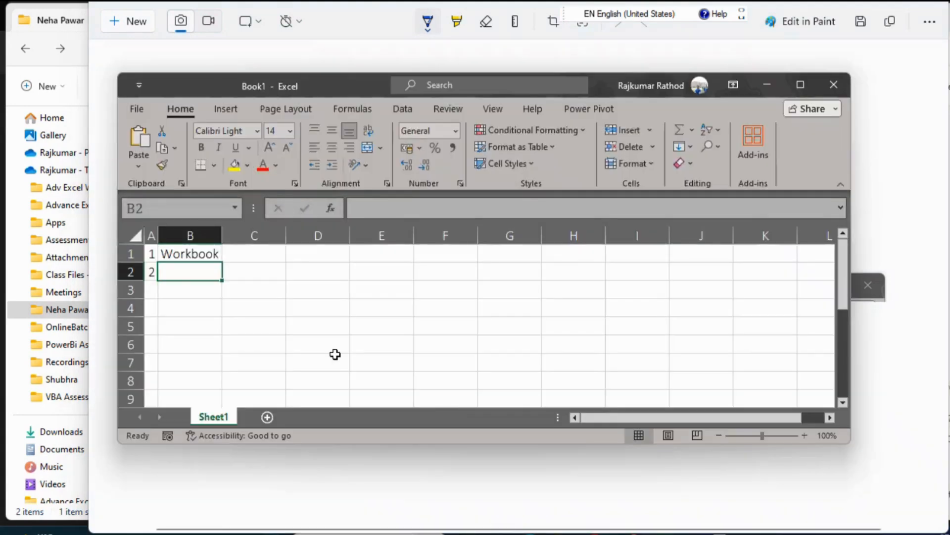
type("q")
key("BackSpace")
type("Qui")
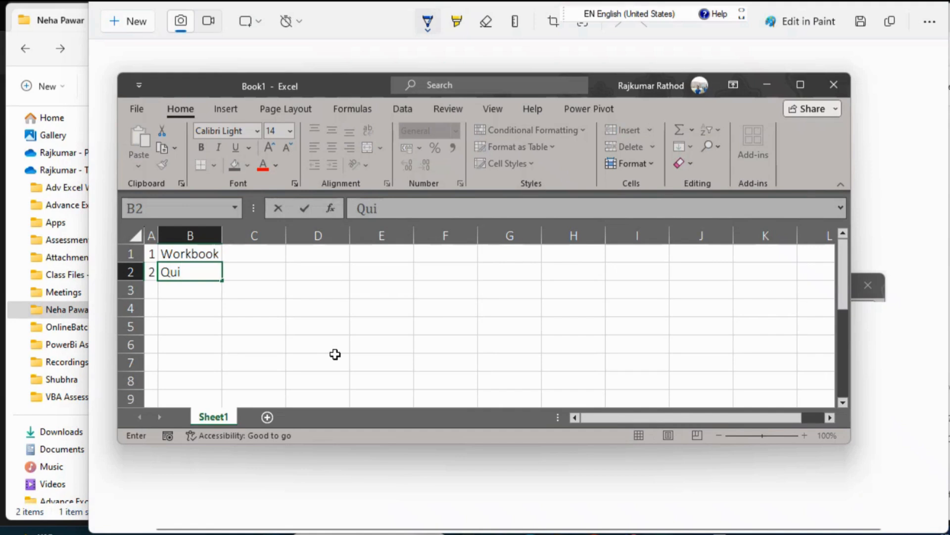
type("ck Access")
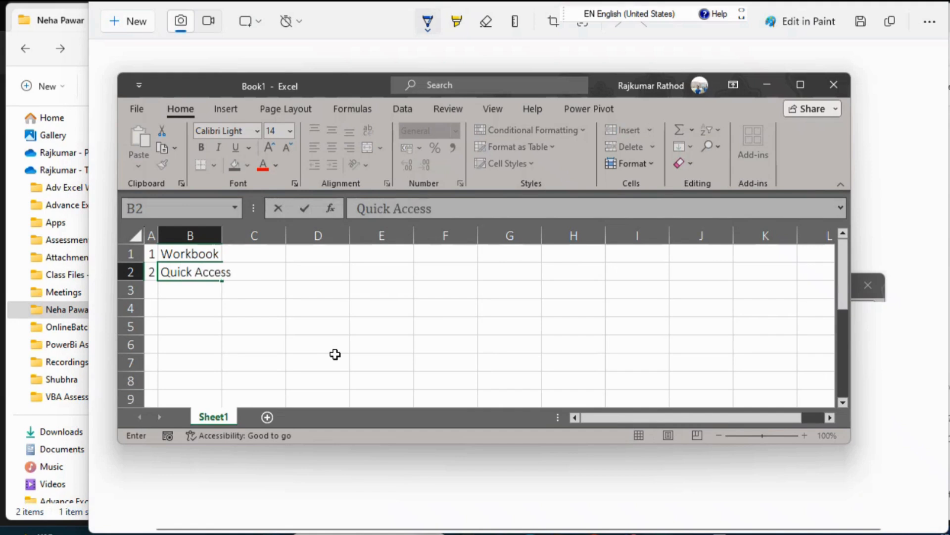
type(" Tool bar")
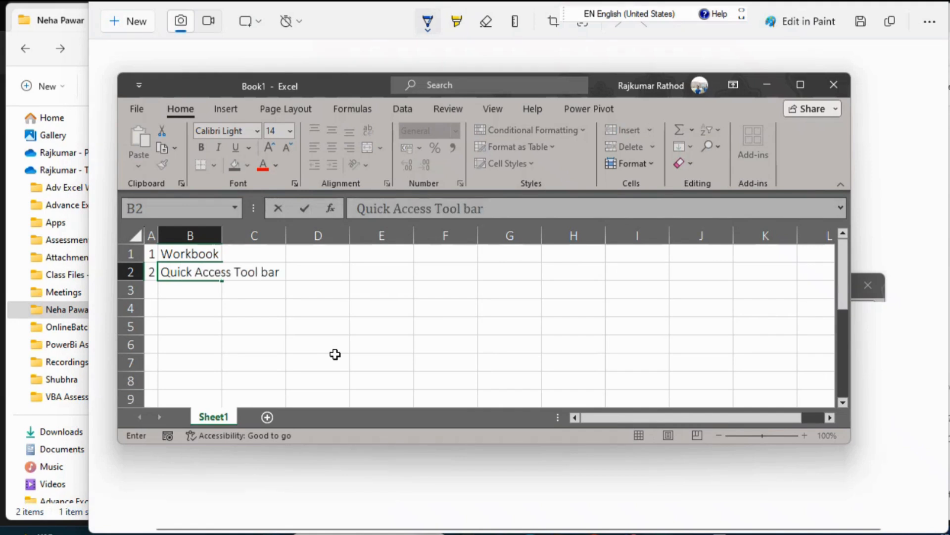
key("Return")
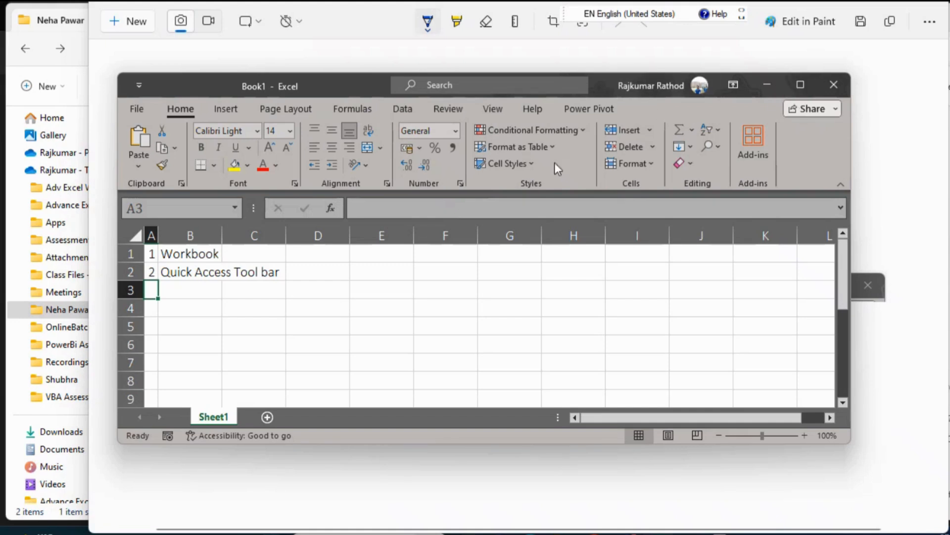
Enter 3 in A3 and maximize the workbook window.
left_click(175, 287)
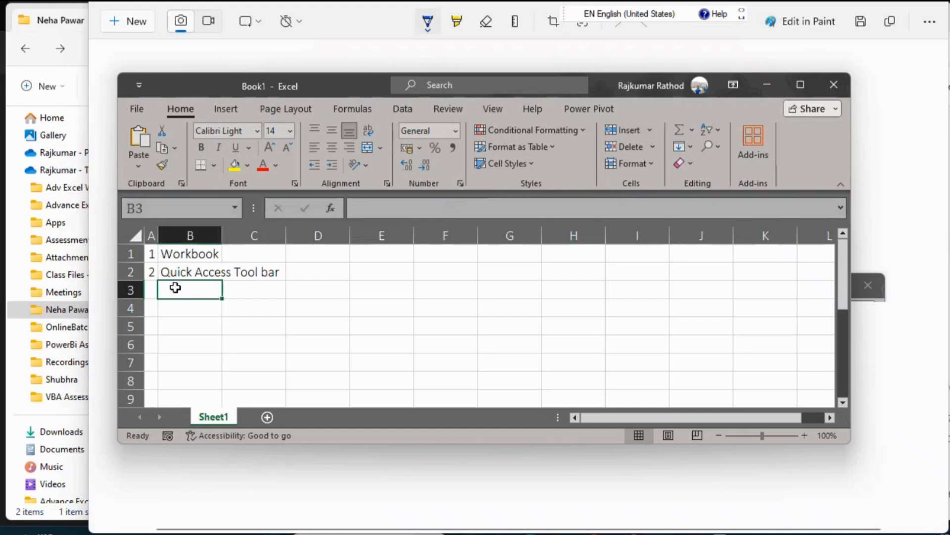
key("Up")
key("Down")
left_click(800, 86)
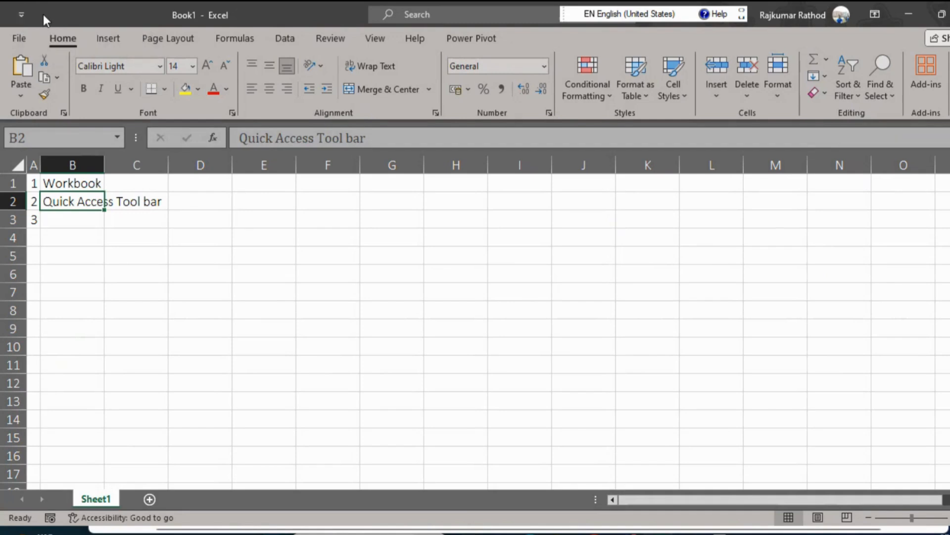
Add the Save, Undo and Redo commands to the Quick Access Toolbar.
left_click(22, 15)
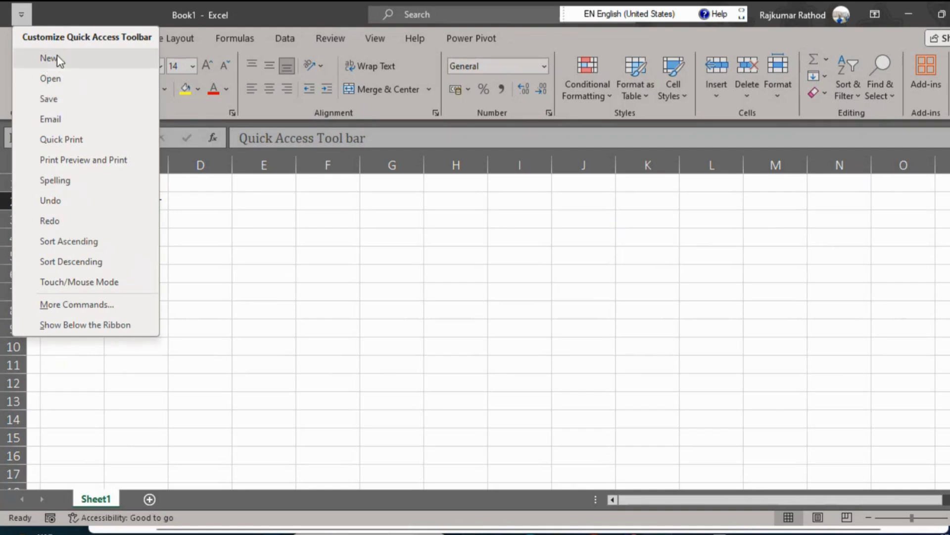
left_click(61, 102)
left_click(42, 15)
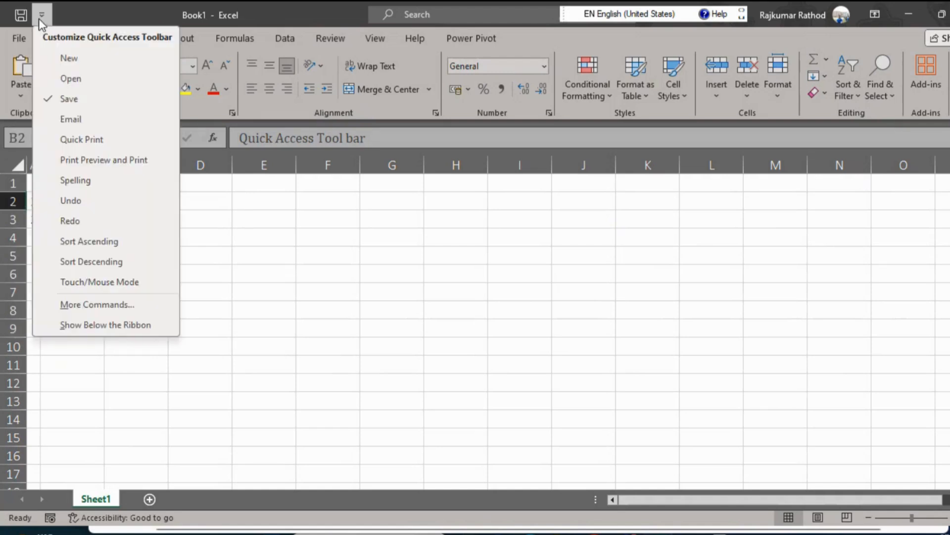
left_click(77, 200)
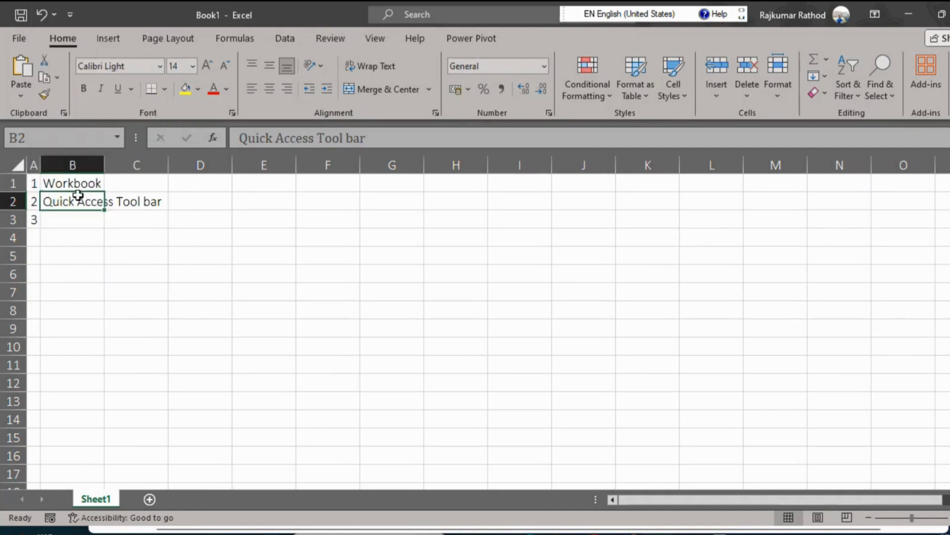
left_click(65, 13)
left_click(101, 222)
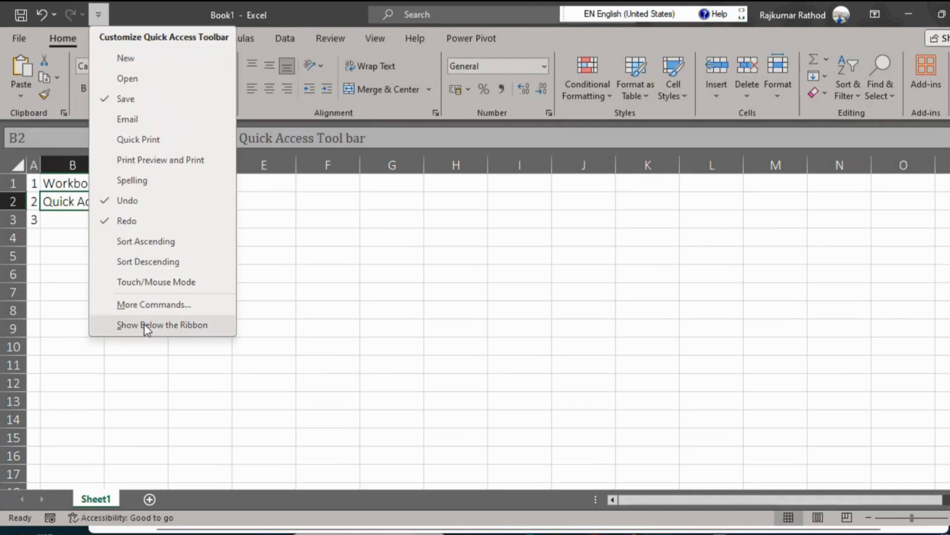
Browse the popular commands available for the Quick Access Toolbar in the Excel options and leave without changes.
left_click(169, 313)
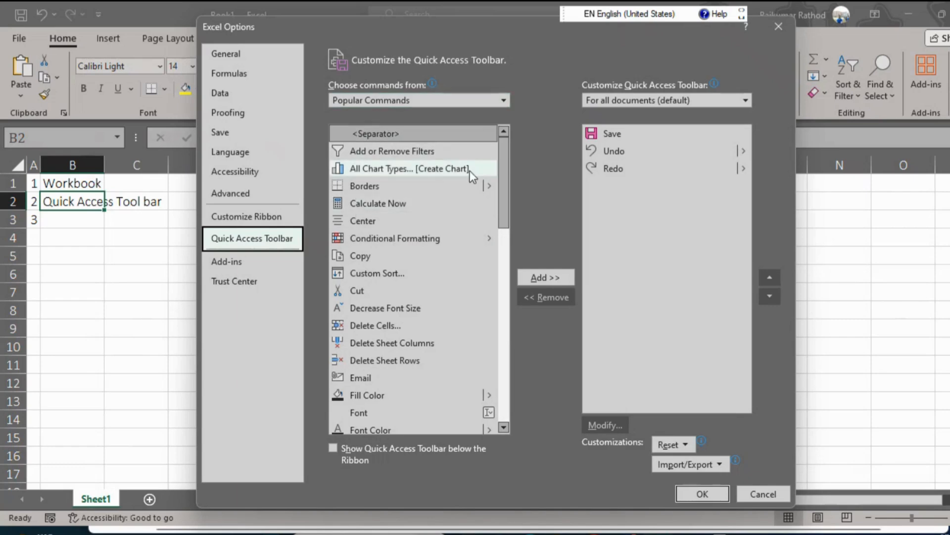
left_click_drag(500, 170, 497, 367)
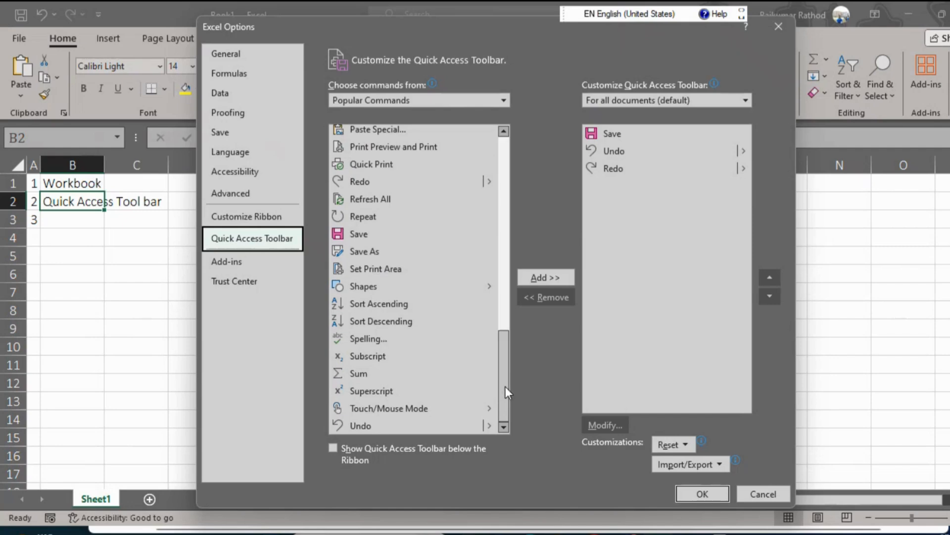
left_click_drag(506, 387, 501, 177)
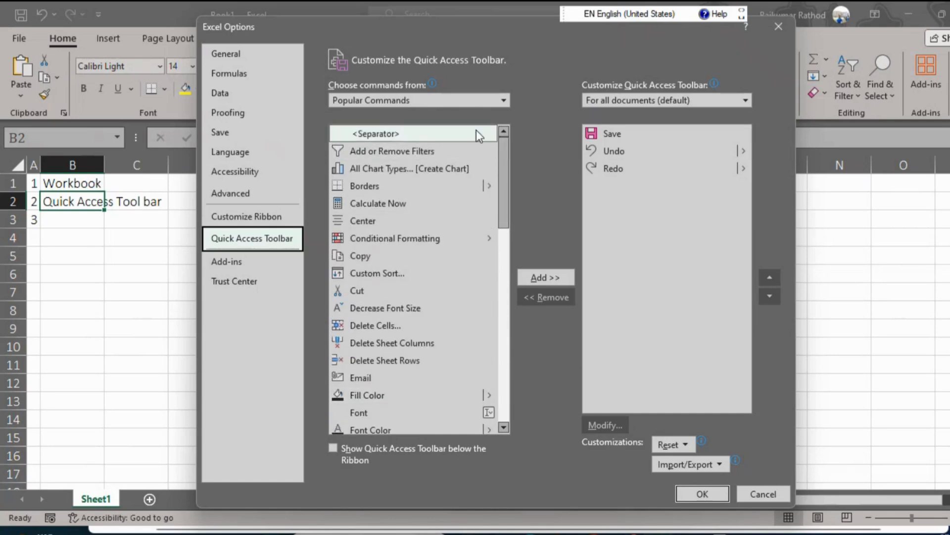
left_click_drag(501, 183, 506, 366)
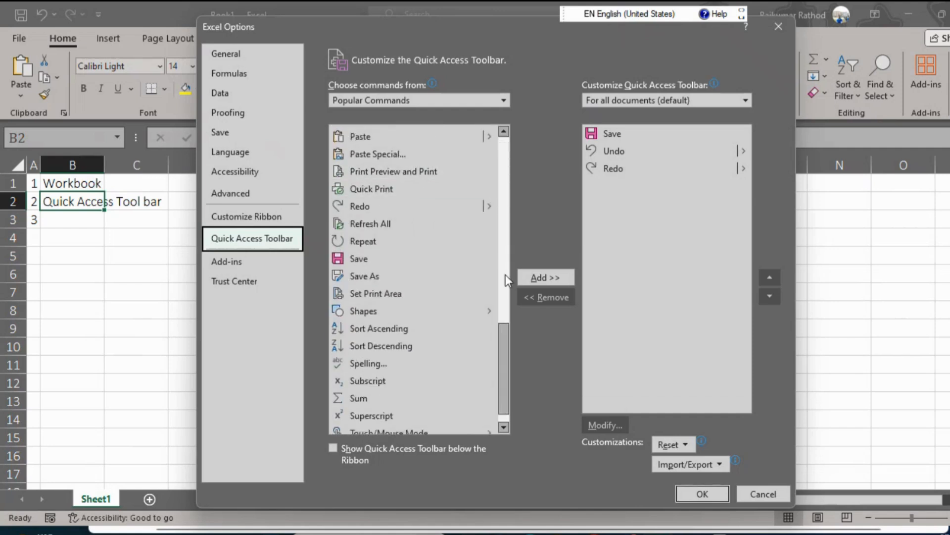
left_click(767, 499)
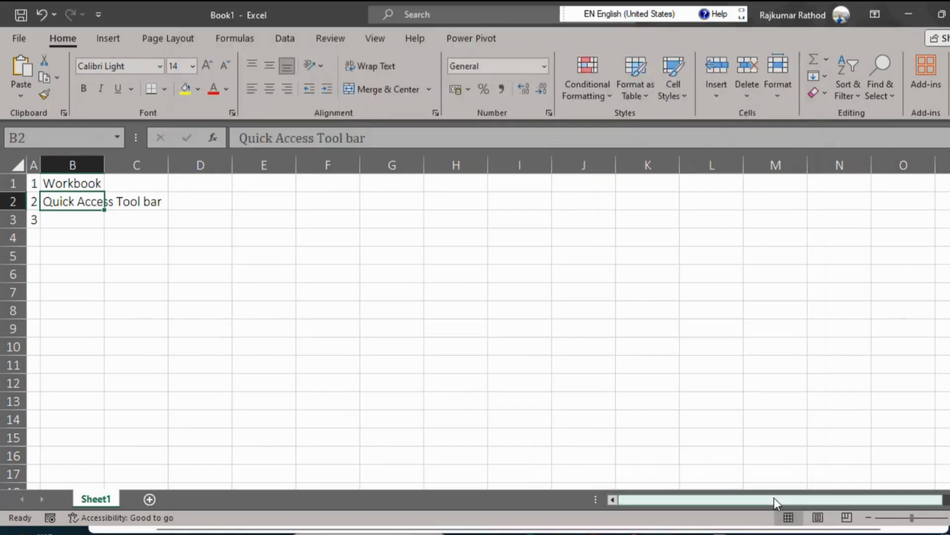
Display the Data ribbon, dismissing its import tip, and add its Text to Columns command to the Quick Access Toolbar.
left_click(278, 38)
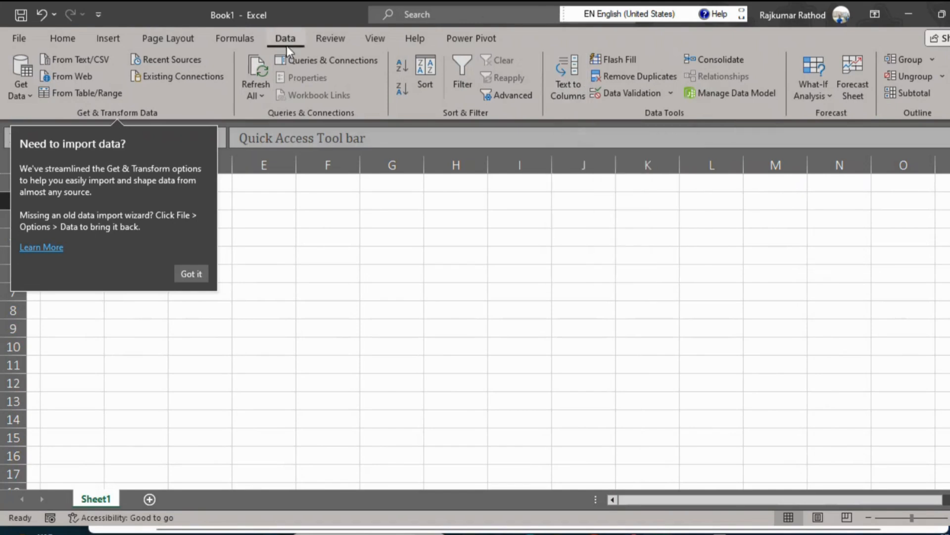
left_click(192, 272)
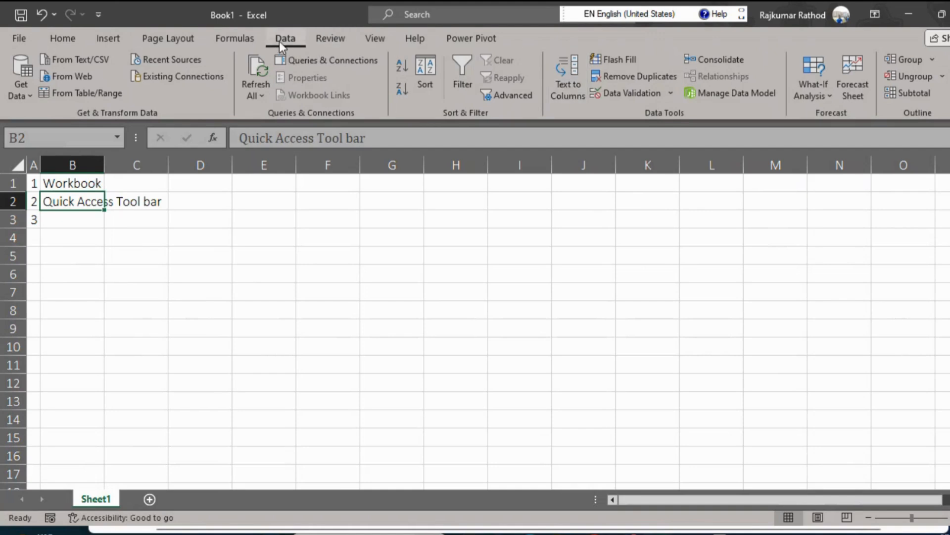
left_click(98, 17)
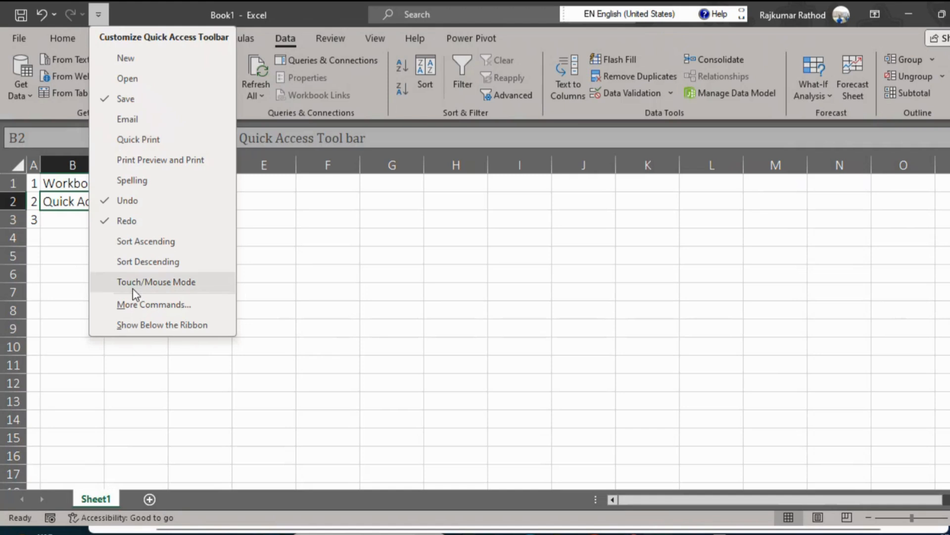
left_click(152, 305)
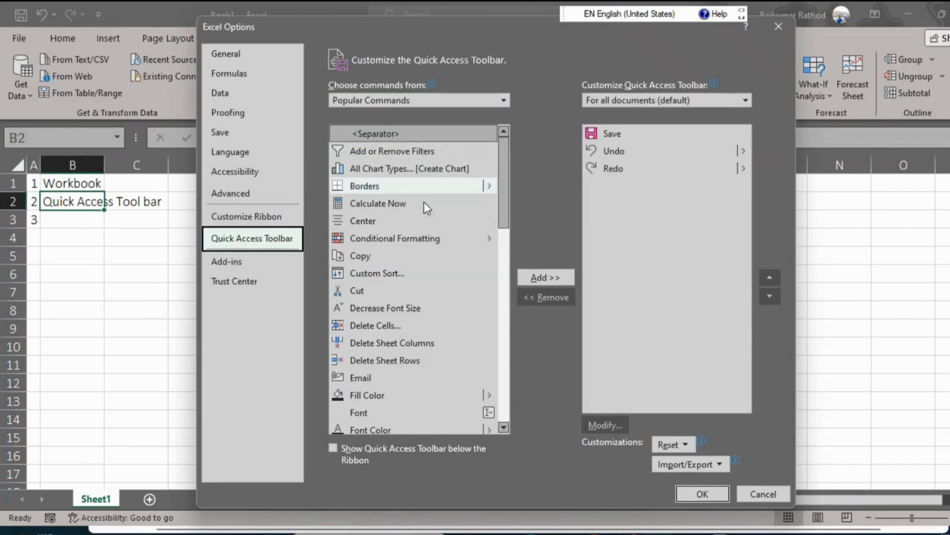
left_click(503, 101)
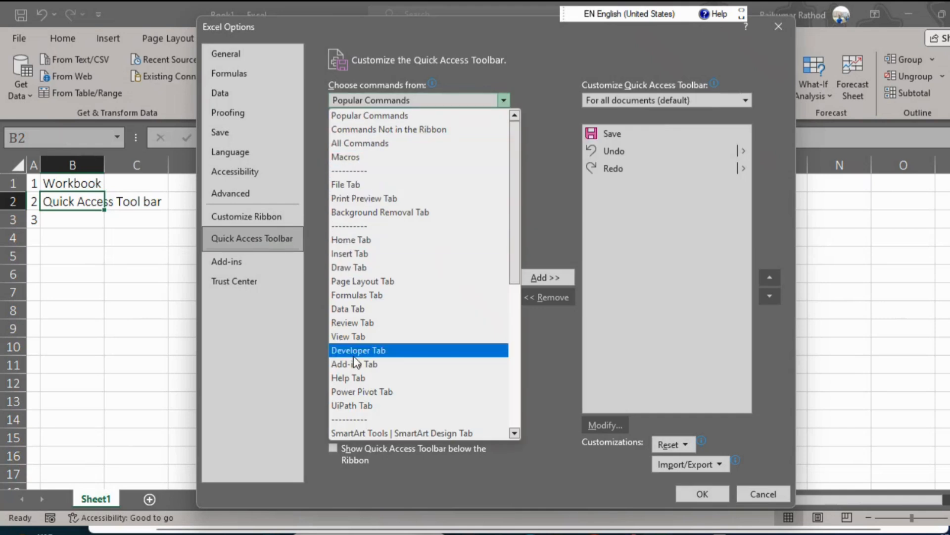
left_click(357, 312)
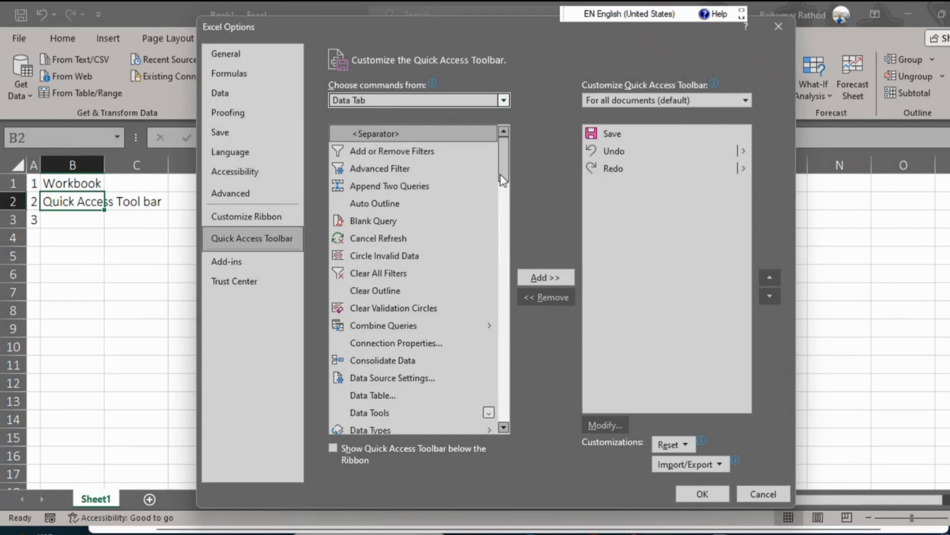
left_click_drag(503, 173, 501, 334)
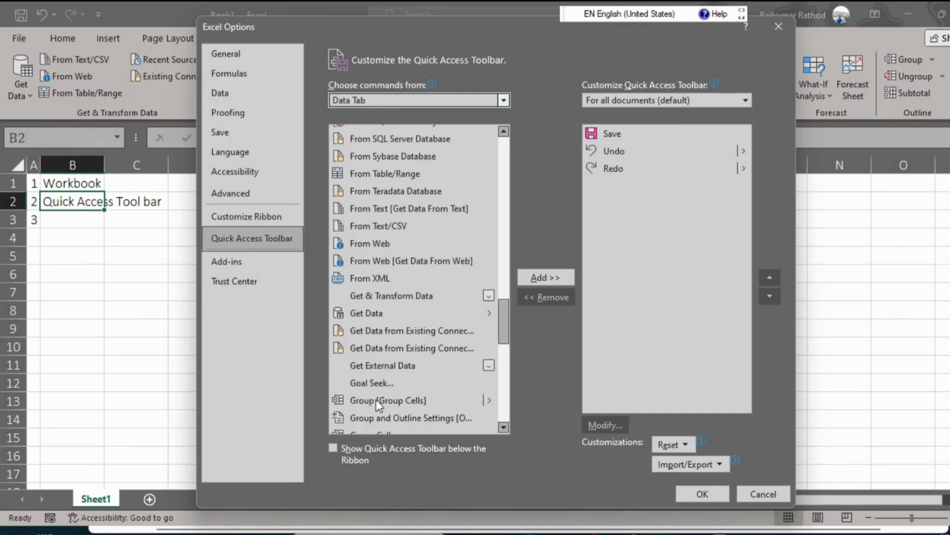
left_click_drag(506, 319, 506, 399)
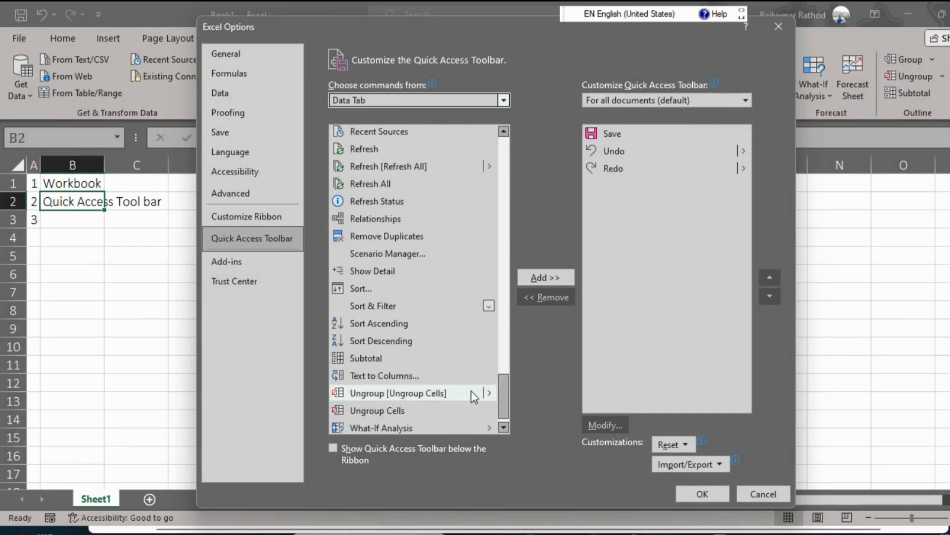
left_click(371, 376)
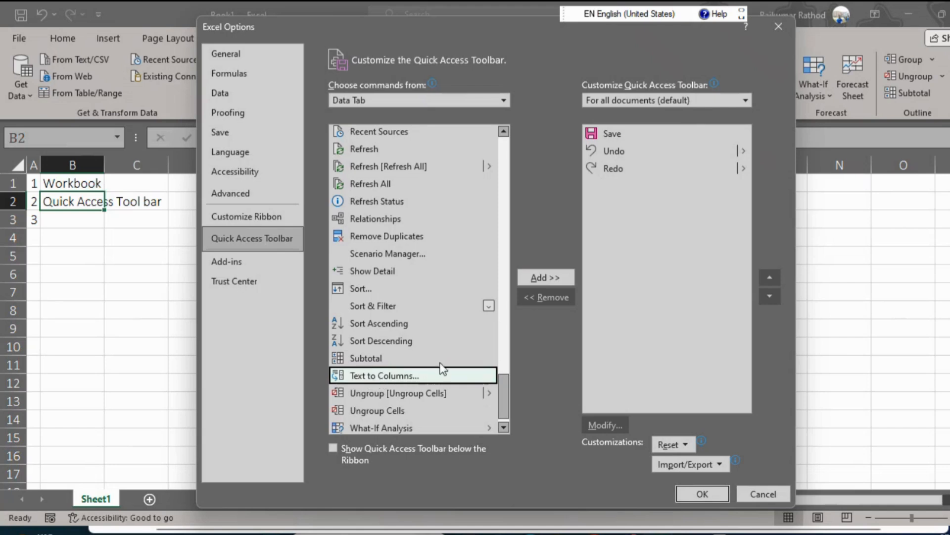
left_click(546, 278)
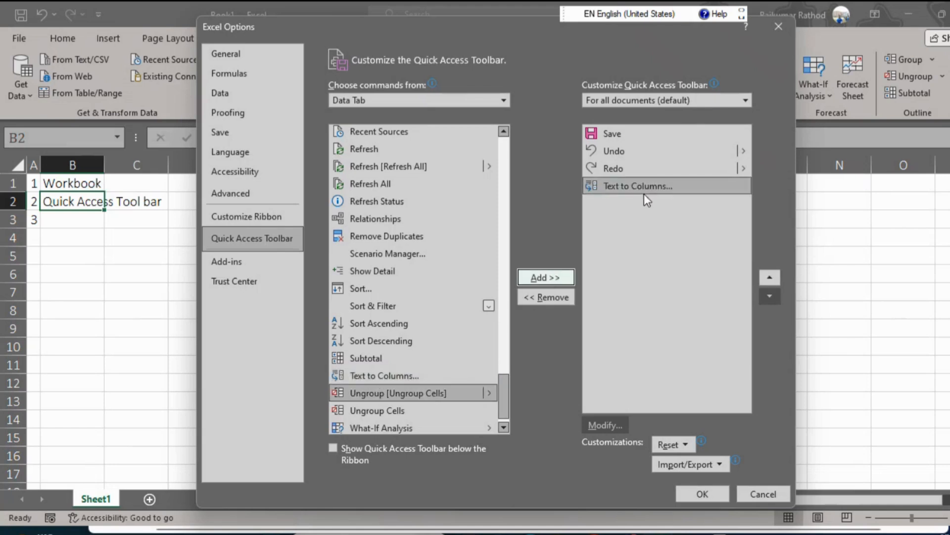
left_click(699, 494)
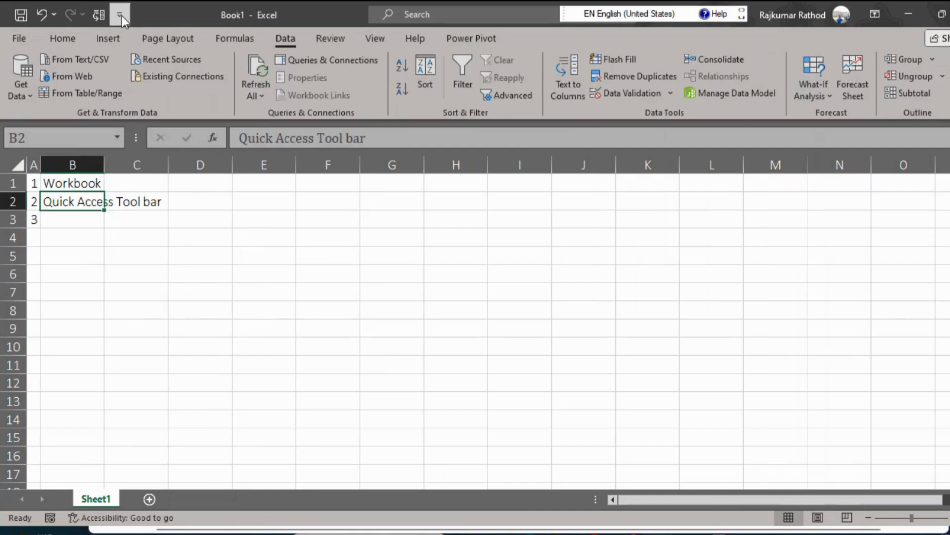
Review the Quick Access Toolbar customization options and the list of command categories, leaving without changes.
left_click(120, 15)
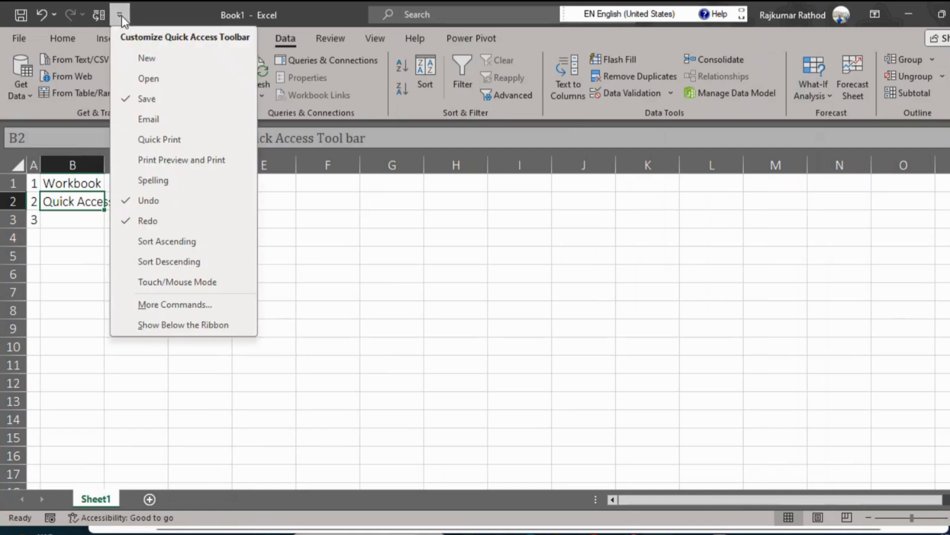
left_click(174, 305)
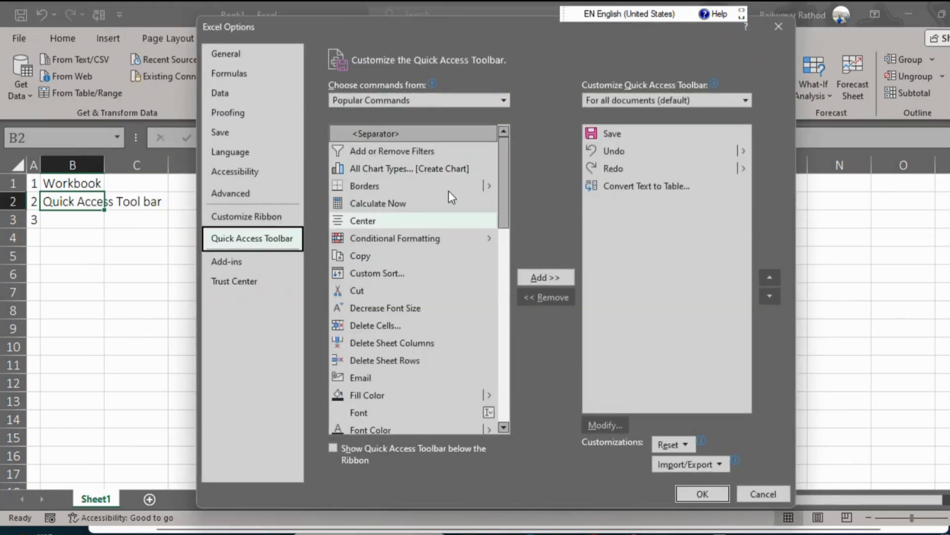
left_click(504, 100)
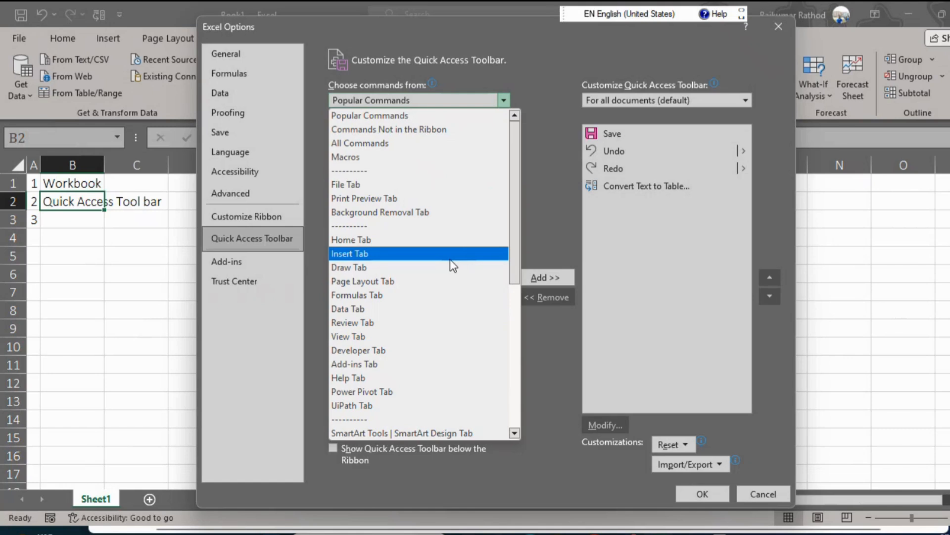
left_click(547, 183)
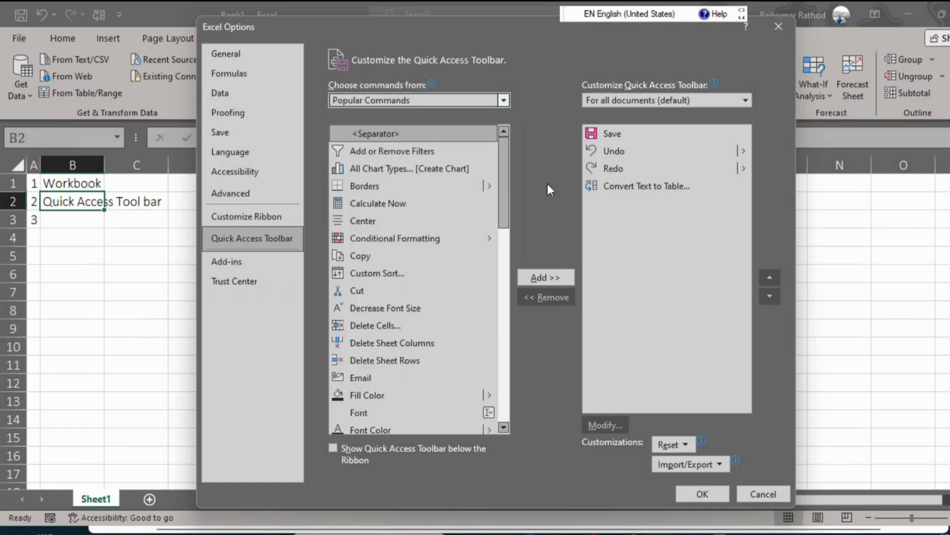
left_click(779, 491)
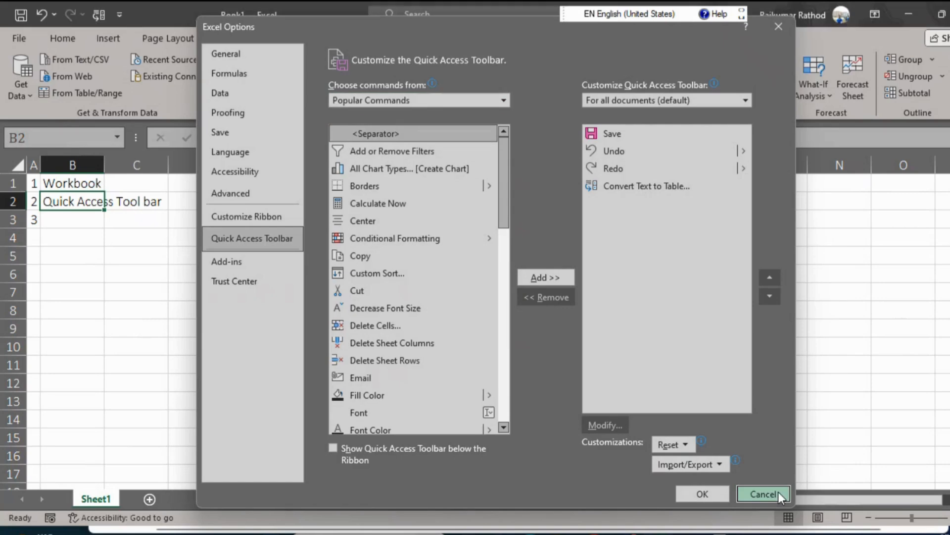
left_click(119, 15)
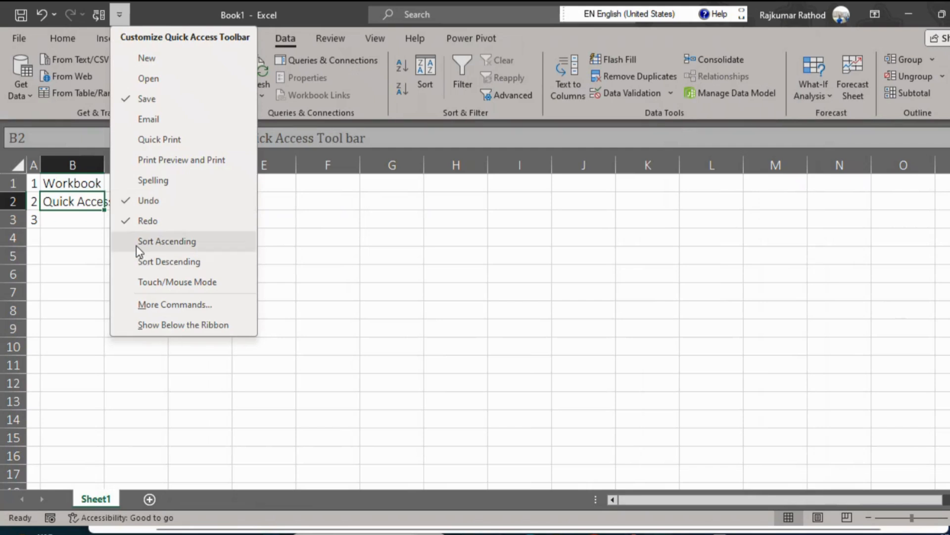
left_click(385, 238)
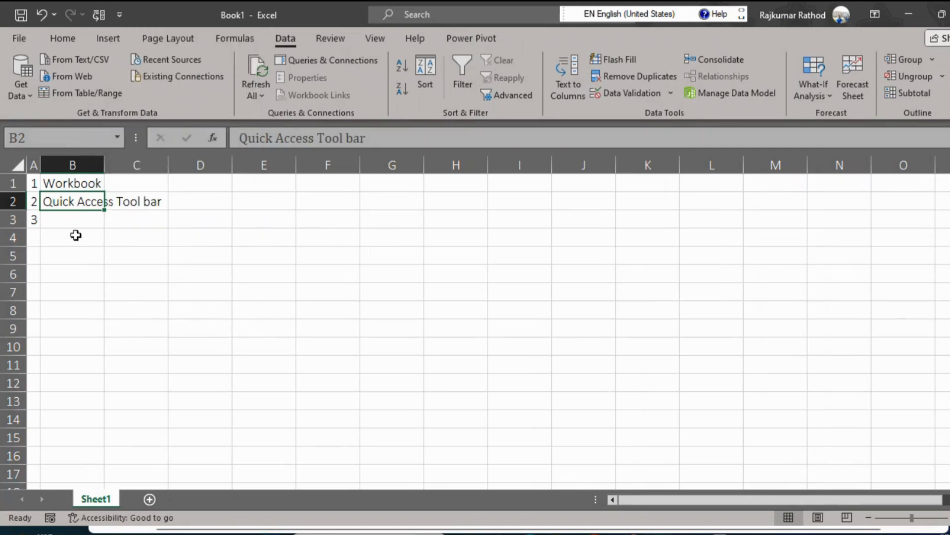
Enter Ribbon in B3 and reselect that cell.
left_click(66, 224)
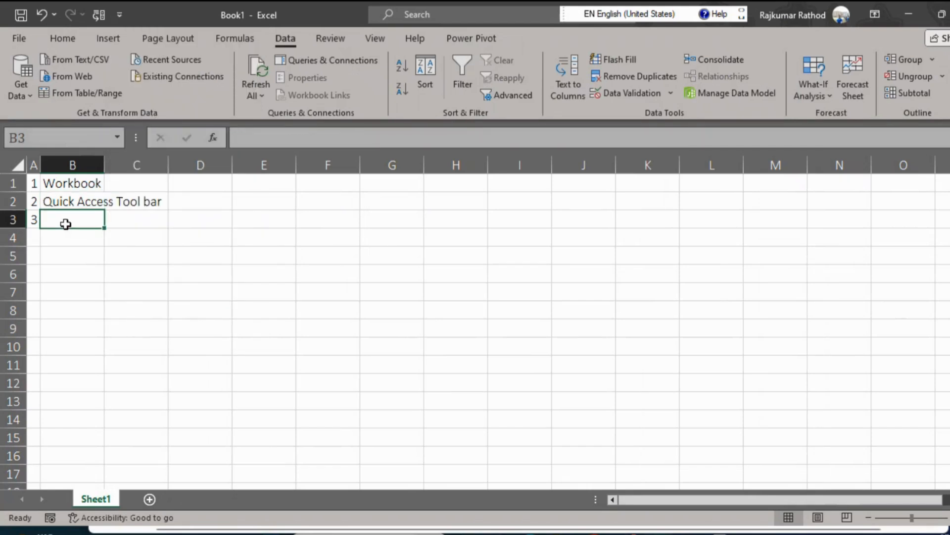
type("Ribbon")
key("Return")
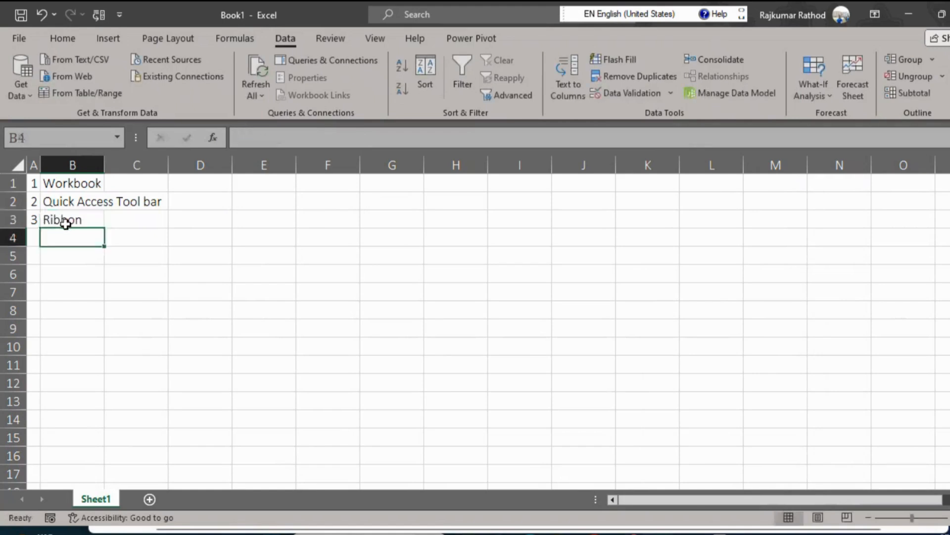
left_click(78, 218)
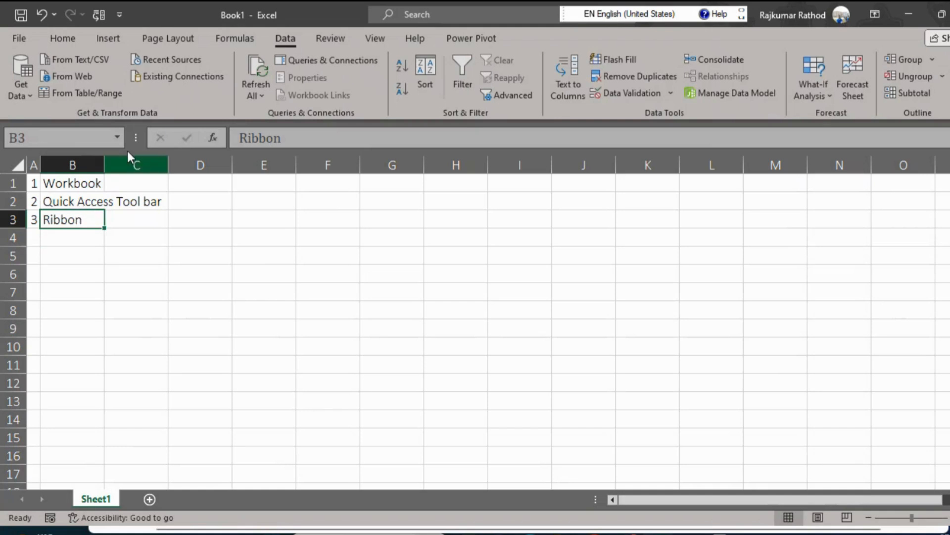
Switch to Snipping Tool and capture a new snip of the row of Excel ribbon tab names.
left_click(633, 534)
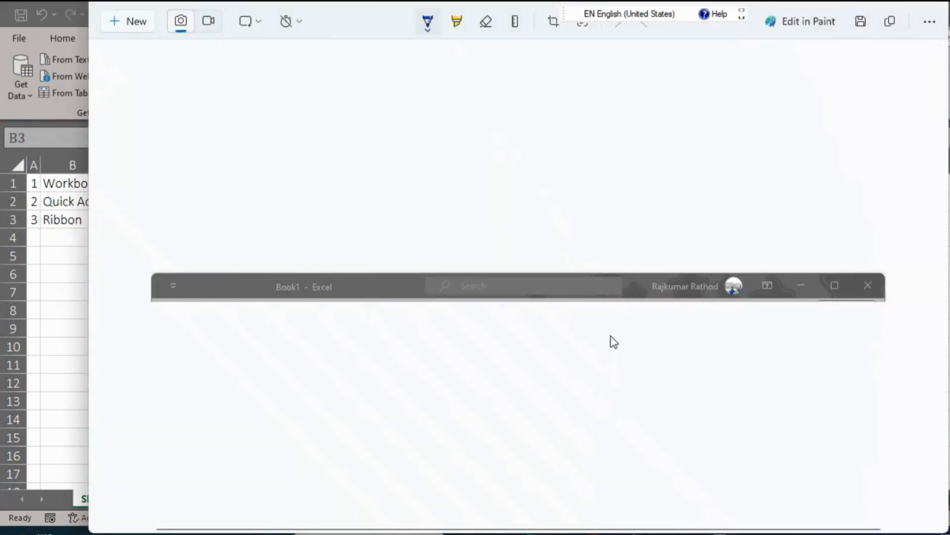
left_click(138, 20)
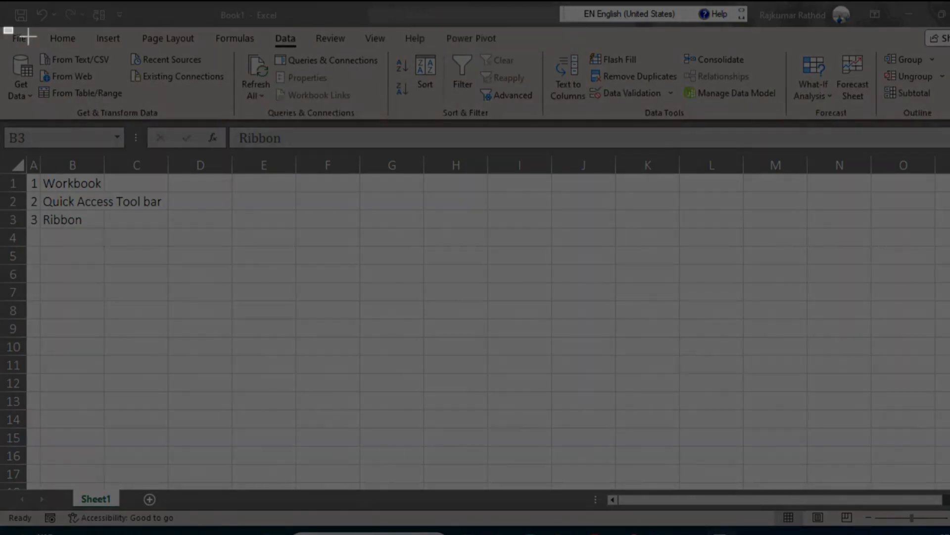
left_click_drag(28, 36, 949, 50)
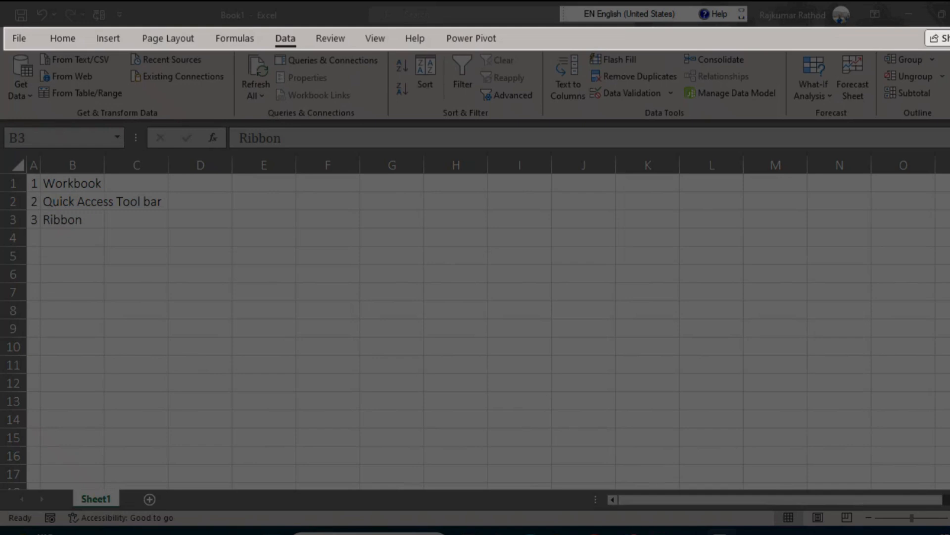
left_click_drag(949, 50, 949, 50)
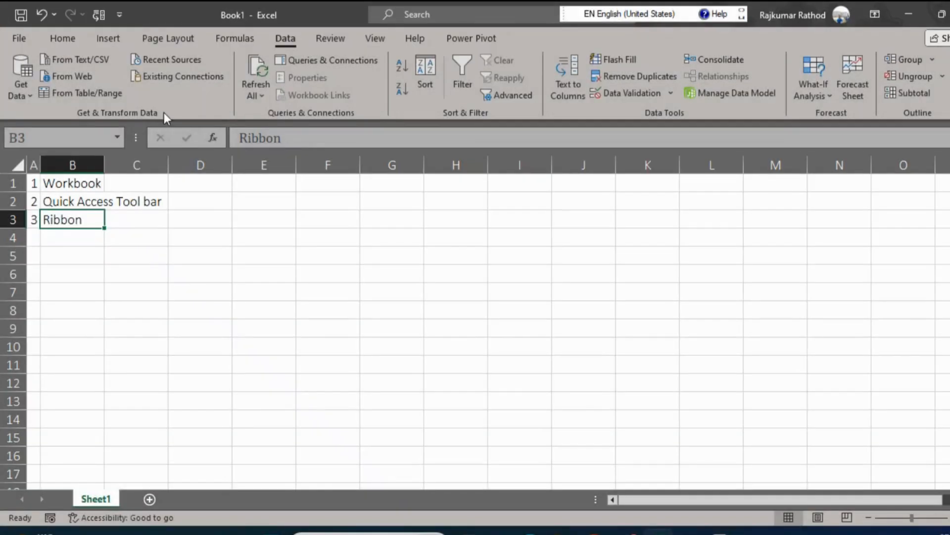
Extend the text in B3 to read Ribbon - Collection of tabs or menus.
left_click(308, 141)
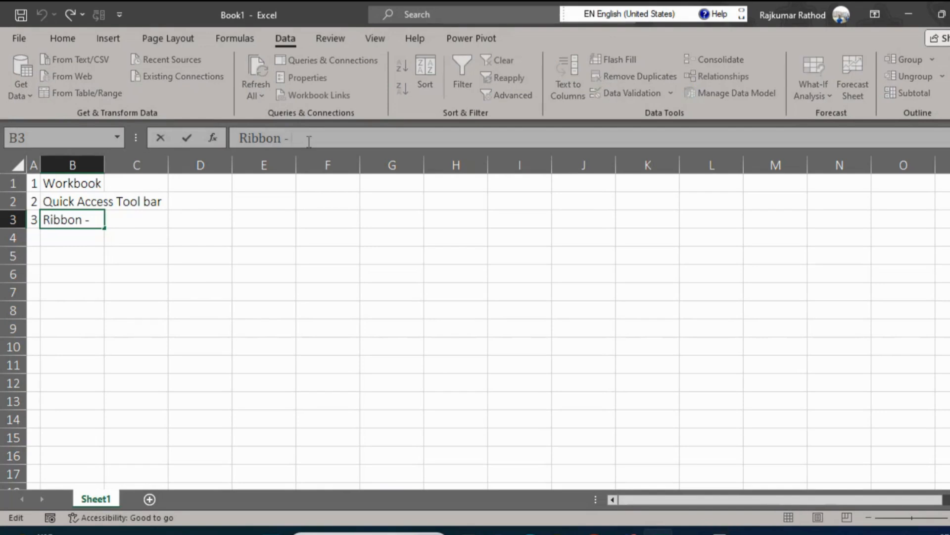
type("-Collec")
key("Escape")
double_click(309, 141)
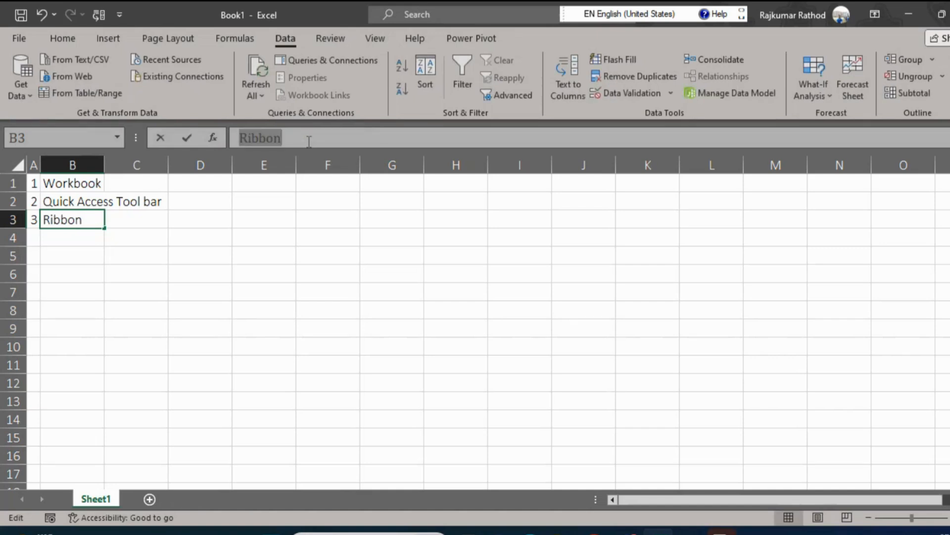
left_click(309, 141)
type("- Coole")
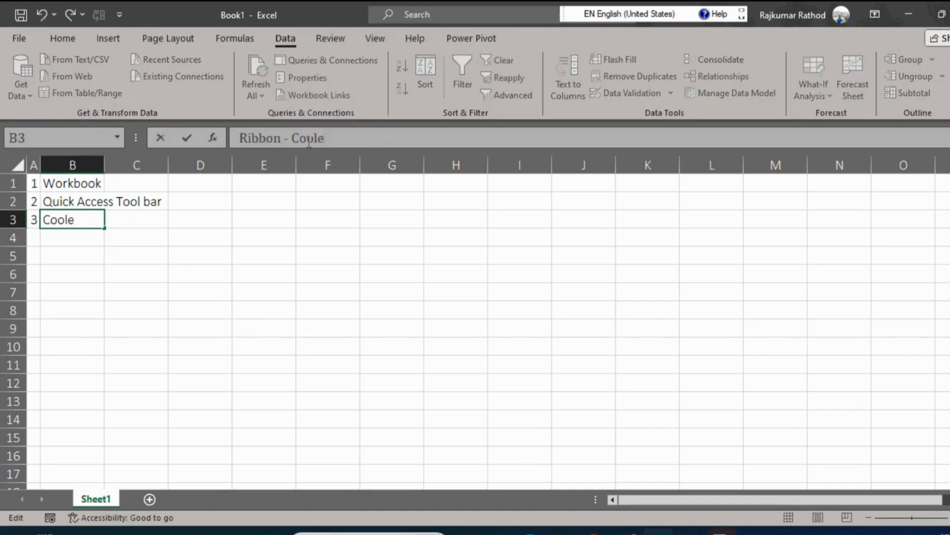
type("ction")
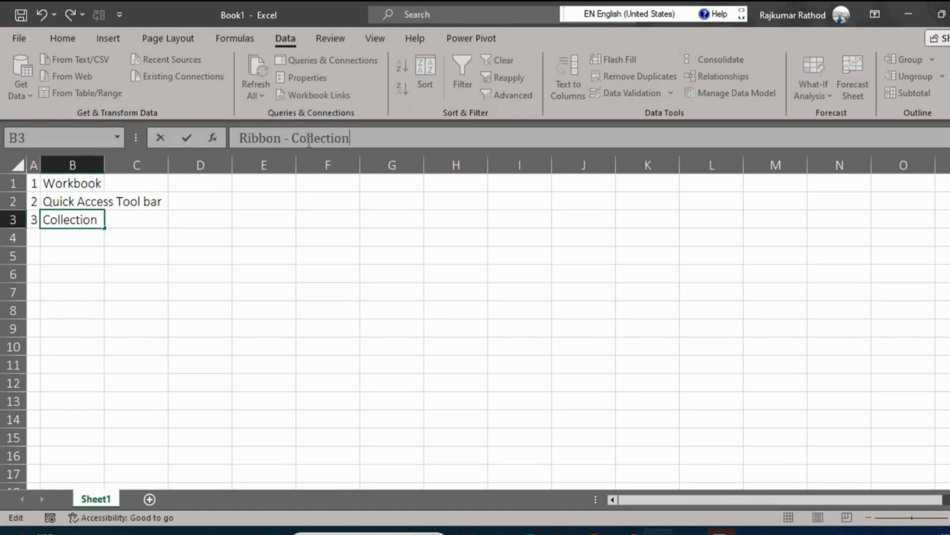
type(" of tabs or ")
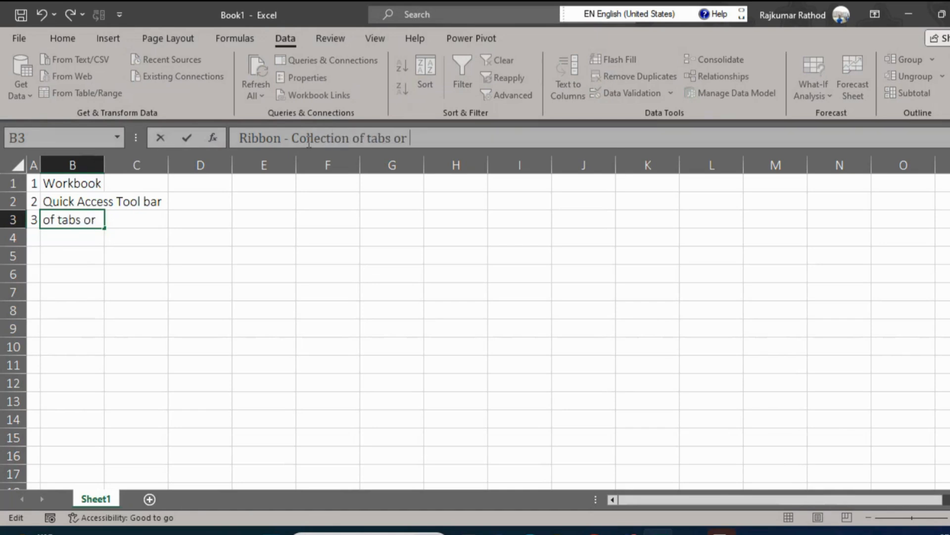
type("menus")
key("Return")
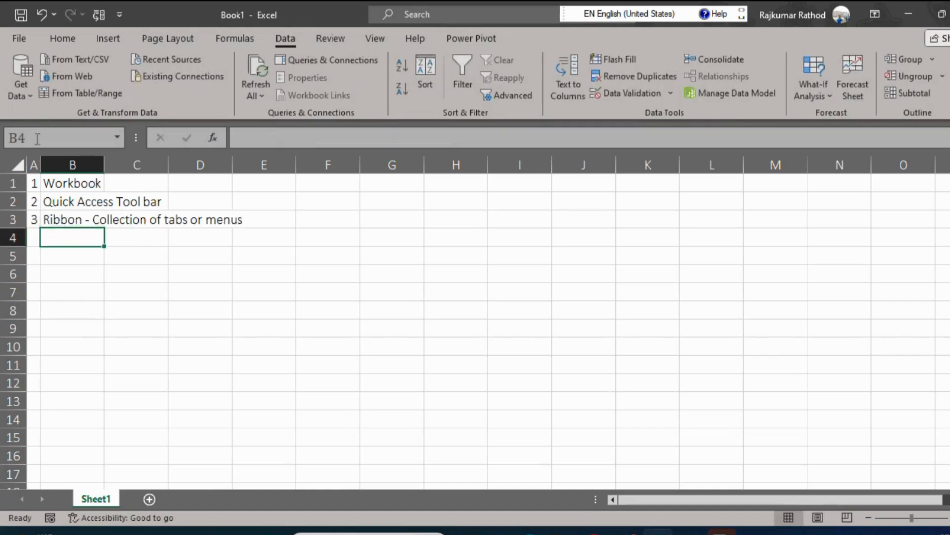
Open the ribbon customization options for the Home tab and collapse the Home entry in the main tabs list.
left_click(63, 212)
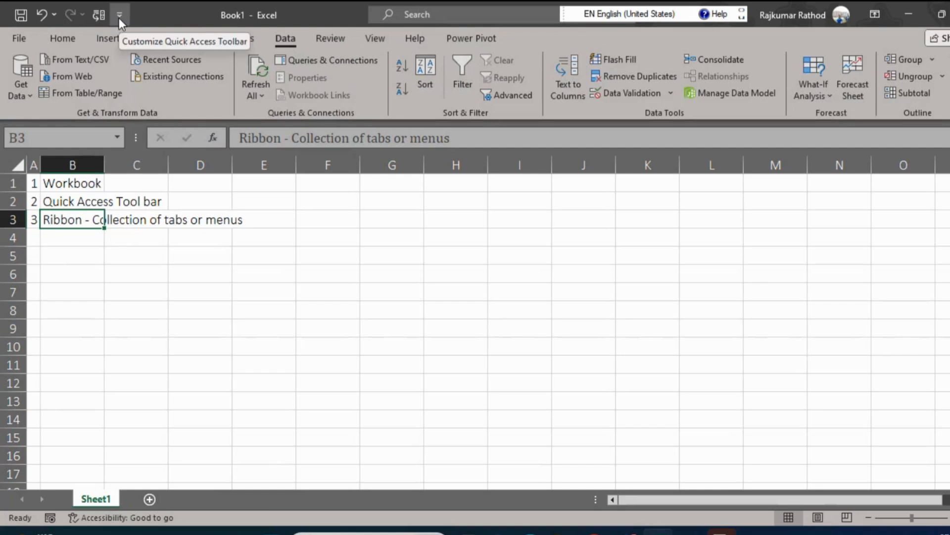
left_click(97, 42)
right_click(96, 40)
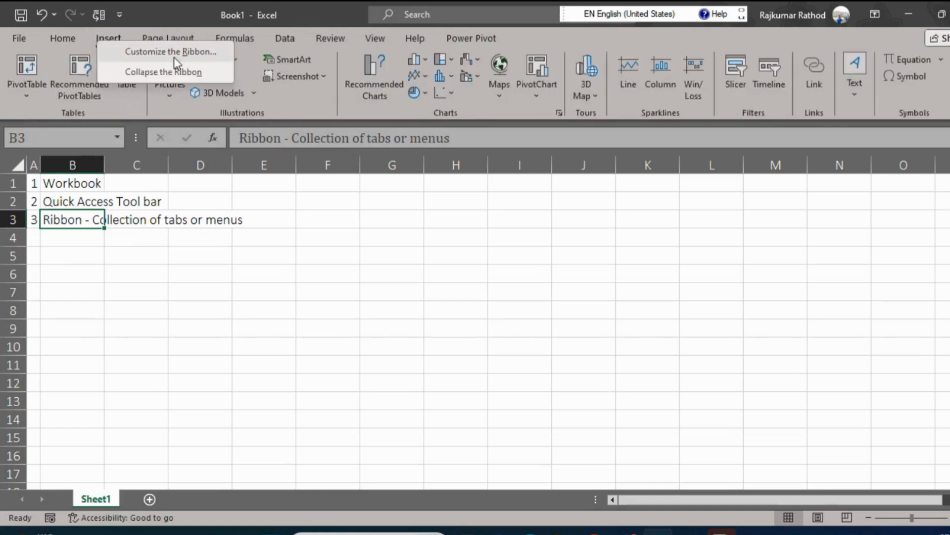
left_click(57, 38)
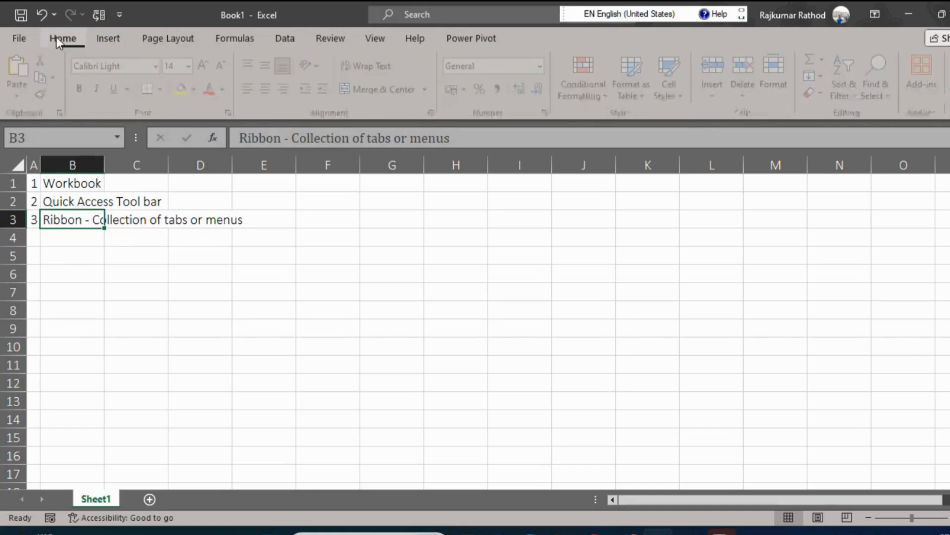
right_click(59, 38)
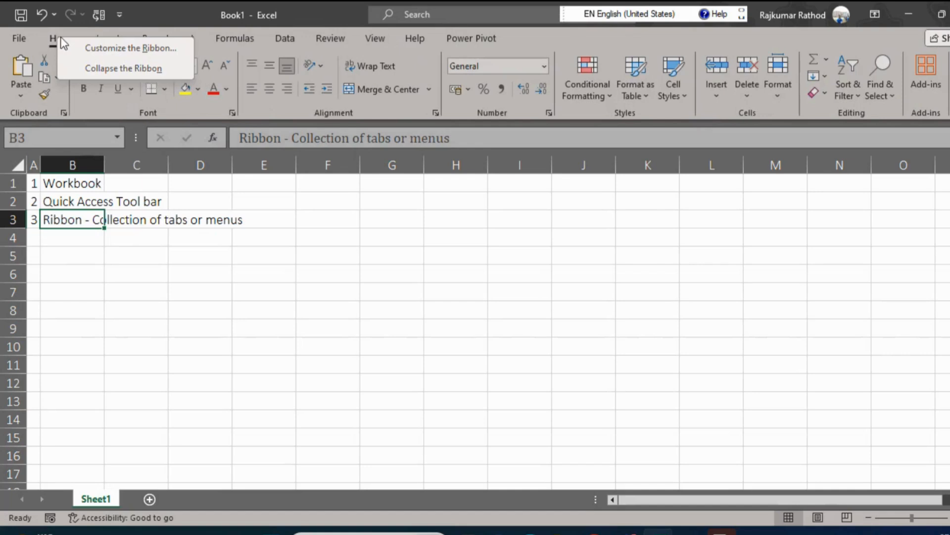
left_click(153, 51)
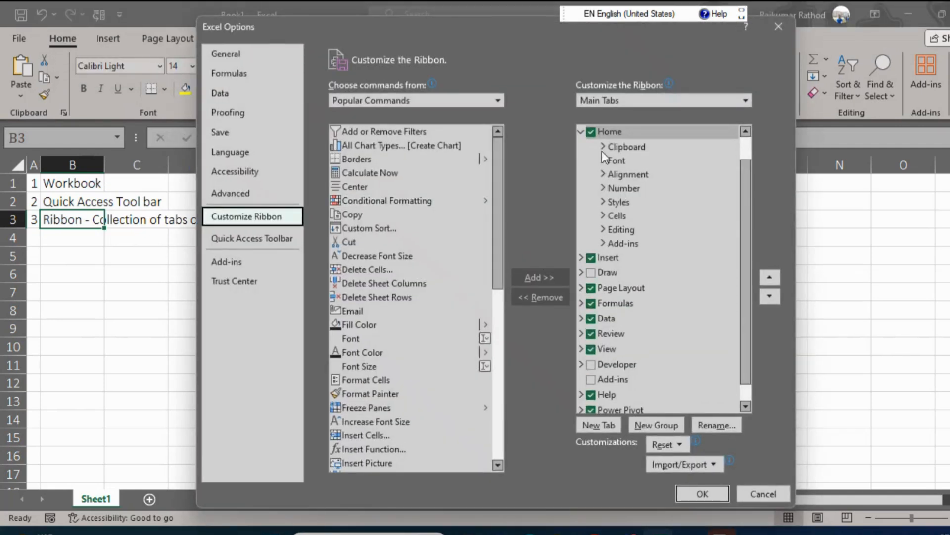
left_click(581, 132)
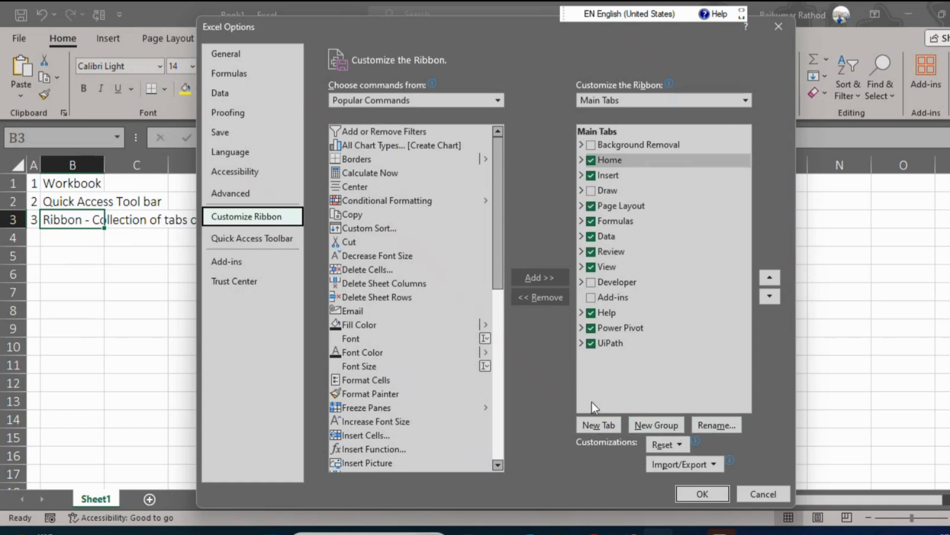
Add a new custom ribbon tab after Home and name it MyTab.
left_click(591, 424)
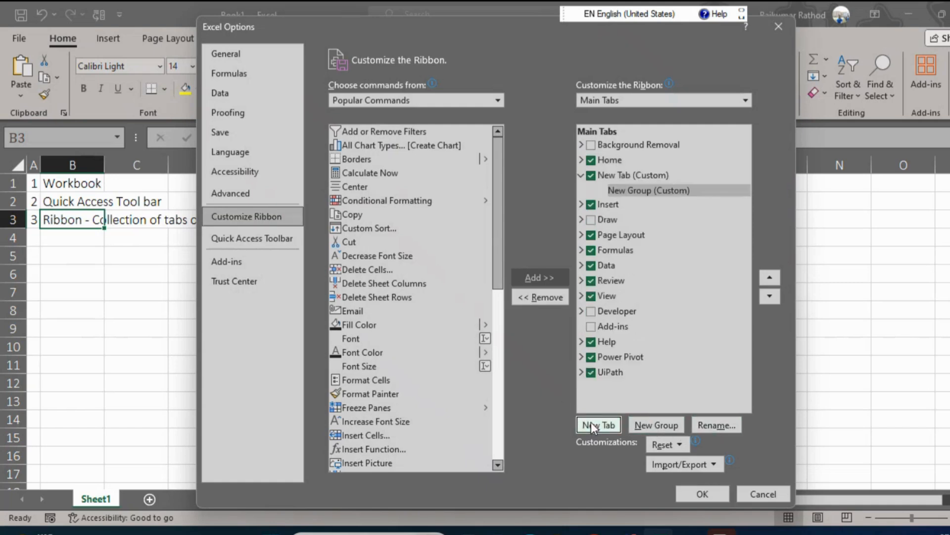
left_click(621, 174)
right_click(621, 174)
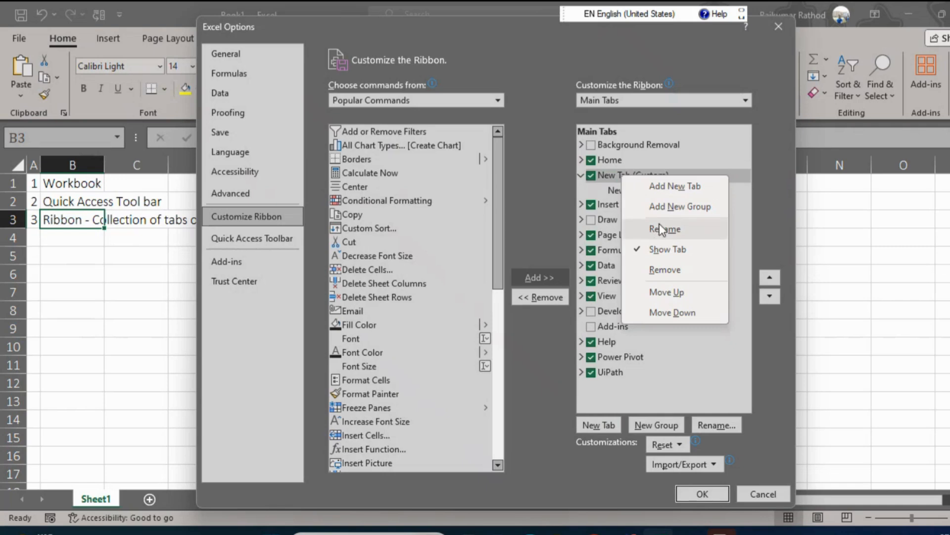
left_click(723, 427)
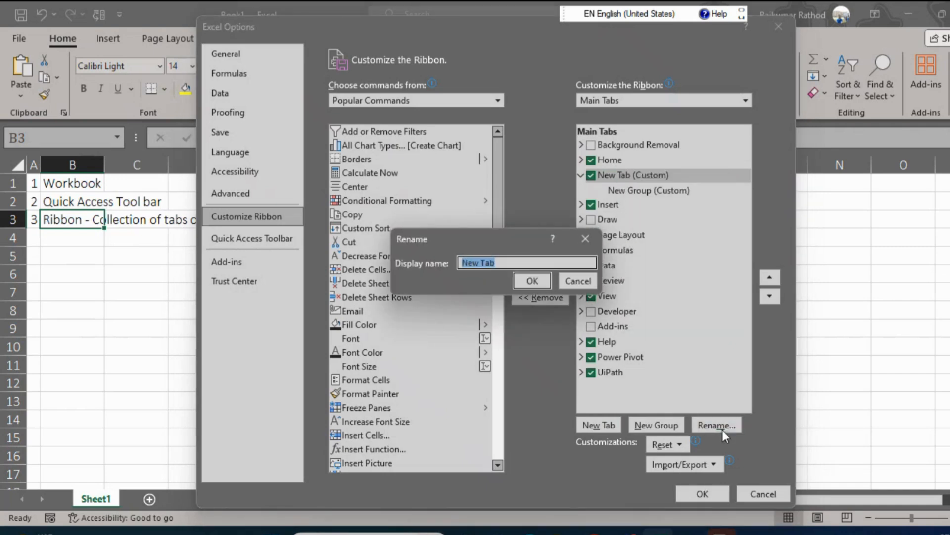
type("MyTab")
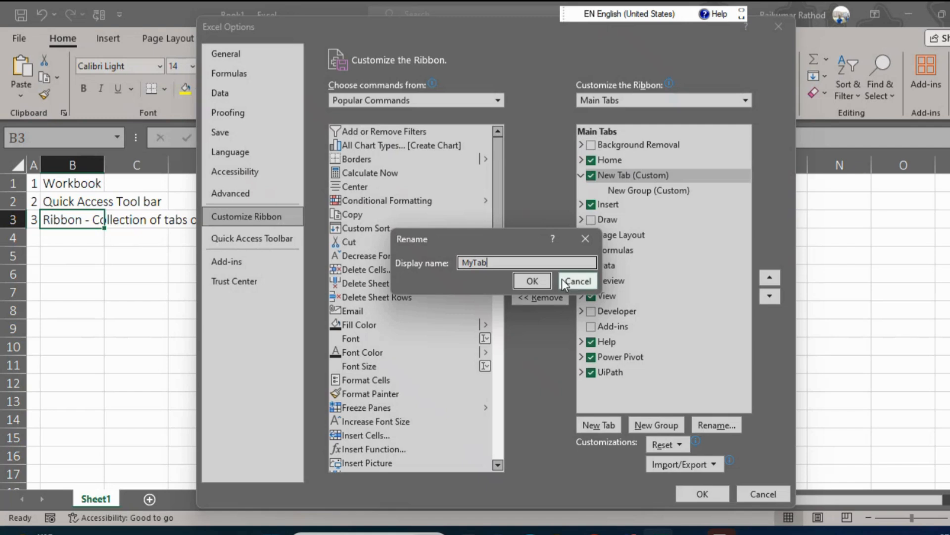
left_click(540, 281)
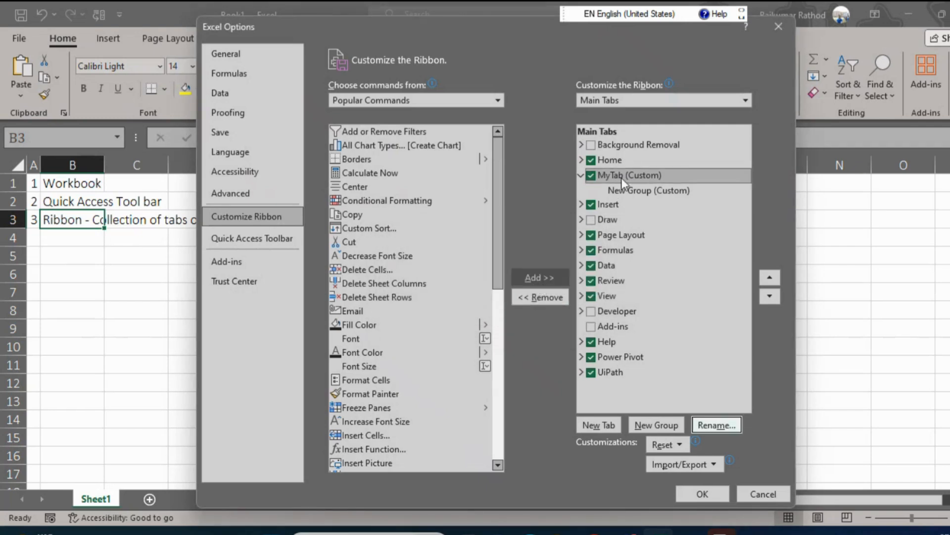
Rename the new custom group inside MyTab to MyGroup.
left_click(618, 191)
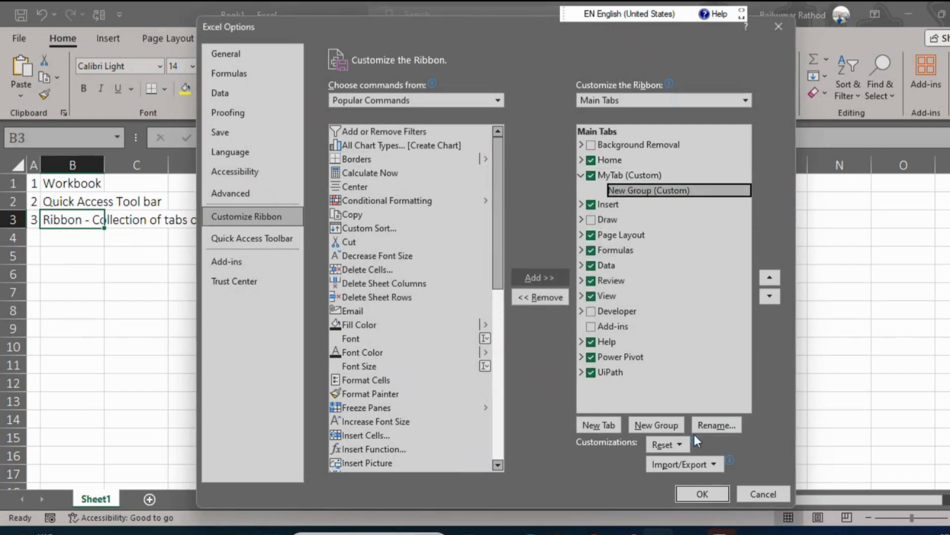
left_click(717, 426)
type("My")
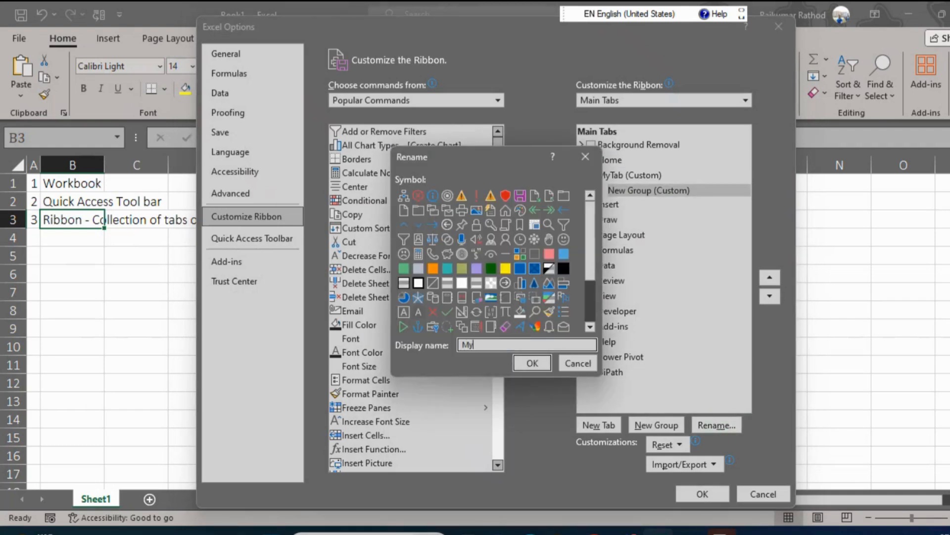
type("Group")
key("Return")
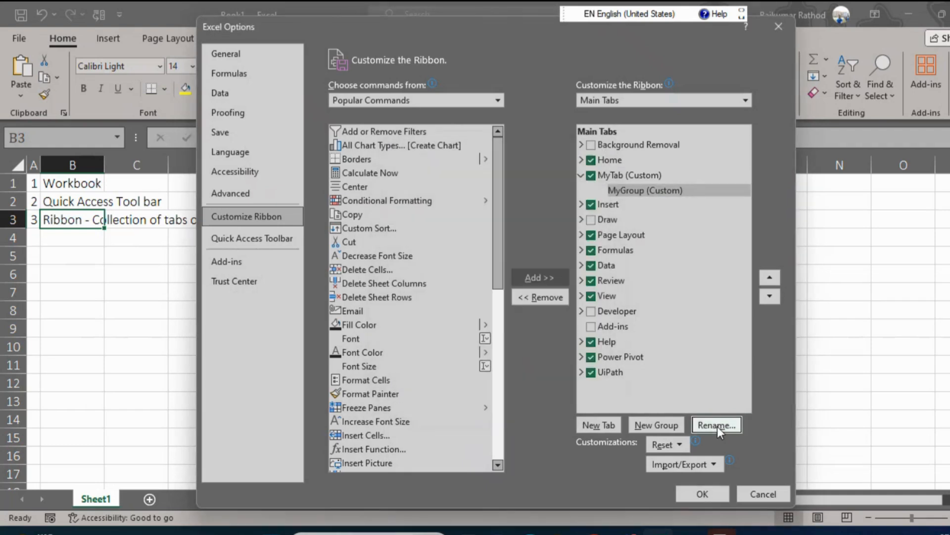
Add the Email, Freeze Panes and Insert Picture commands to MyGroup and apply the ribbon changes.
left_click(367, 192)
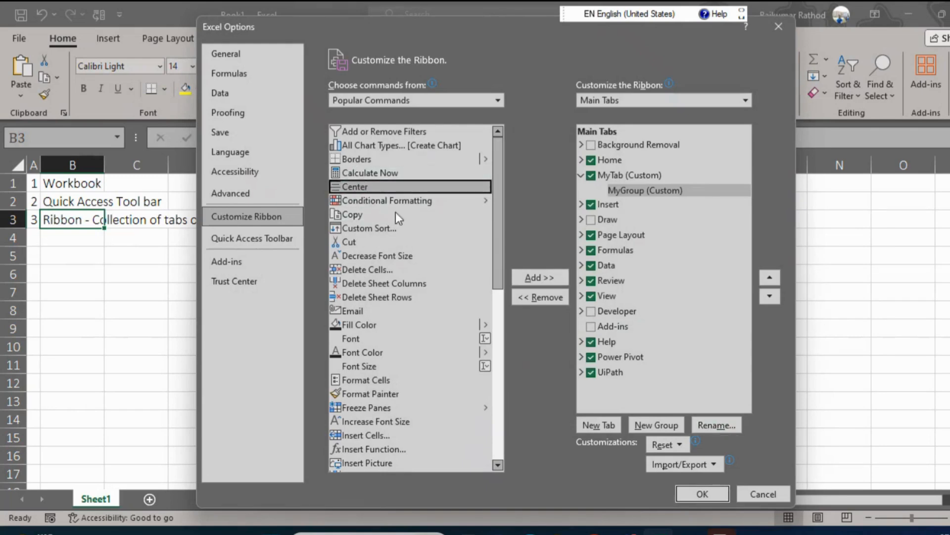
left_click(373, 311)
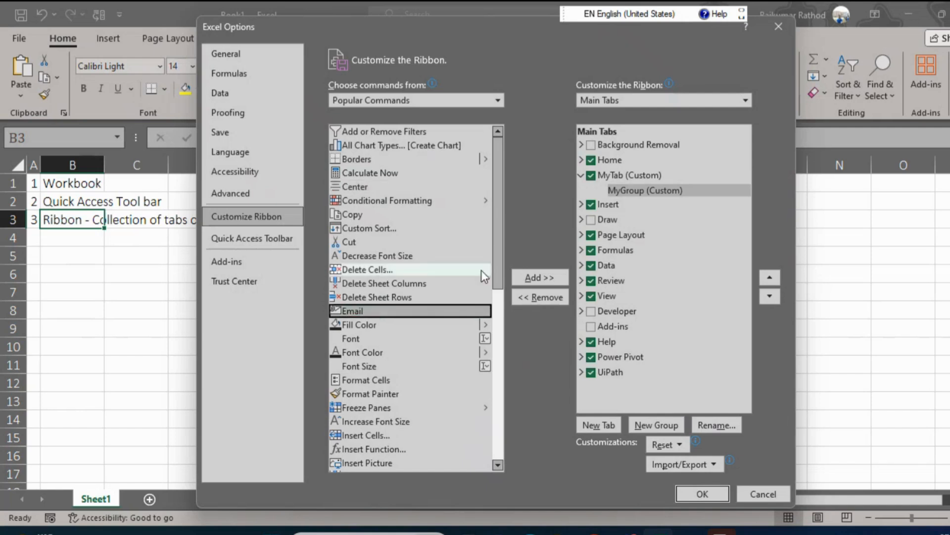
left_click(539, 278)
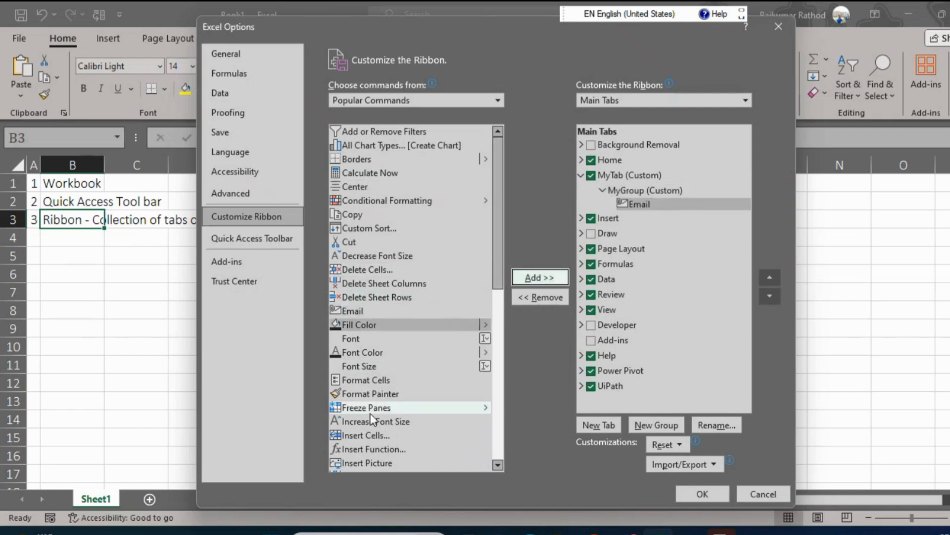
left_click(384, 408)
left_click(542, 275)
left_click(369, 367)
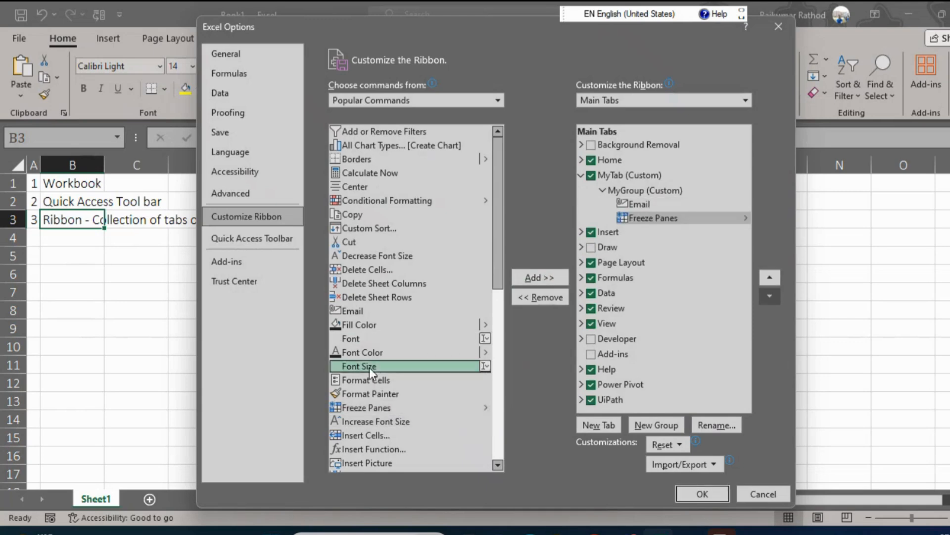
left_click(373, 462)
left_click(554, 278)
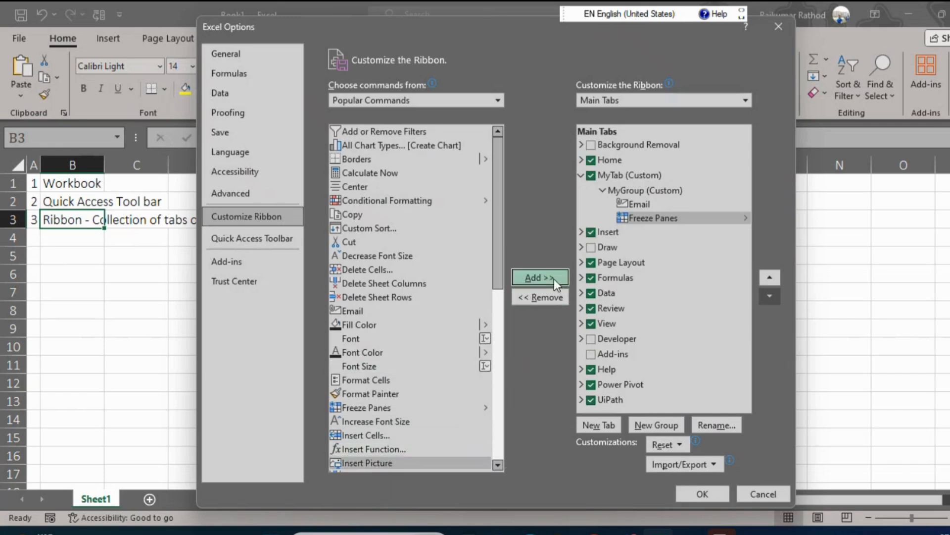
left_click(711, 493)
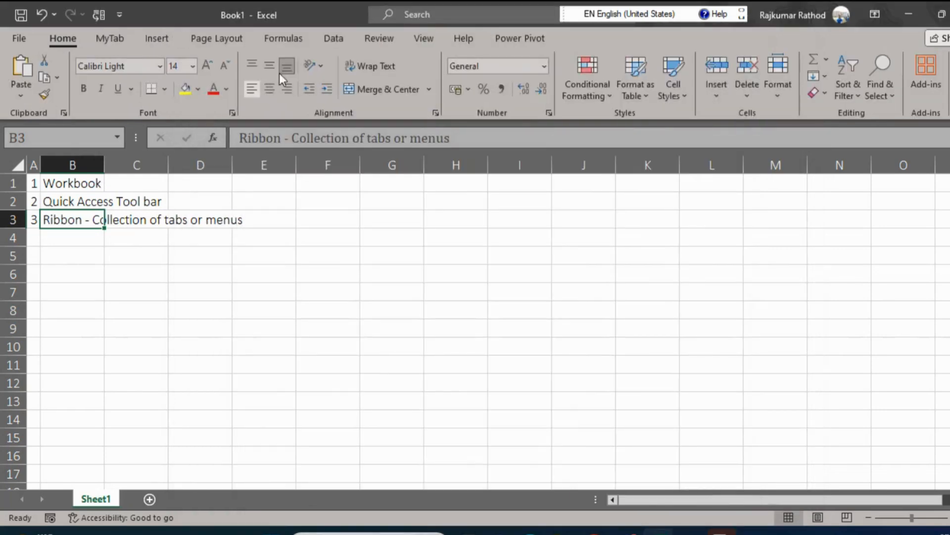
Display MyTab on the ribbon, remove this custom tab through the ribbon customization options and apply the change.
left_click(112, 40)
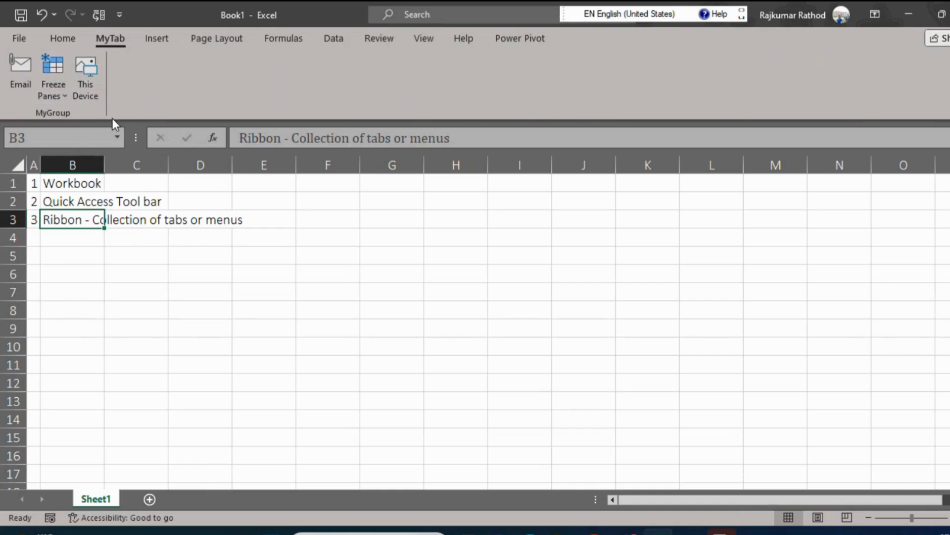
right_click(108, 38)
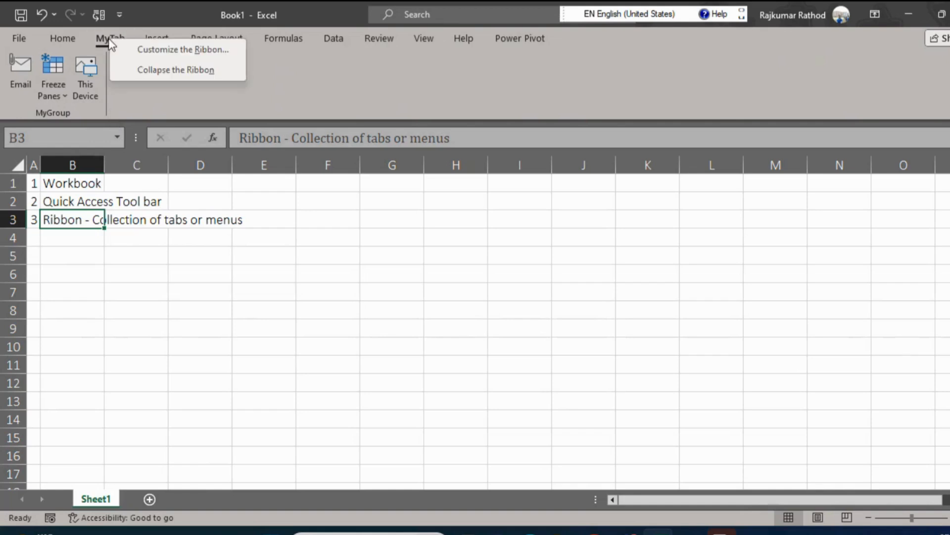
left_click(144, 52)
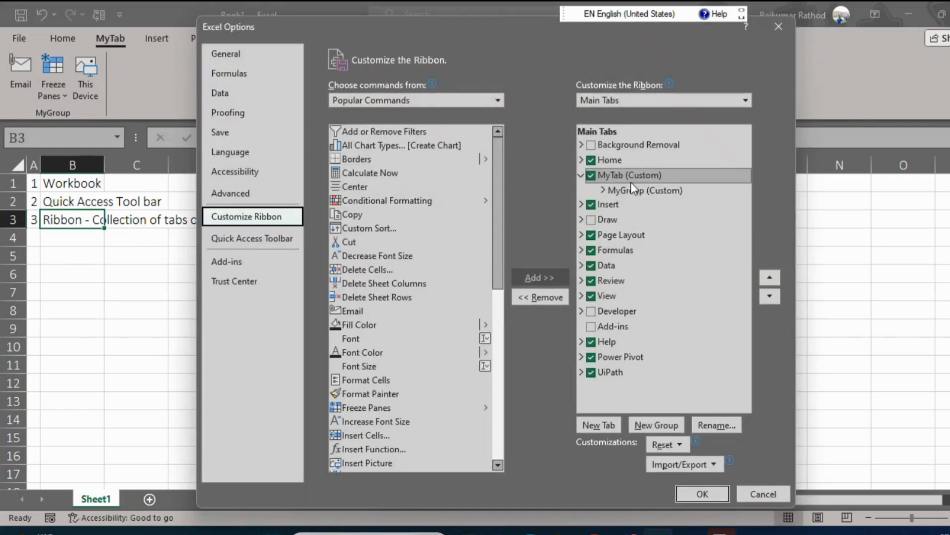
left_click(628, 179)
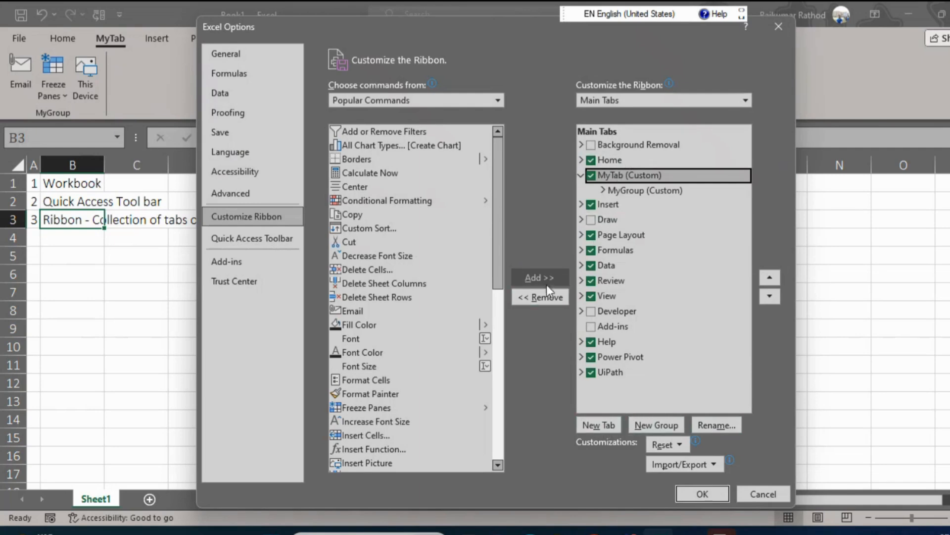
left_click(541, 298)
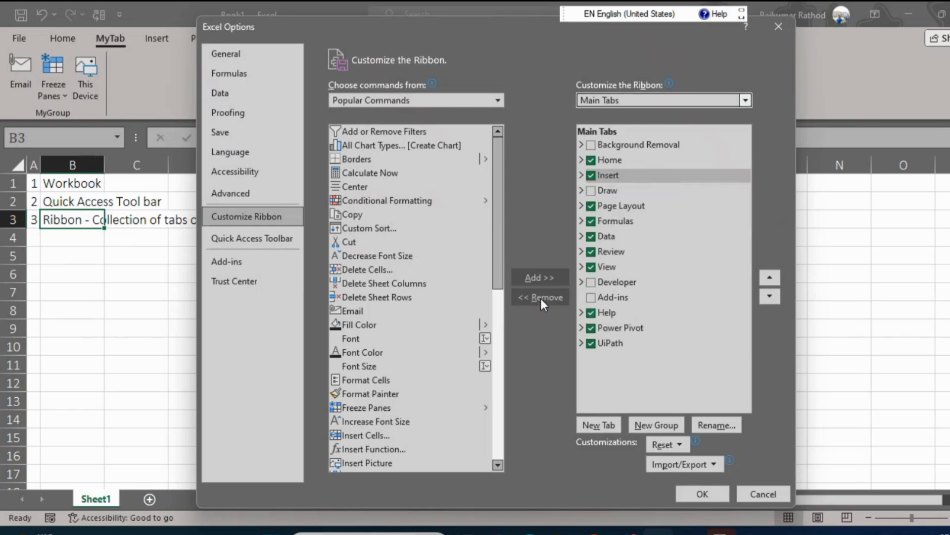
left_click(703, 494)
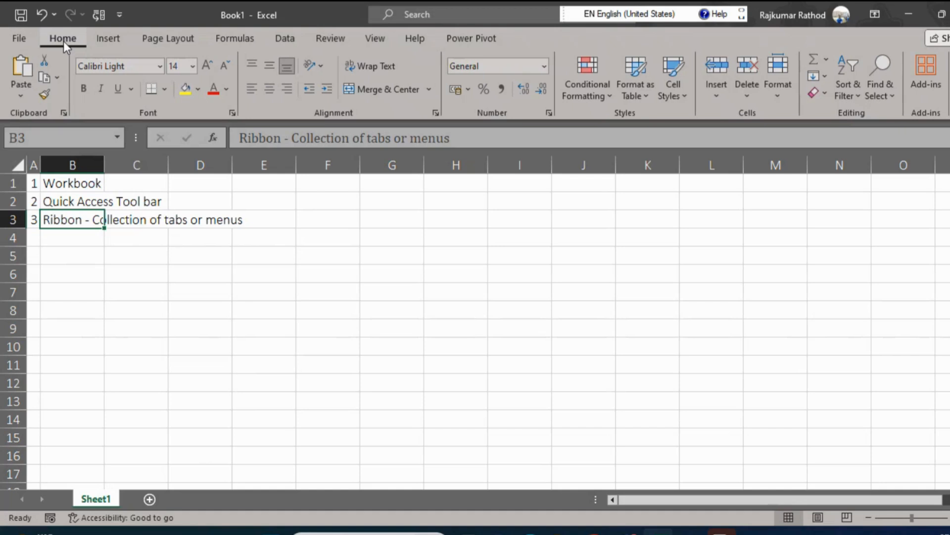
Reopen the ribbon customization options and add a new custom tab directly after Page Layout.
right_click(102, 38)
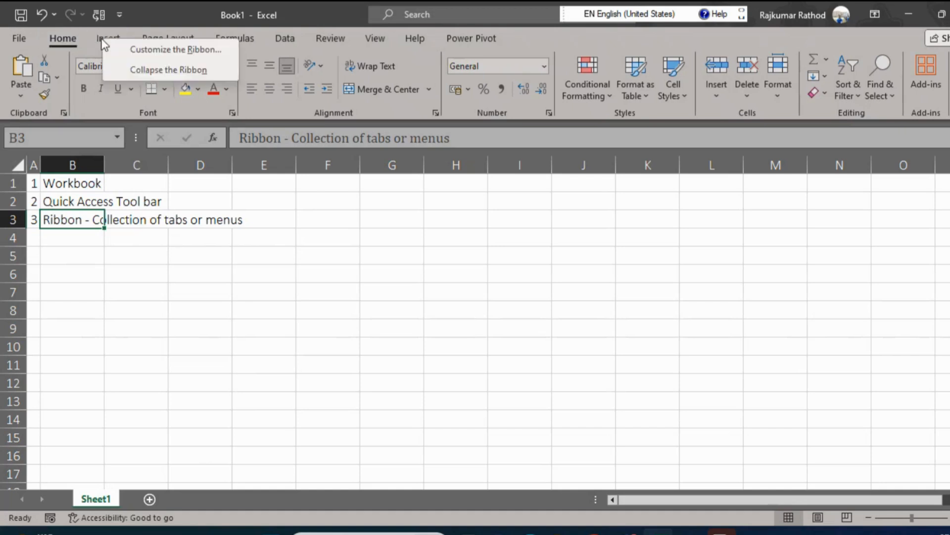
left_click(157, 51)
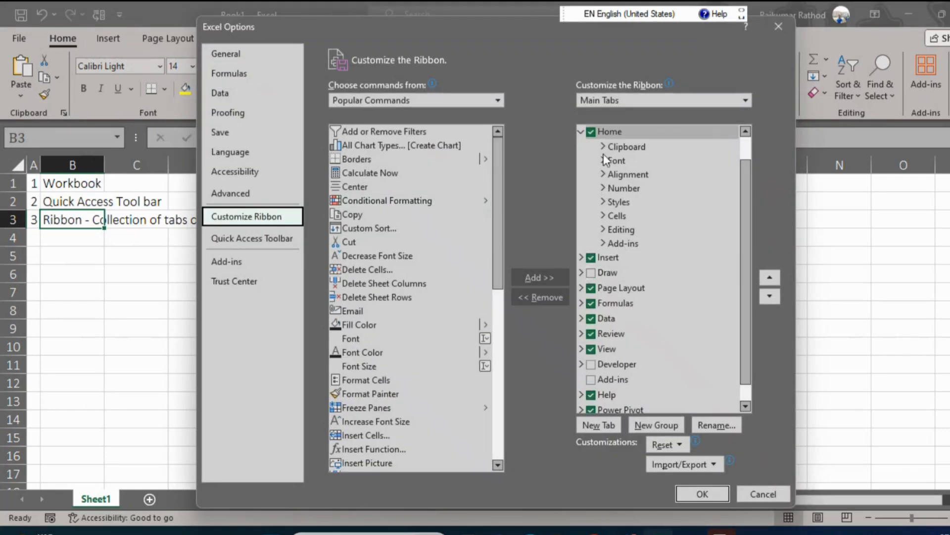
left_click(612, 133)
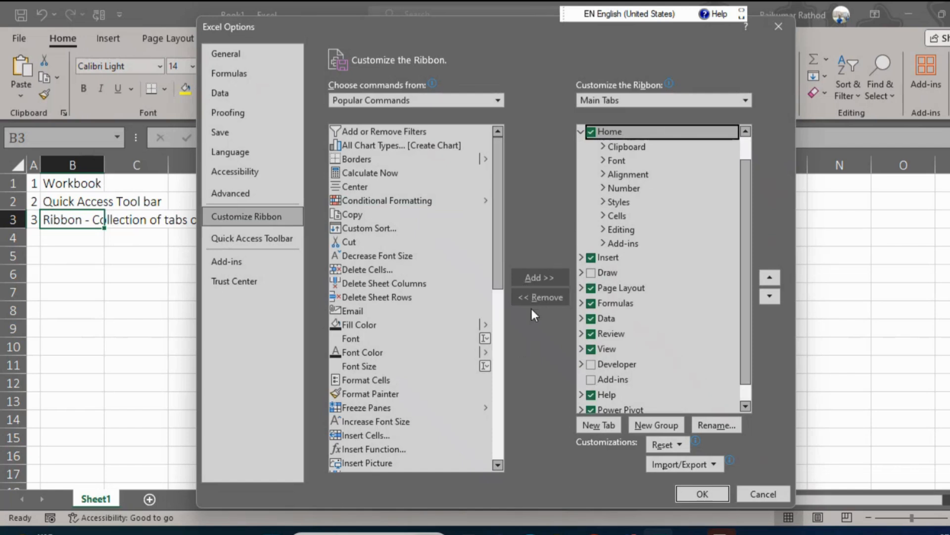
left_click(617, 286)
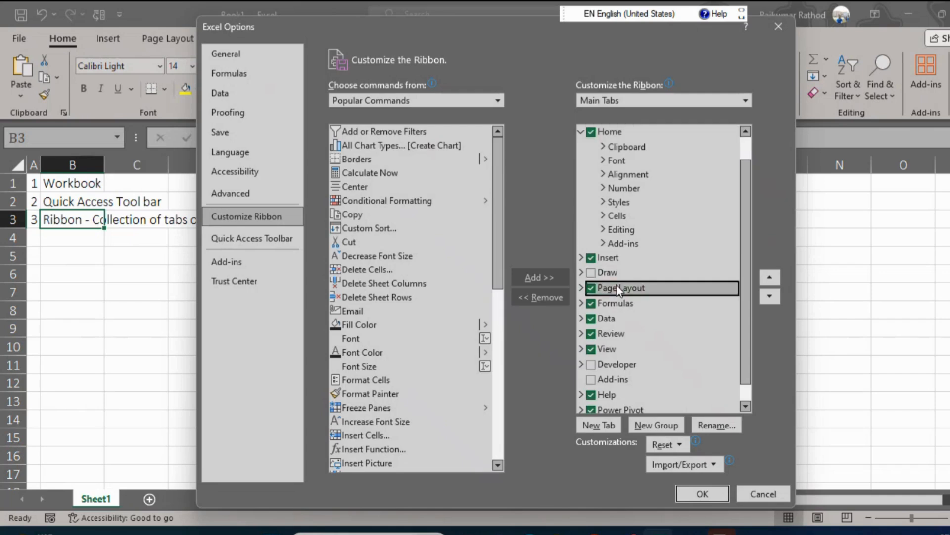
left_click(596, 426)
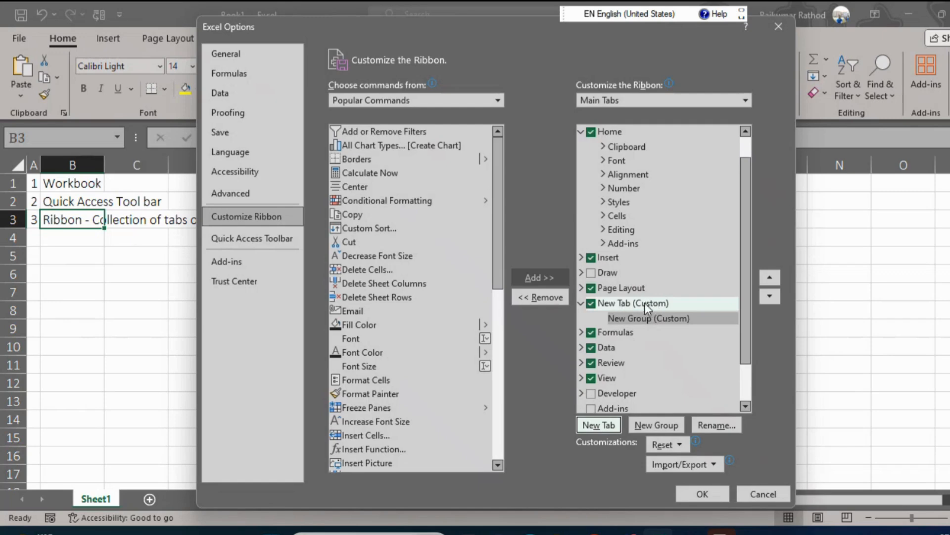
Remove the new custom tab after Page Layout and collapse the Home entry in the main tabs list.
left_click(668, 318)
left_click(629, 303)
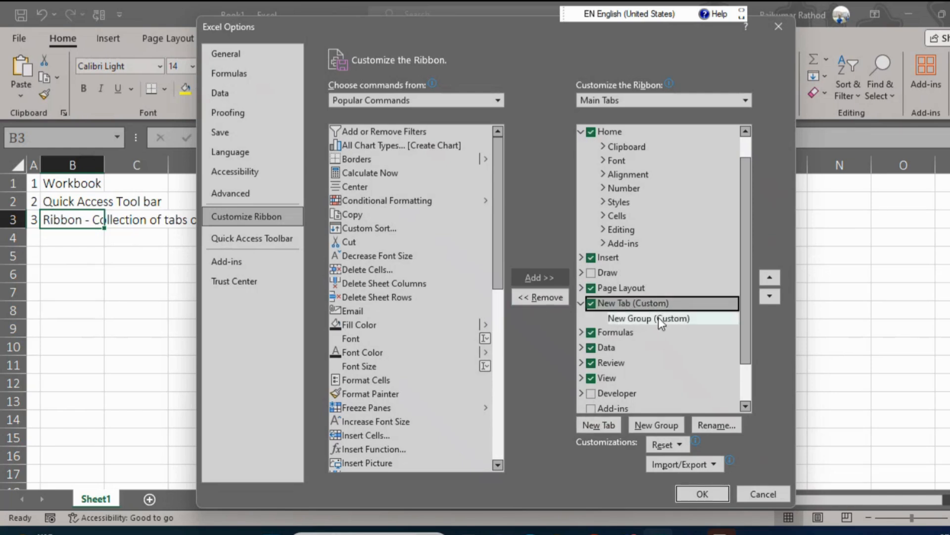
left_click(530, 296)
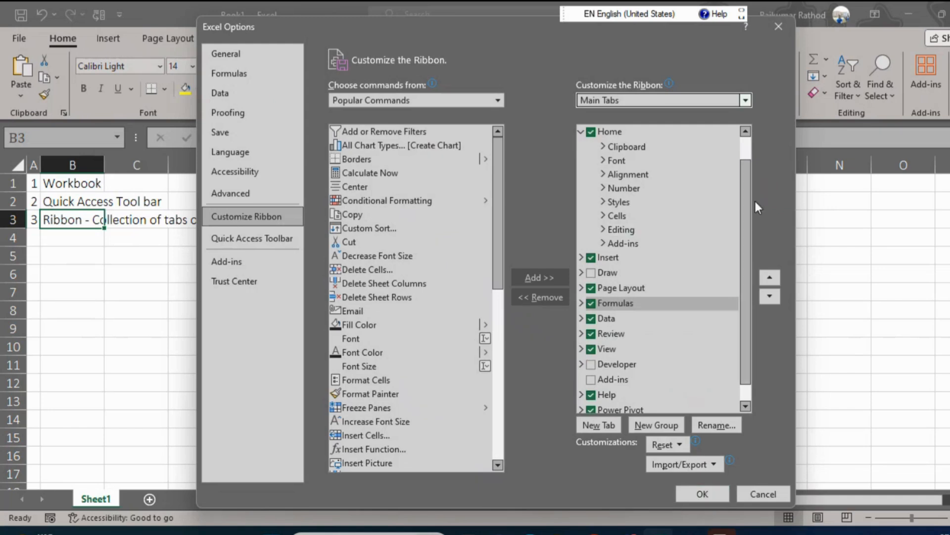
scroll(747, 218, "up", 1)
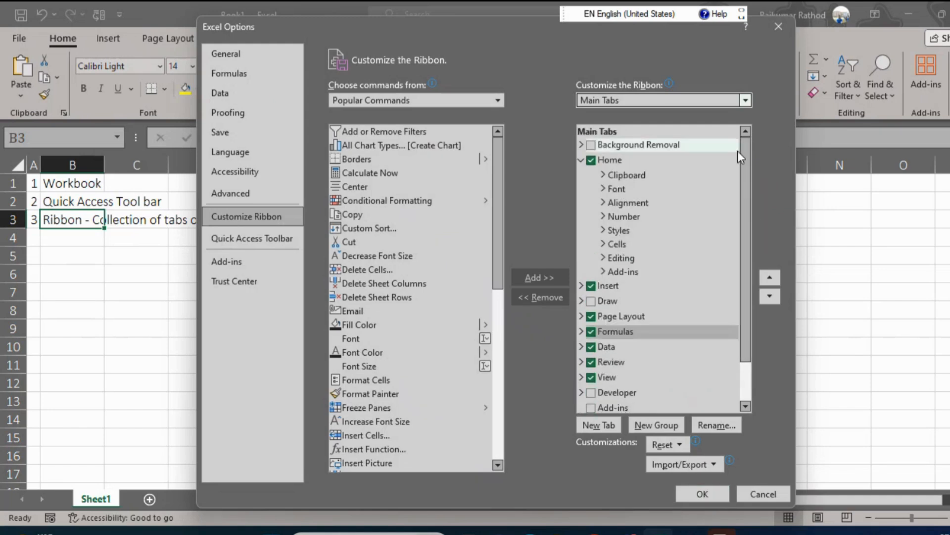
left_click(581, 160)
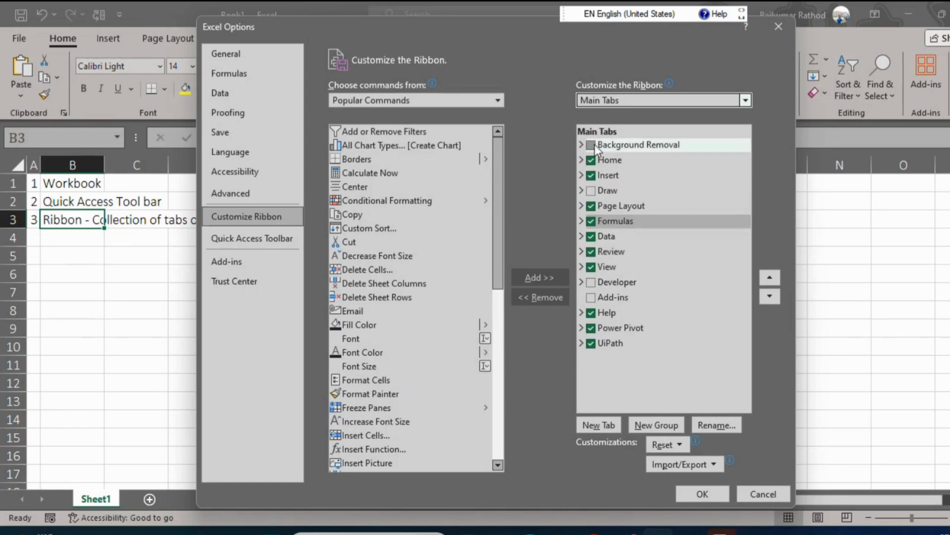
Hide all the main tabs from the ribbon, from Home through UiPath, and apply the change.
left_click(590, 161)
key("Down")
key("space")
key("Down")
key("Down")
key("space")
key("Down")
key("space")
key("Down")
key("space")
key("Down")
key("space")
key("Down")
key("space")
key("Down")
key("Down")
key("Down")
key("space")
key("Down")
key("space")
key("Up")
key("Down")
key("Down")
key("space")
key("Return")
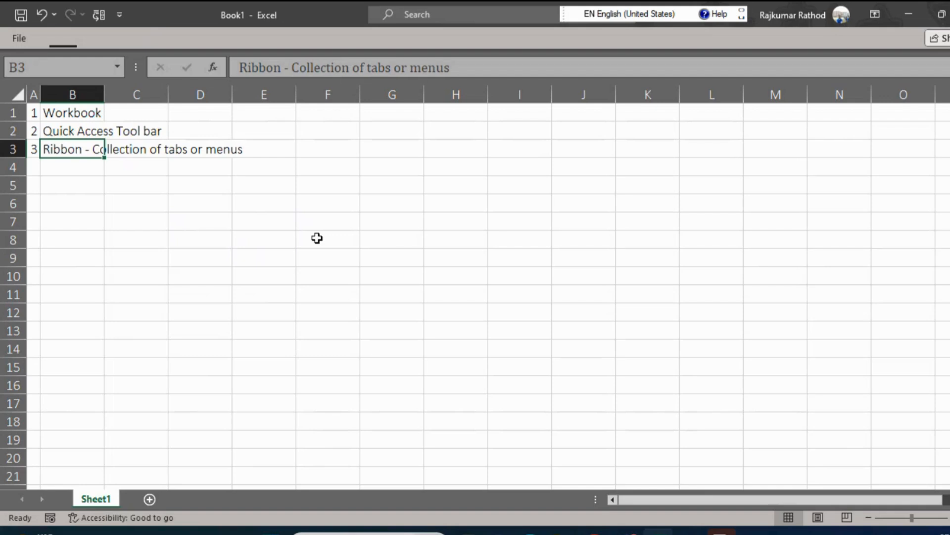
Reopen the ribbon customization options and enable the Home, Insert, Page Layout, Formulas, Data and Developer tabs.
left_click(119, 15)
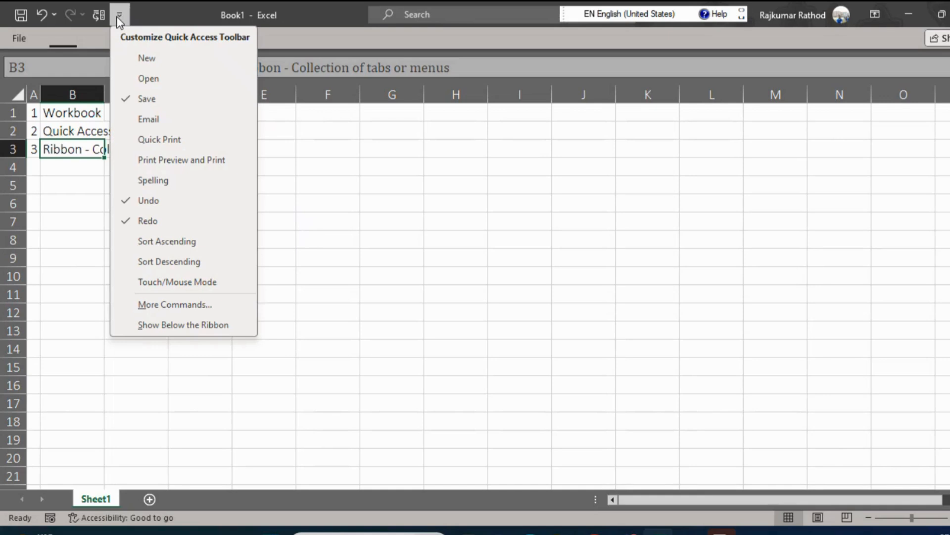
left_click(171, 305)
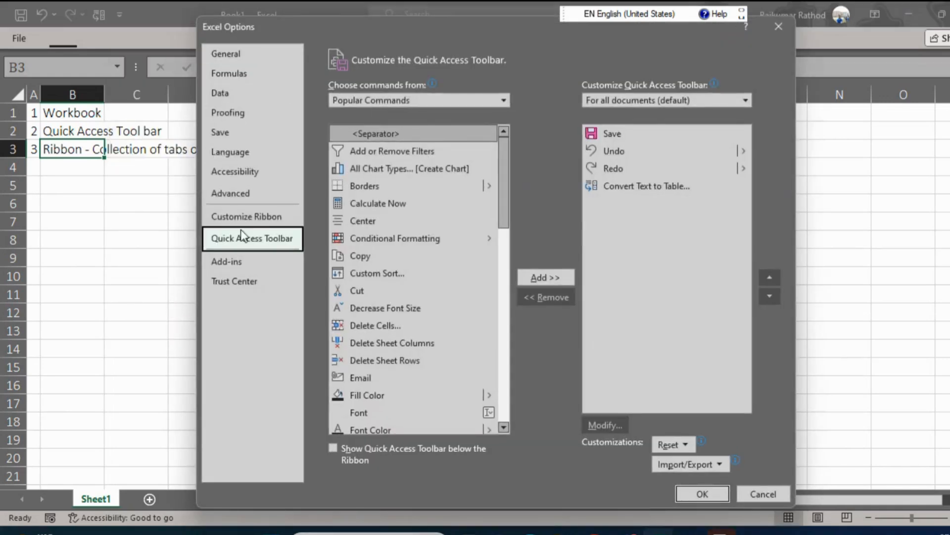
left_click(260, 216)
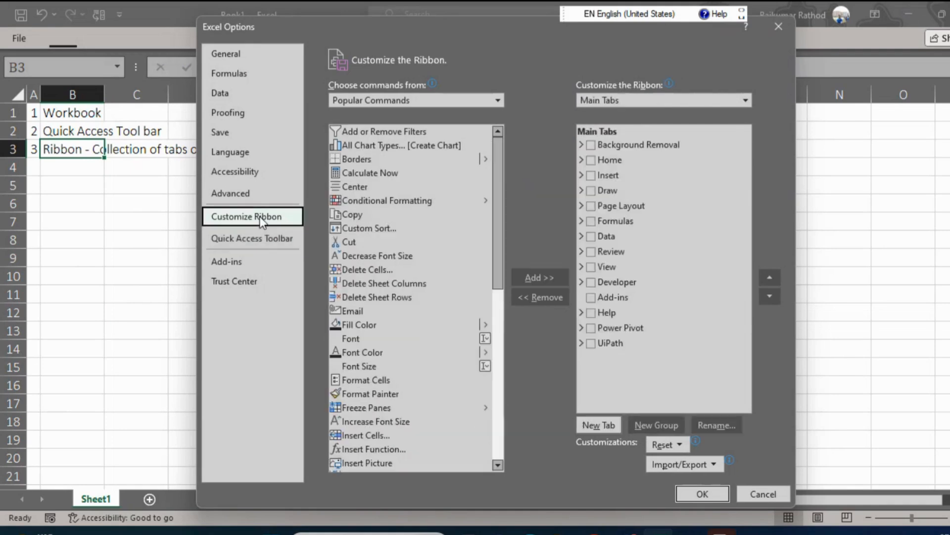
left_click(589, 162)
key("Down")
key("Down")
key("Down")
key("Down")
key("space")
key("Down")
key("space")
Enable the Review and View tabs as well and apply the ribbon changes.
key("Down")
key("Down")
key("Down")
key("space")
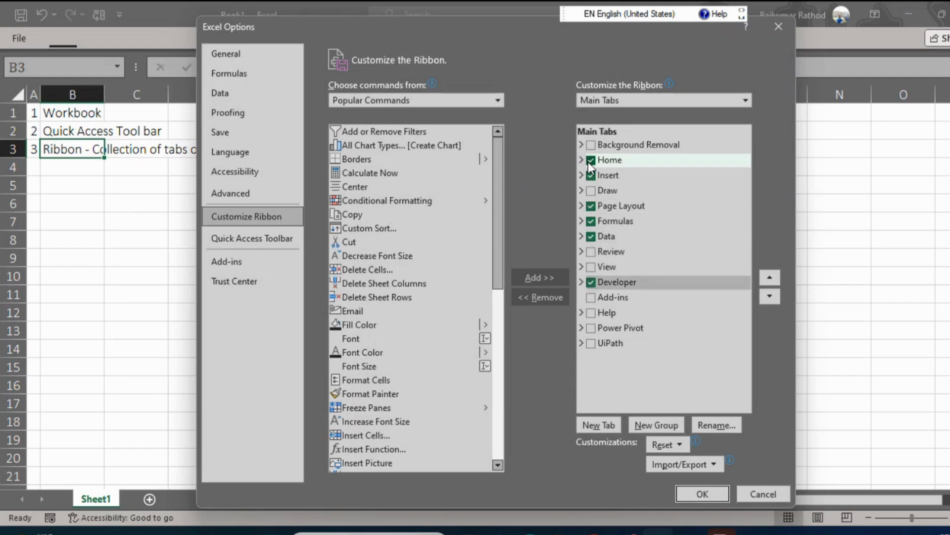
key("Up")
key("Up")
key("space")
key("Down")
key("space")
key("Down")
key("Down")
key("Down")
key("Down")
key("Down")
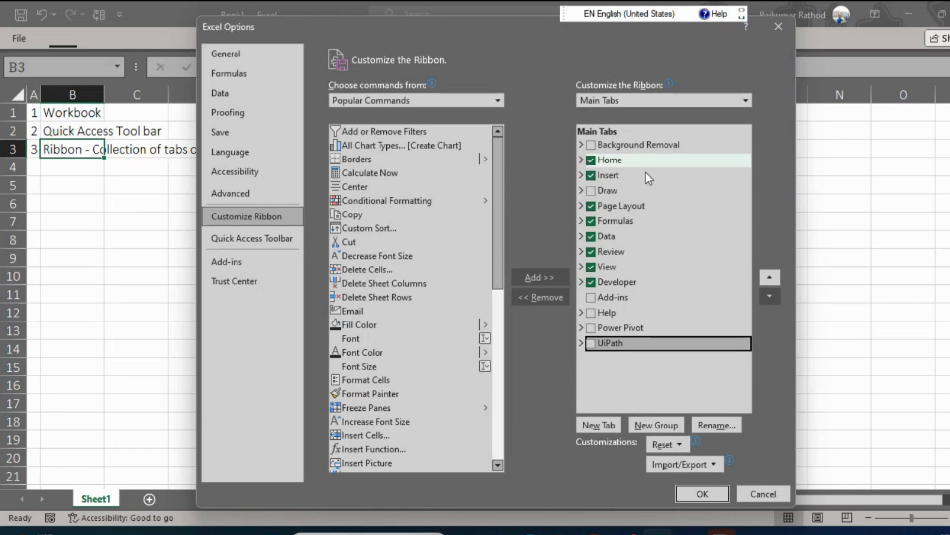
left_click(703, 494)
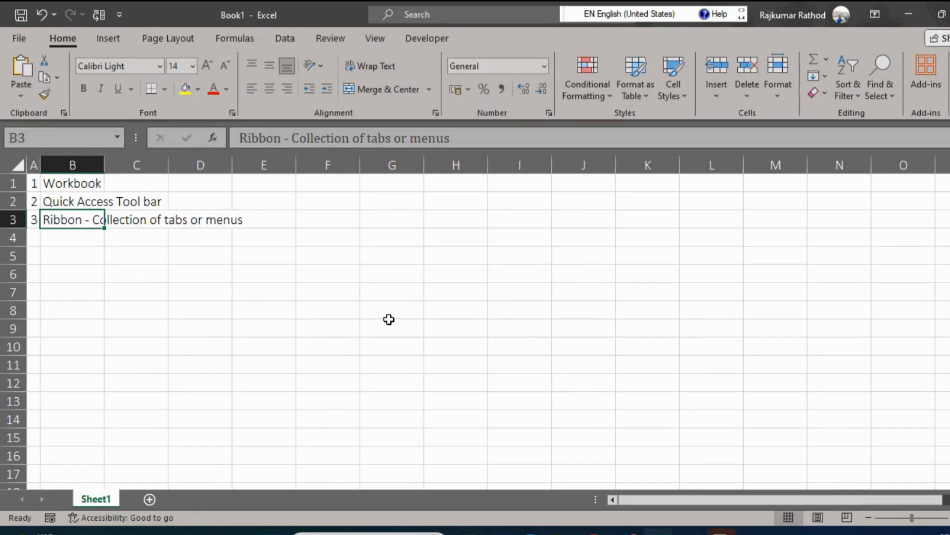
Switch to Snipping Tool to view the captured image of the ribbon tabs and close it.
left_click(721, 533)
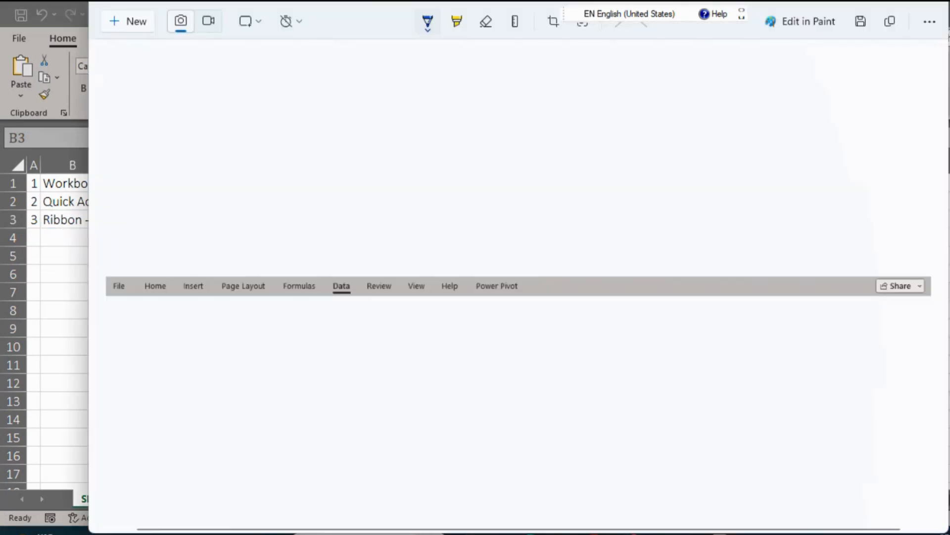
left_click_drag(742, 178, 726, 189)
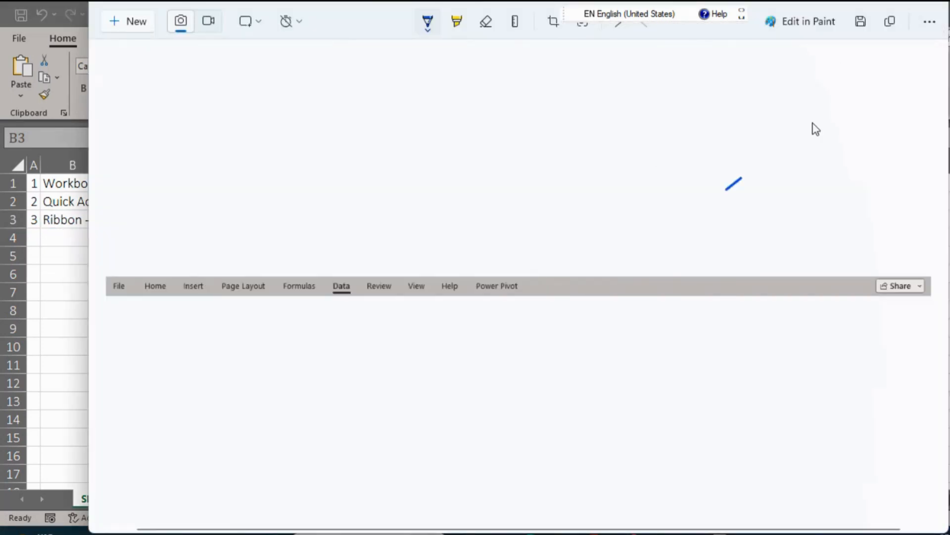
left_click(930, 22)
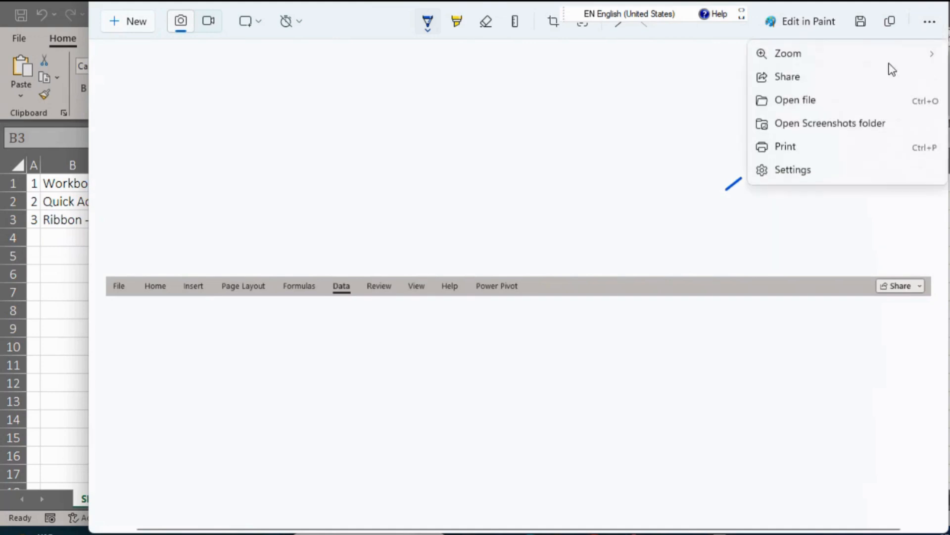
left_click(654, 138)
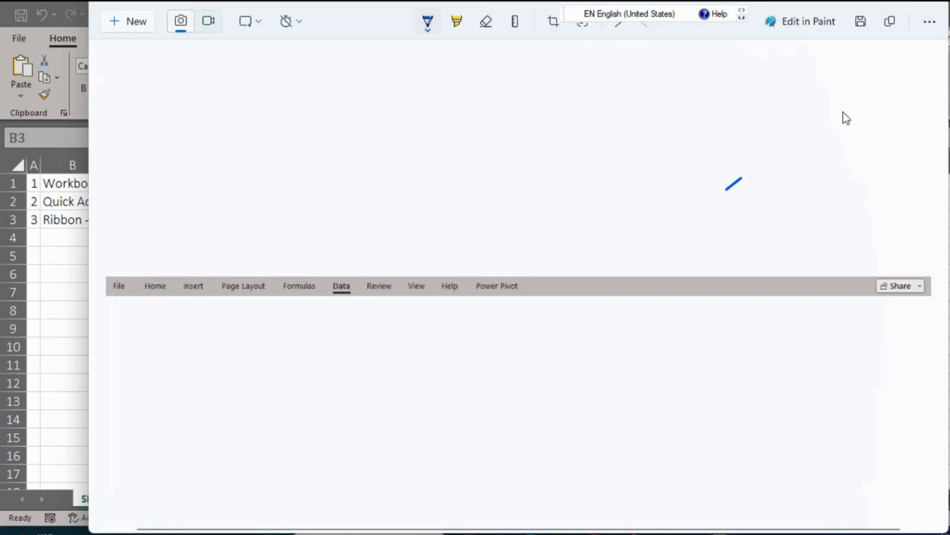
key("alt+F4")
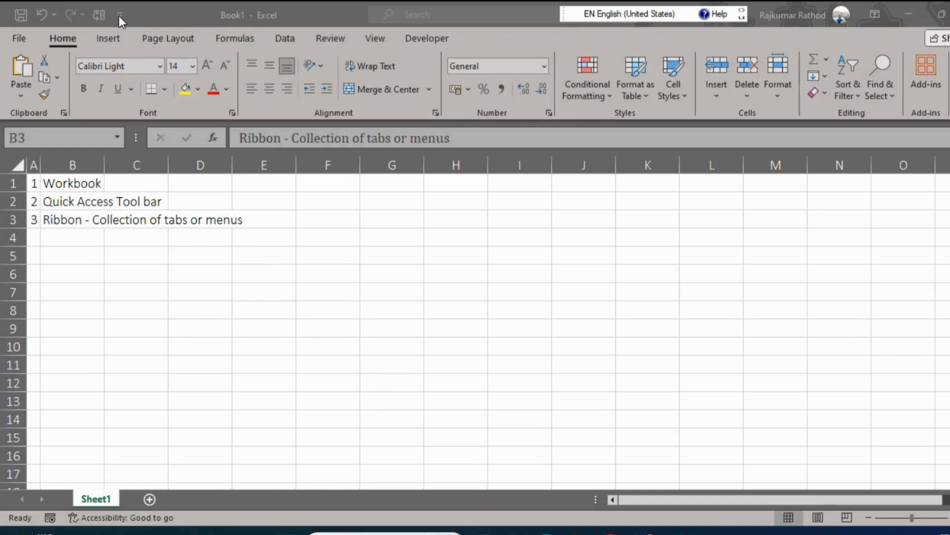
Add the fourth list entry in row 4, with number 4 in A4 and Commands in B4.
left_click(66, 246)
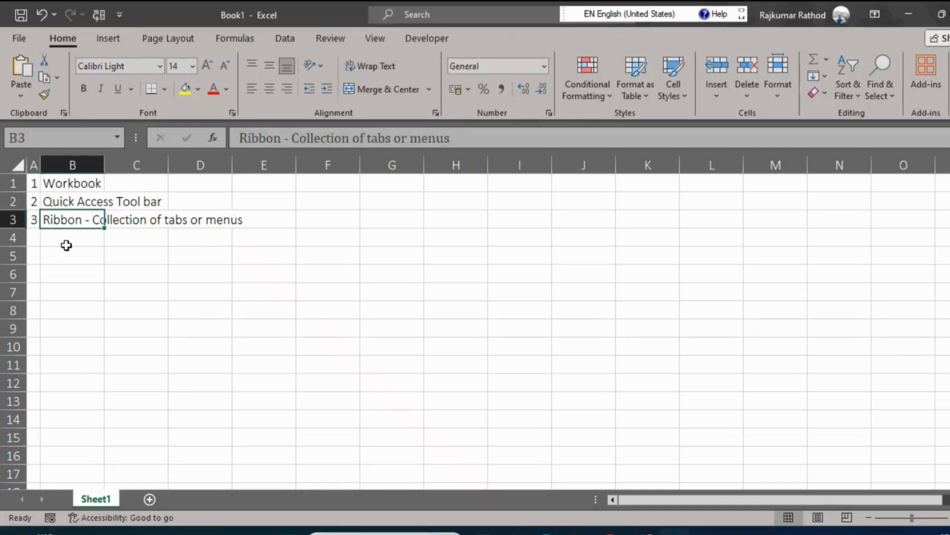
left_click(31, 234)
type("4")
key("Tab")
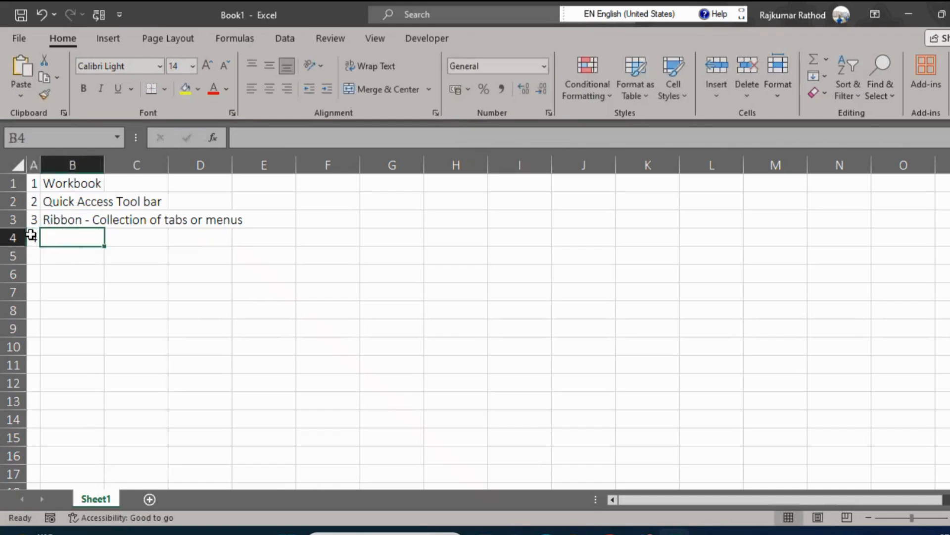
type("Com")
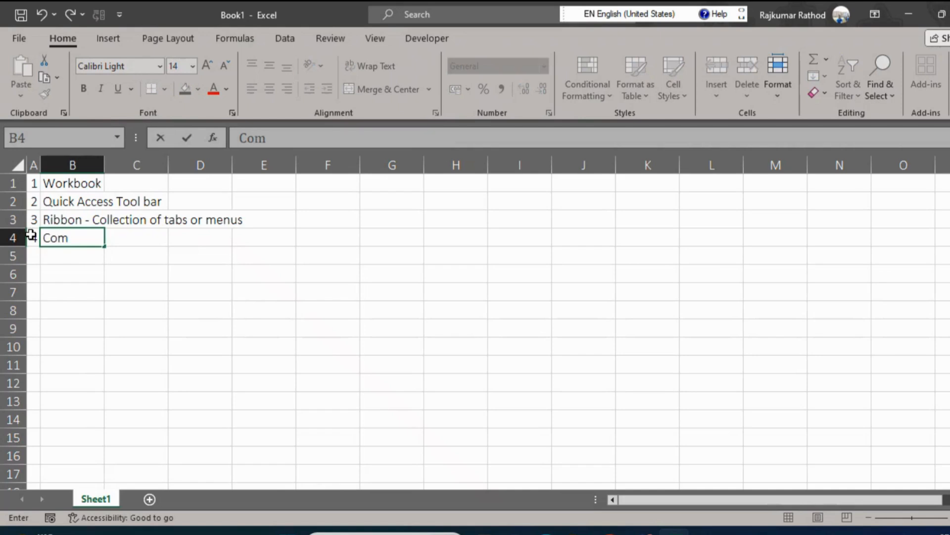
type("mands")
key("Return")
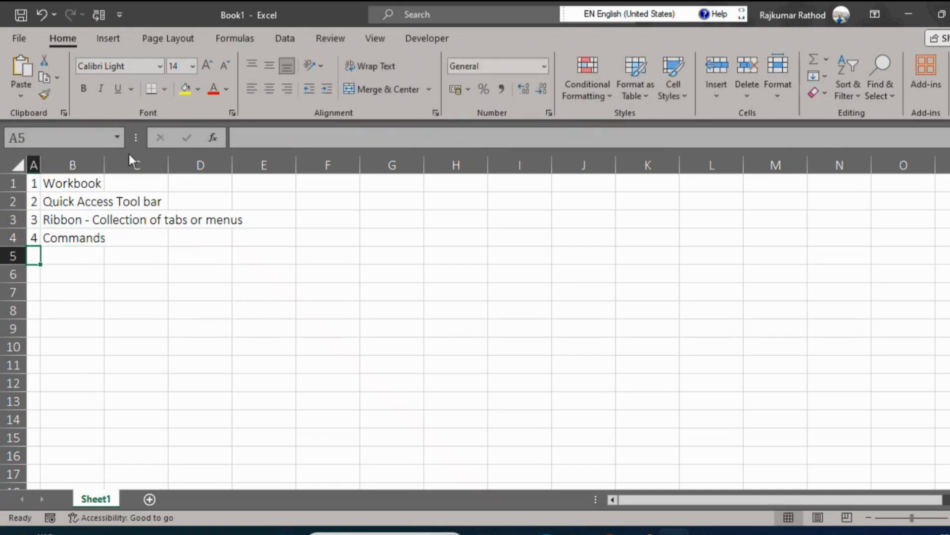
left_click(14, 36)
left_click(19, 44)
left_click(64, 237)
left_click(350, 140)
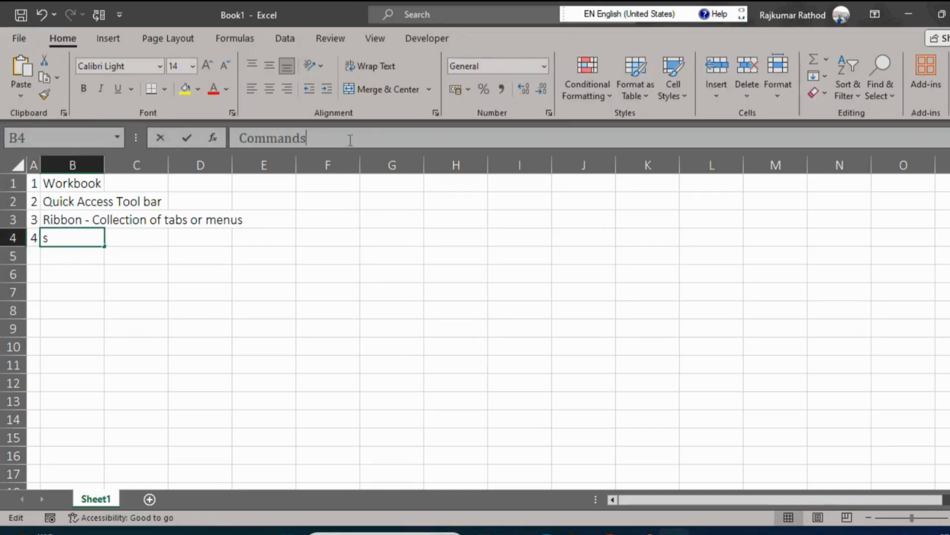
type("-")
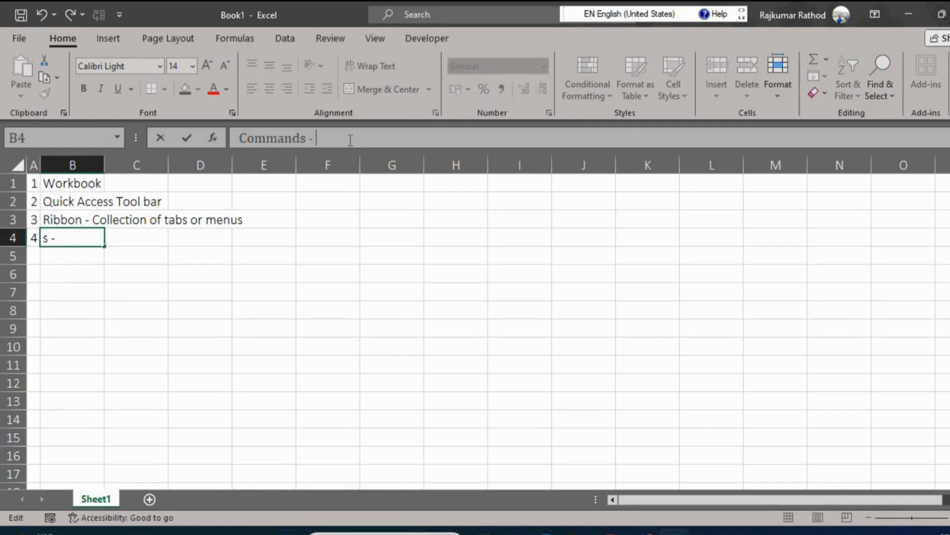
key("BackSpace")
key("BackSpace")
key("BackSpace")
key("Return")
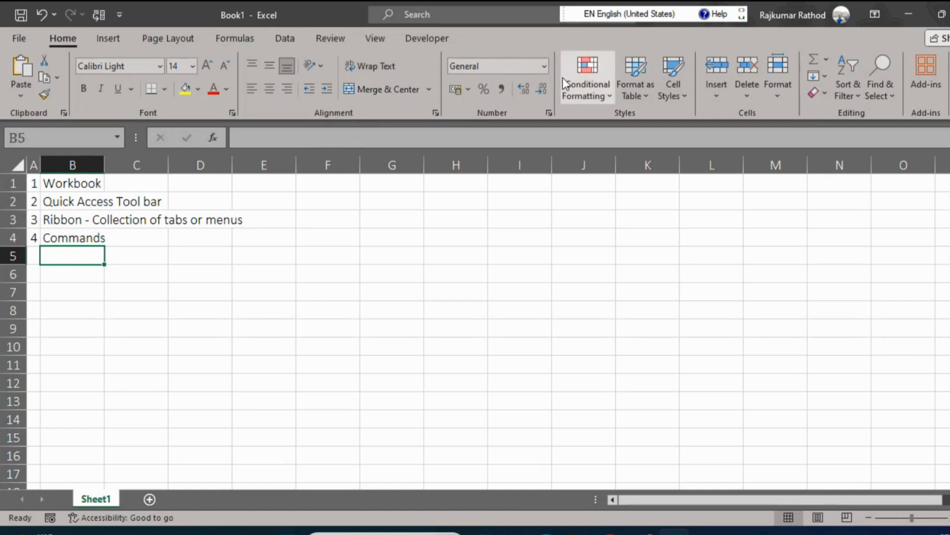
Look through the commands on the Insert, Page Layout, Formulas and Data tabs and return to Home.
left_click(110, 40)
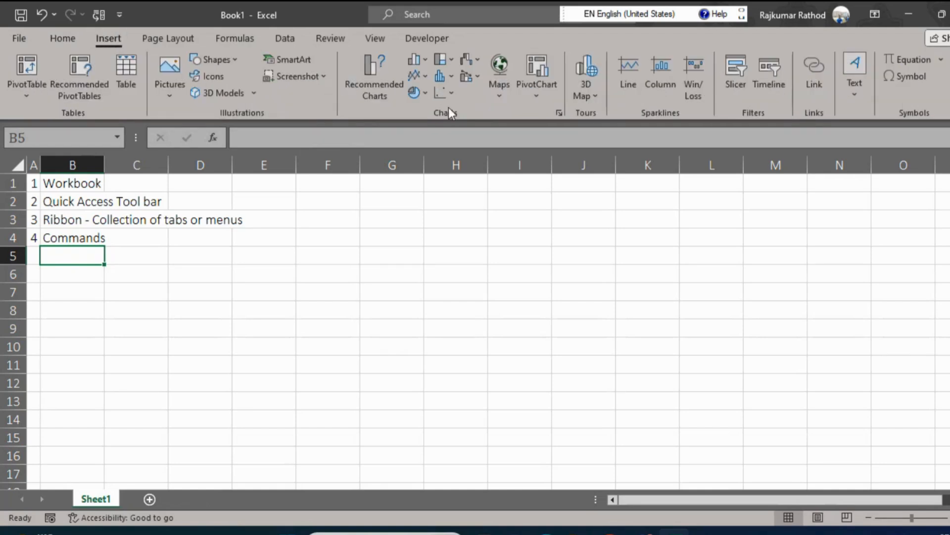
left_click(176, 40)
left_click(248, 41)
left_click(284, 41)
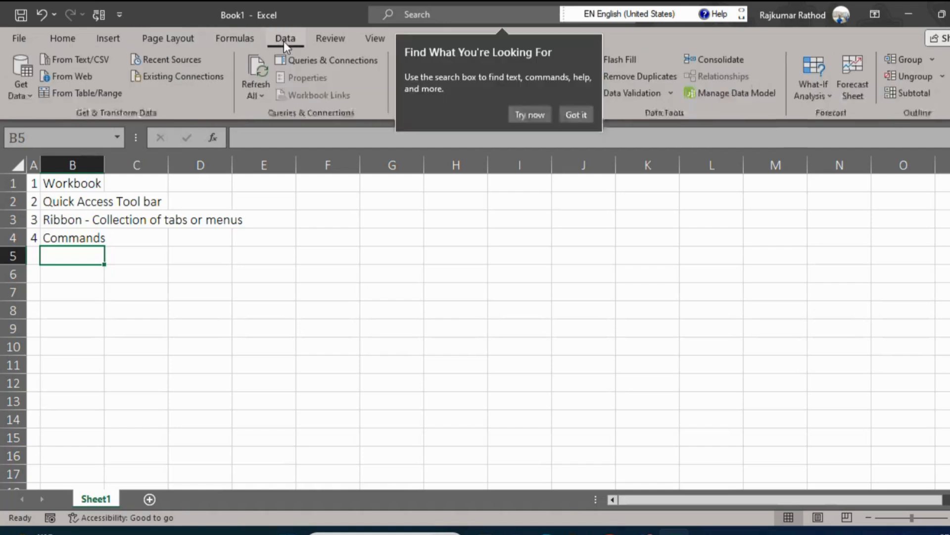
left_click(63, 38)
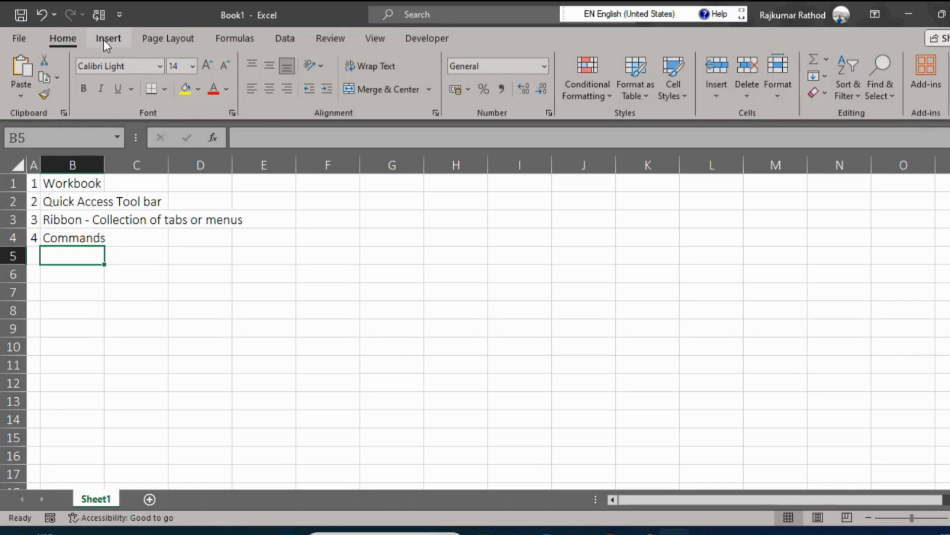
Add the fifth list entry in row 5, with number 5 in A5 and Name Box in B5.
key("Left")
type("5")
key("Right")
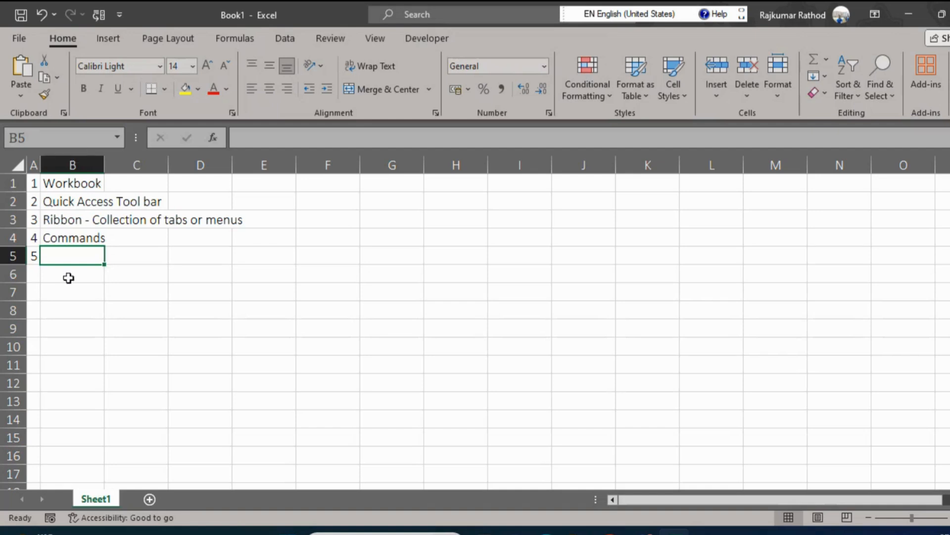
type("Name Box")
key("Return")
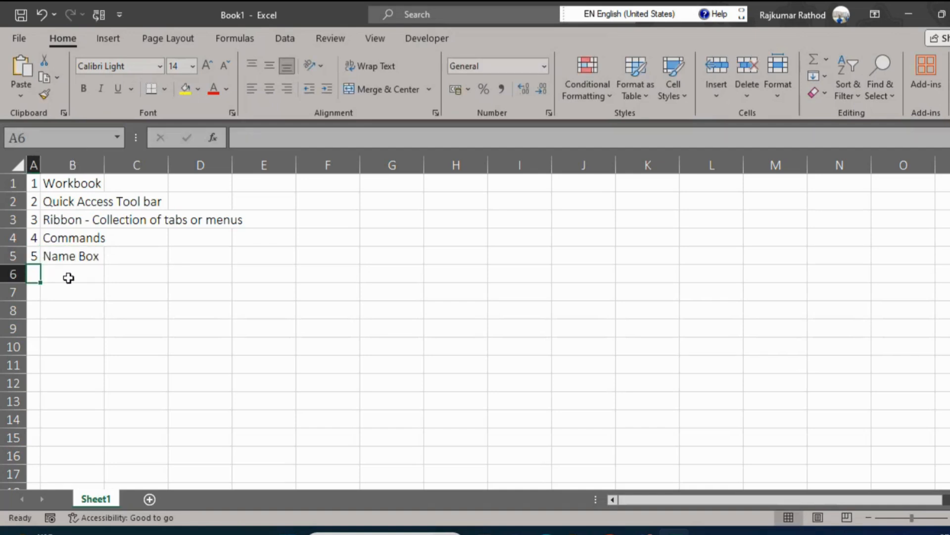
key("Up")
key("Right")
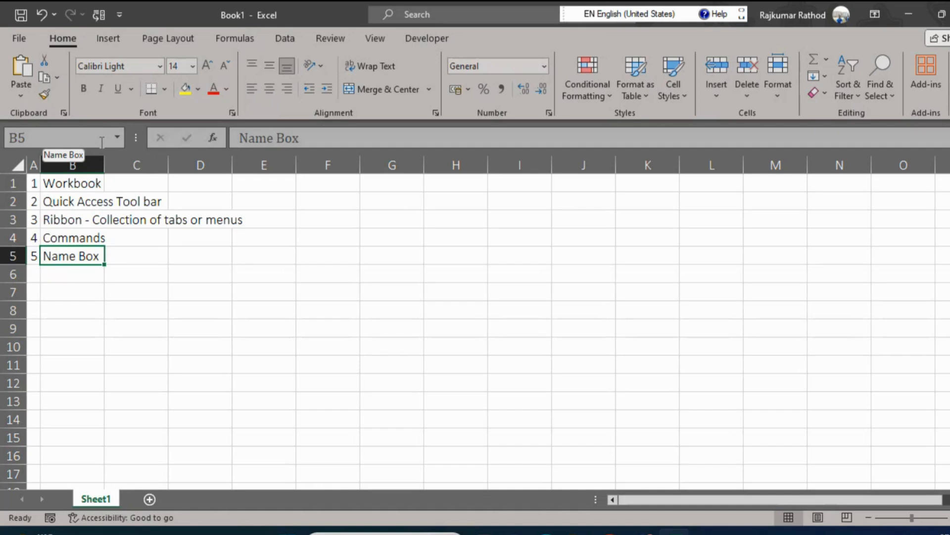
Enter the column heading Mango_Price in cell G2.
left_click(400, 201)
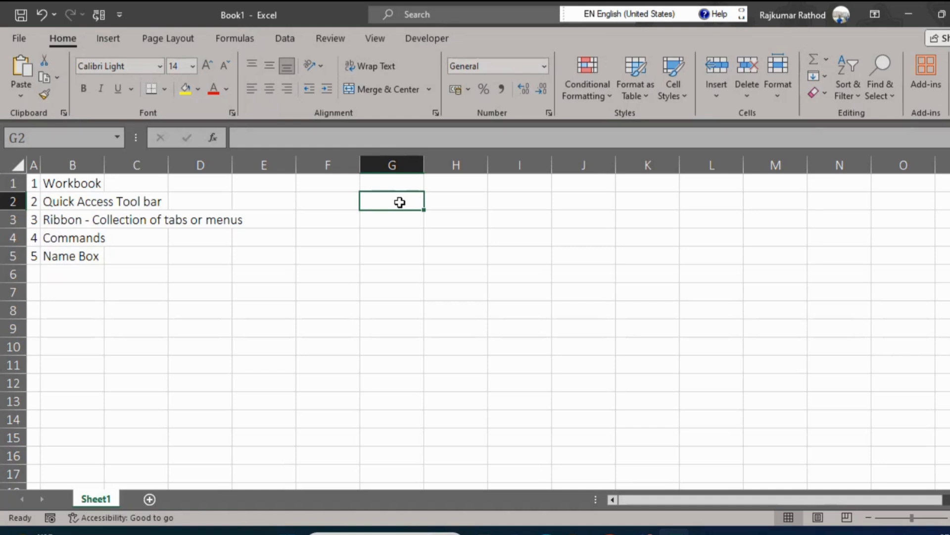
type("MAngo Sa")
key("BackSpace")
key("BackSpace")
key("BackSpace")
type("PRice")
key("BackSpace")
type("e")
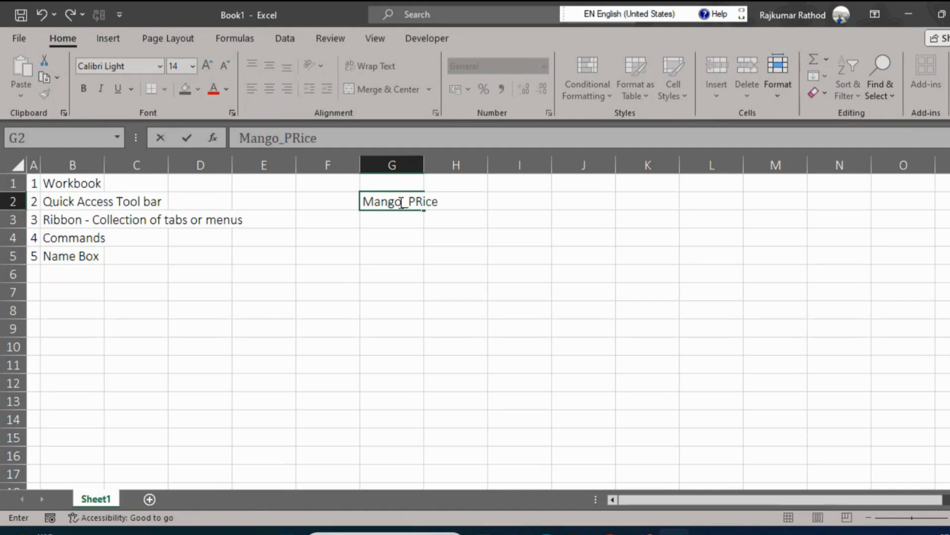
key("Return")
Fill G3:G19 with random numbers using the formula =RANDBETWEEN(10,100).
key("shift+Down")
key("shift+Down")
key("shift+Down")
key("shift+Down")
key("shift+Down")
key("shift+Down")
key("shift+Down")
key("shift+Down")
key("shift+Down")
key("shift+Down")
key("shift+Down")
key("shift+Down")
key("shift+Down")
key("shift+Down")
key("shift+Down")
key("shift+Down")
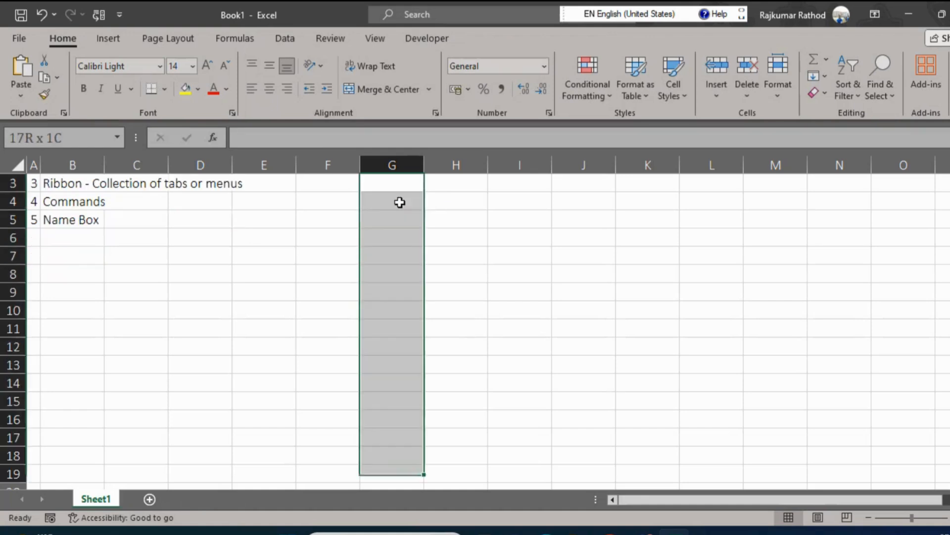
type("=rand")
key("Down")
key("Down")
key("Tab")
type("10,100")
key("ctrl+Return")
Replace the random number formulas in G3:G19 with their values.
key("ctrl+c")
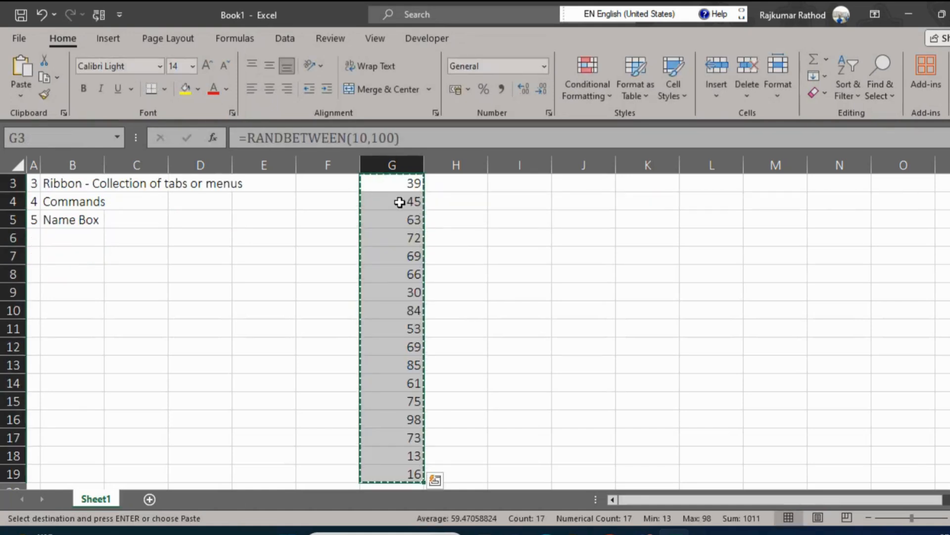
key("ctrl+alt+v")
key("v")
key("Return")
key("Up")
key("Up")
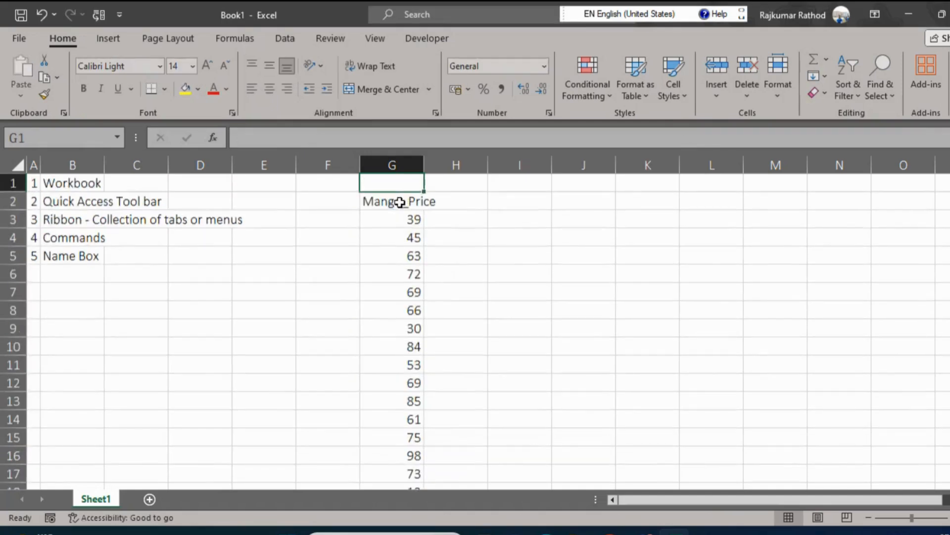
Select the prices in G3:G19 and assign the range the name Mango_Price.
left_click(399, 202)
key("Down")
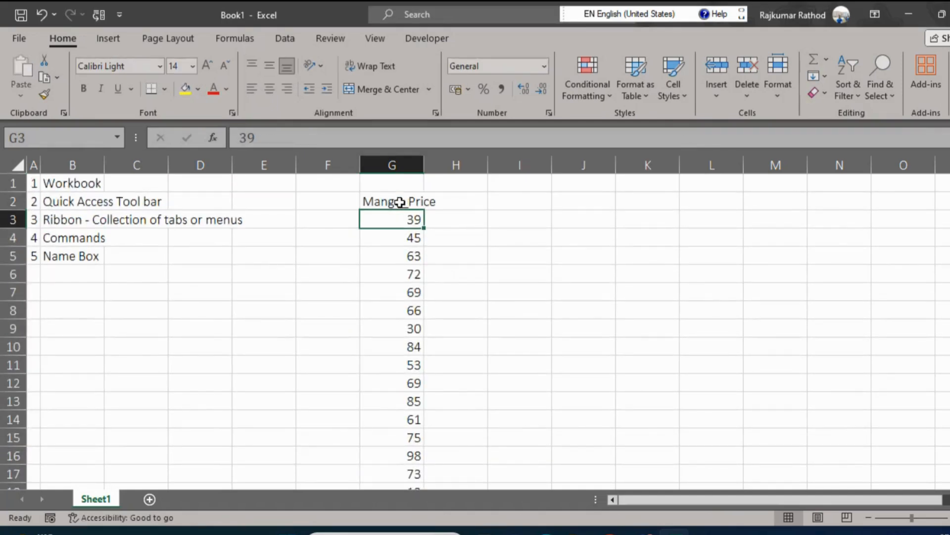
key("ctrl+shift+Down")
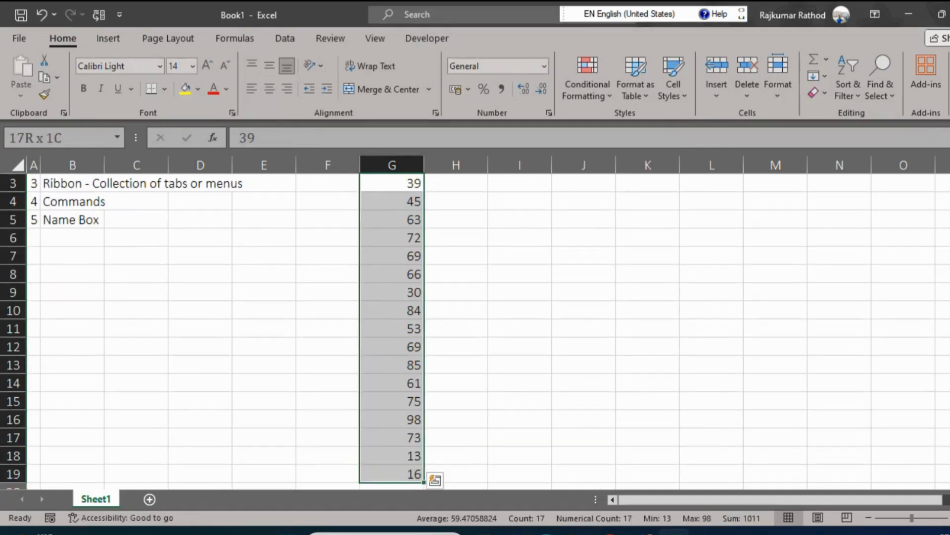
left_click(870, 517)
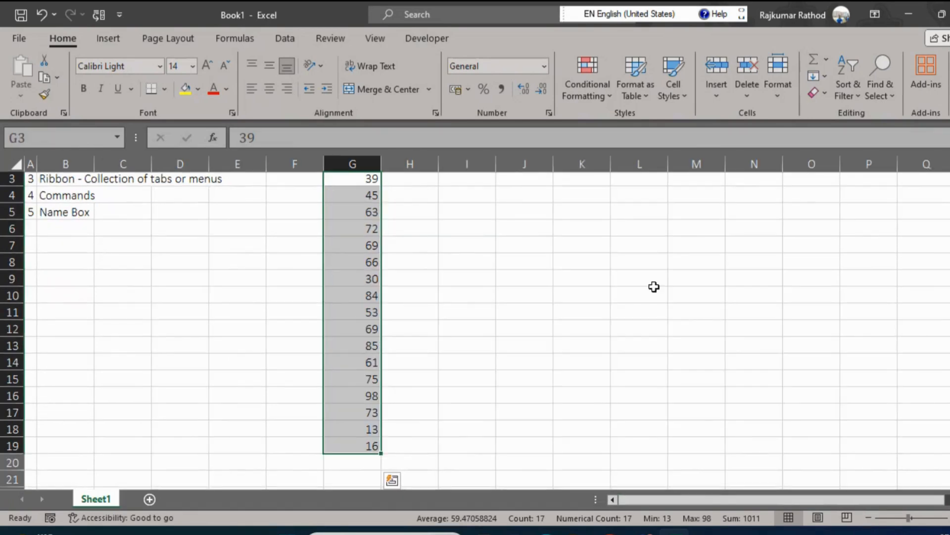
scroll(945, 183, "up", 1)
scroll(945, 198, "up", 1)
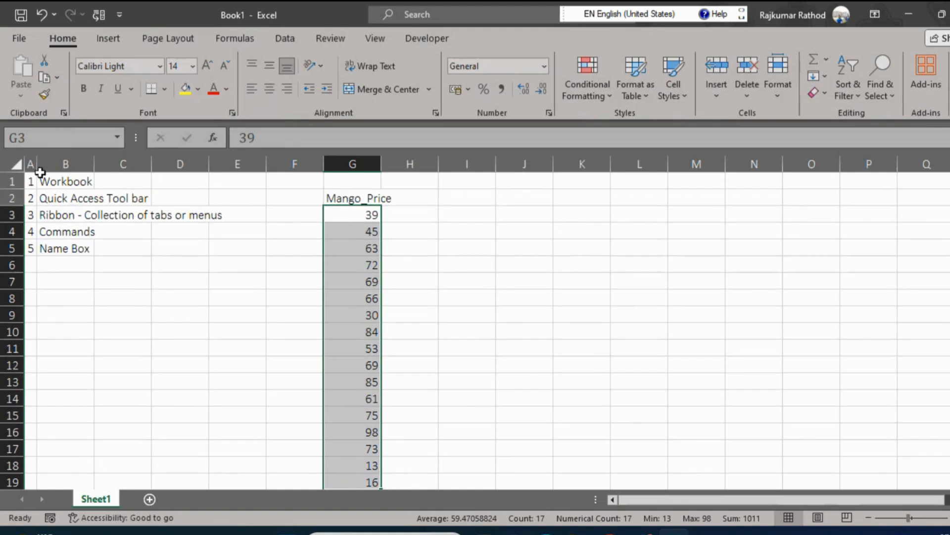
left_click(32, 137)
type("Mangor")
key("BackSpace")
type("_Price")
key("Return")
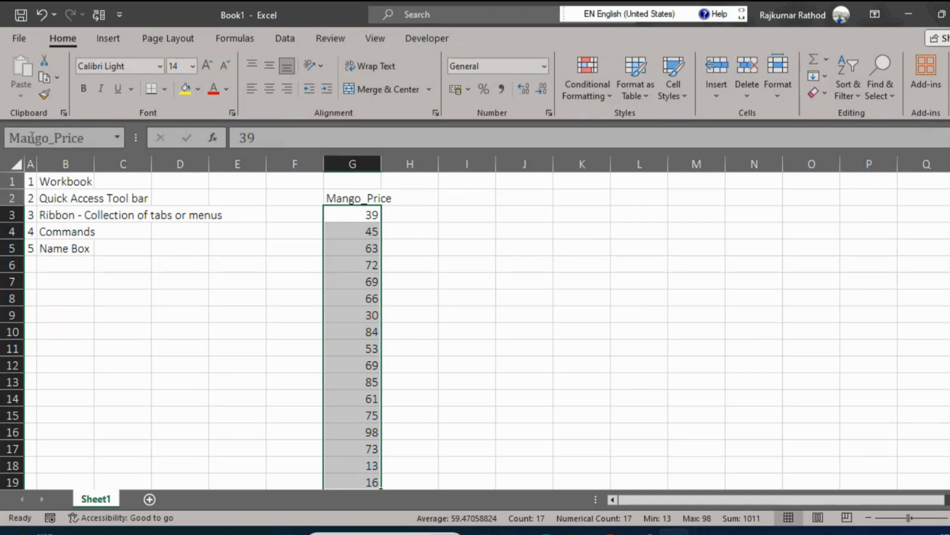
Deselect the prices, then reselect the whole Mango_Price range by choosing its defined name in the Name Box.
left_click(492, 296)
left_click(367, 216)
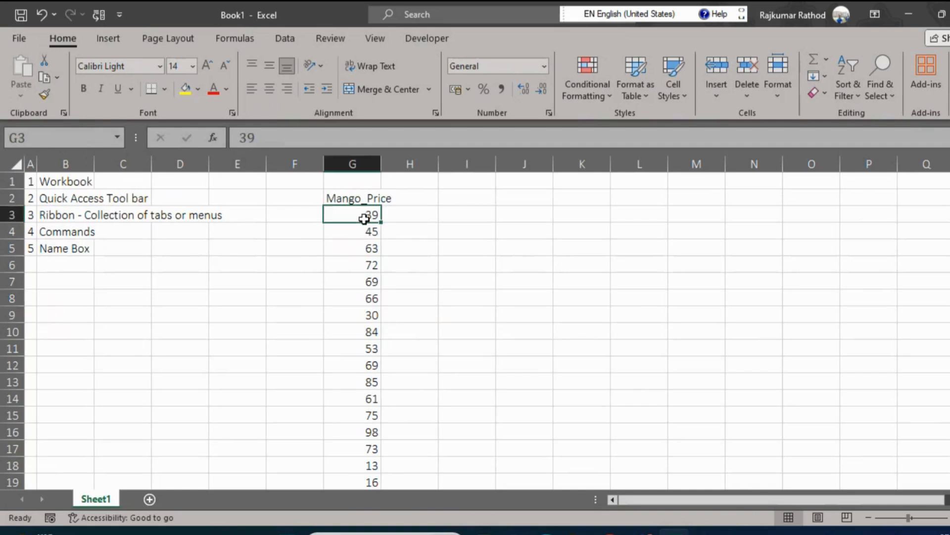
left_click(123, 141)
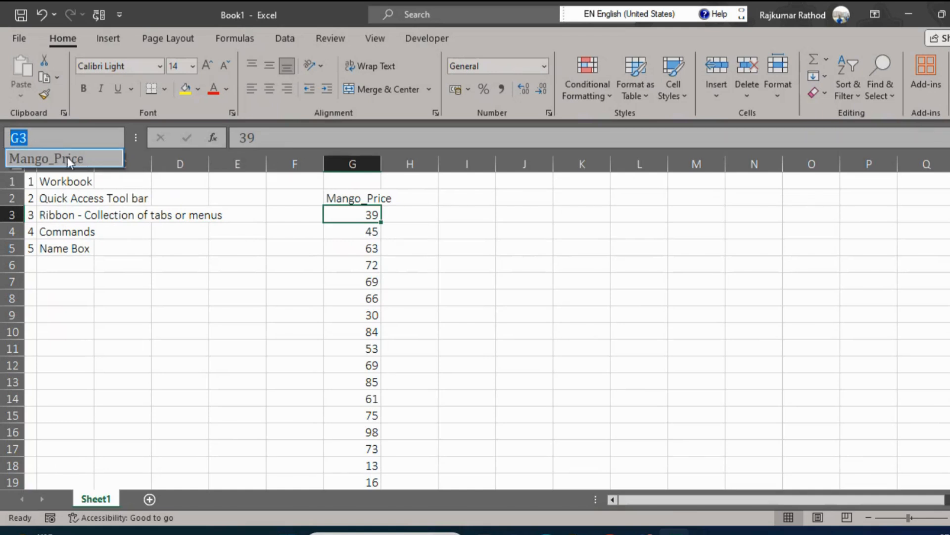
left_click(209, 301)
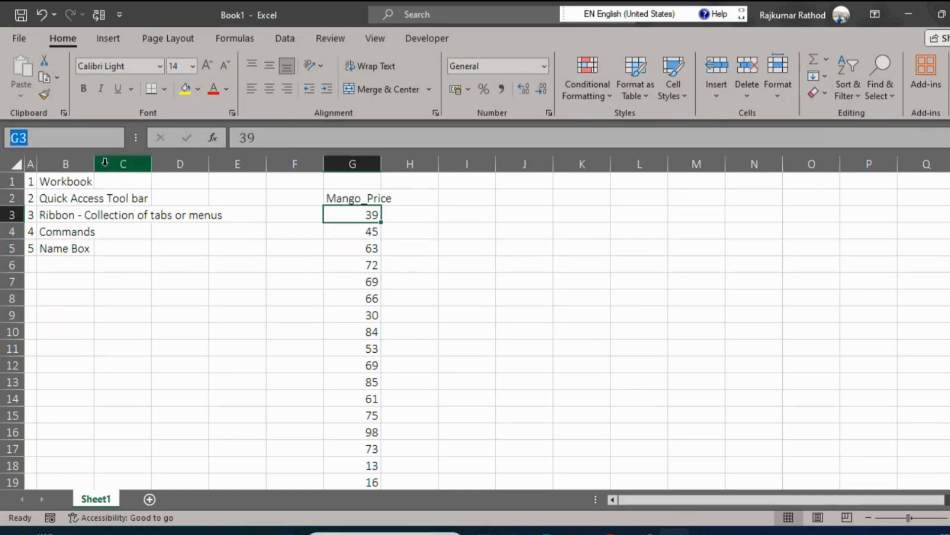
key("Escape")
left_click(355, 378)
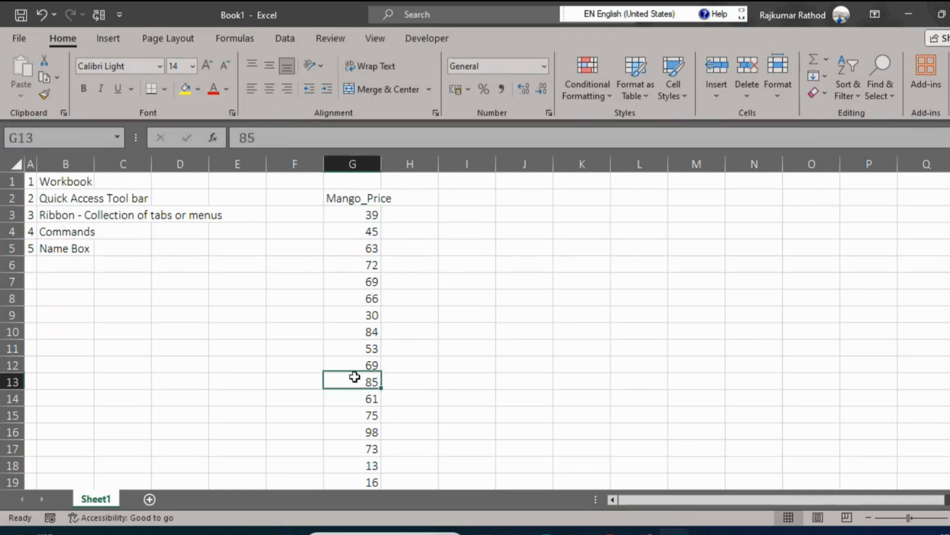
left_click(121, 142)
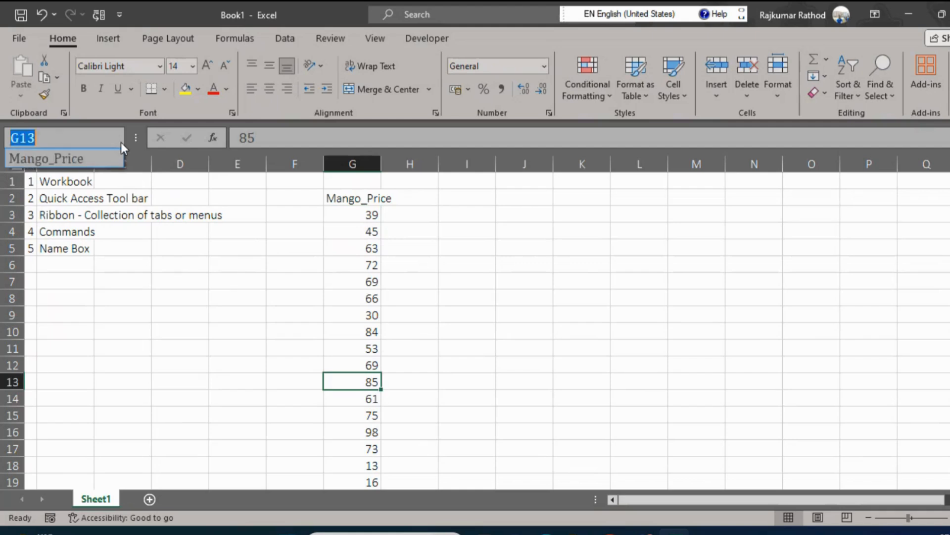
left_click(55, 156)
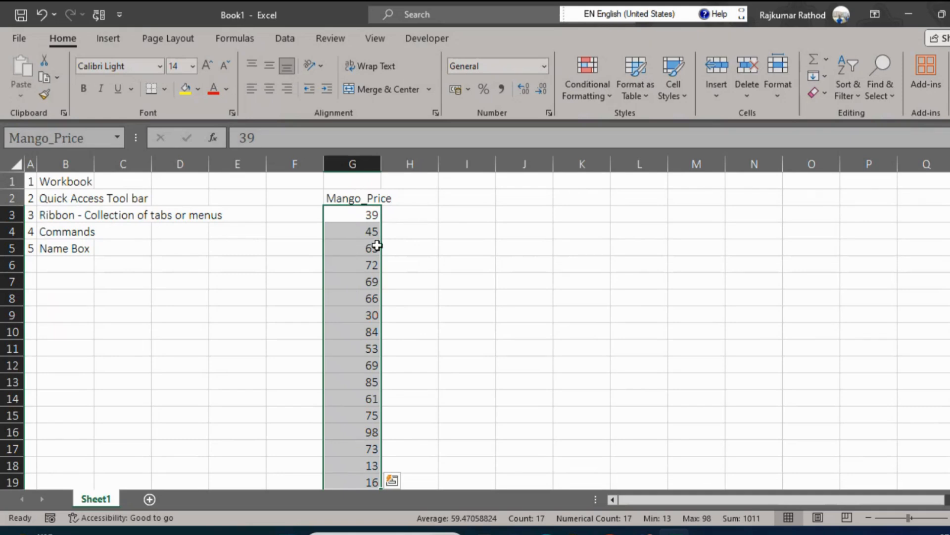
Enter the formula =SUM(Mango_Price) in cell I2 and reselect the cell to show its formula.
left_click(468, 199)
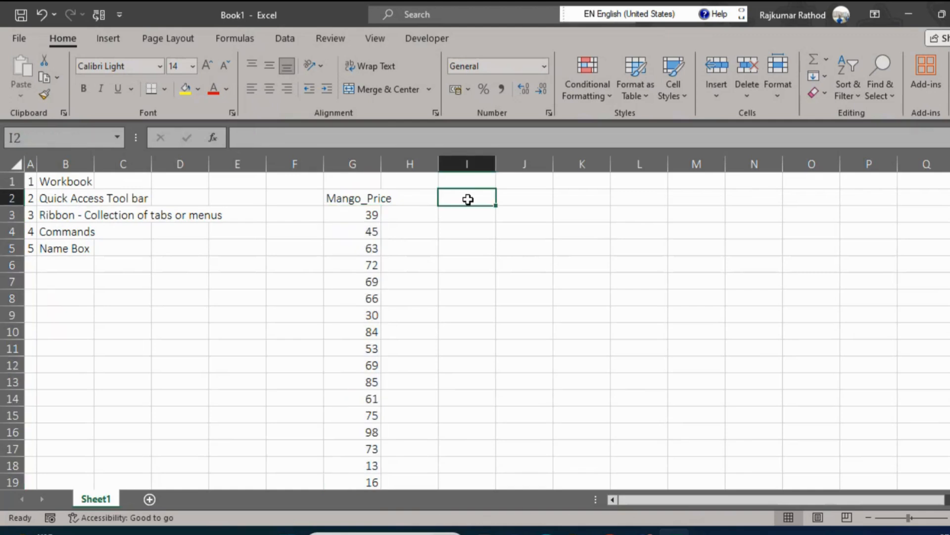
type("=sum")
key("Tab")
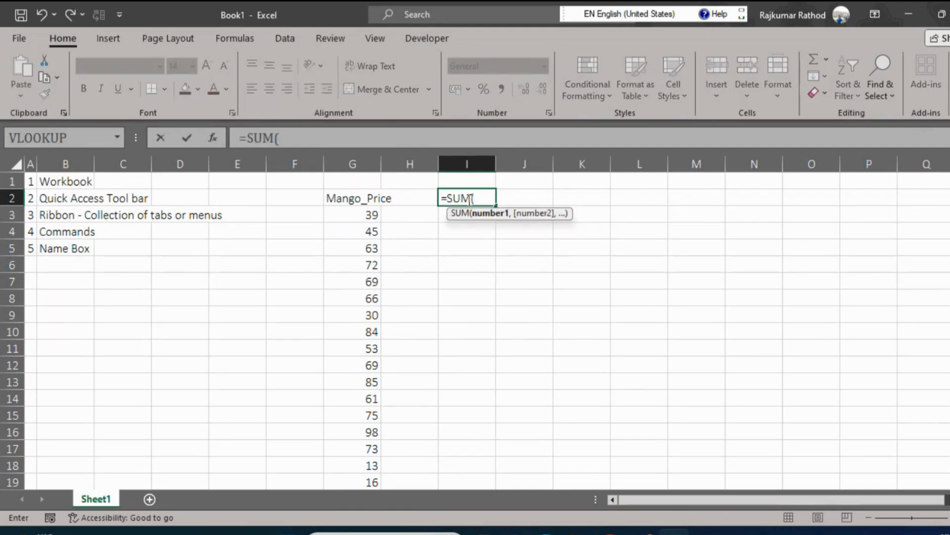
type("man")
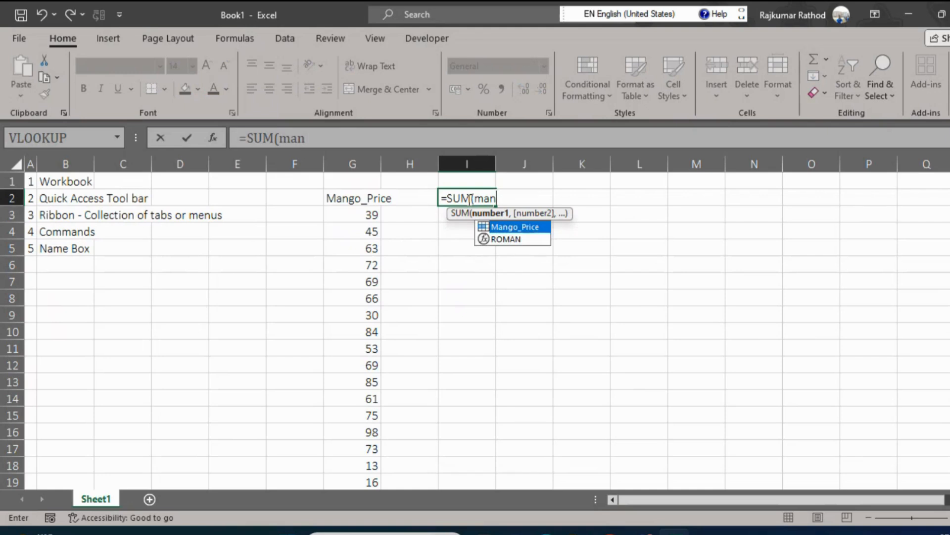
key("Tab")
type(")")
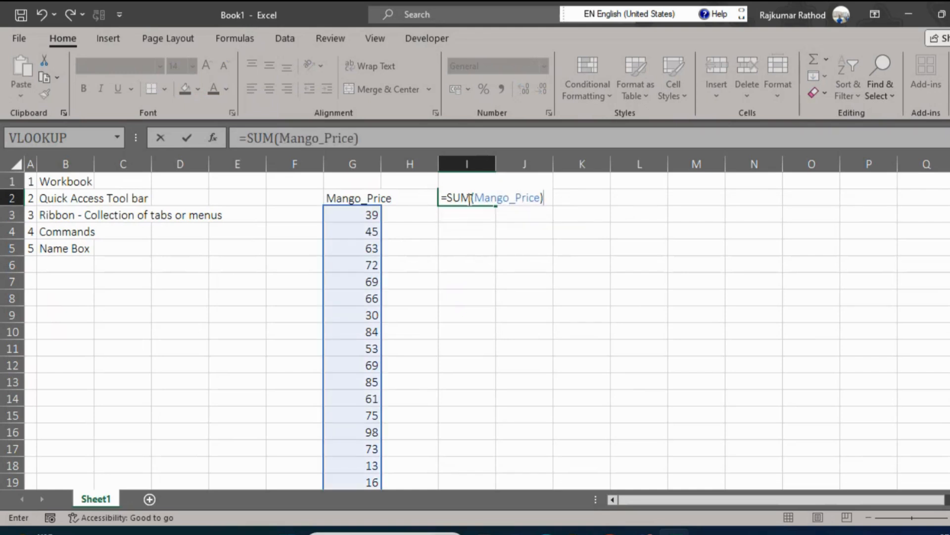
key("Return")
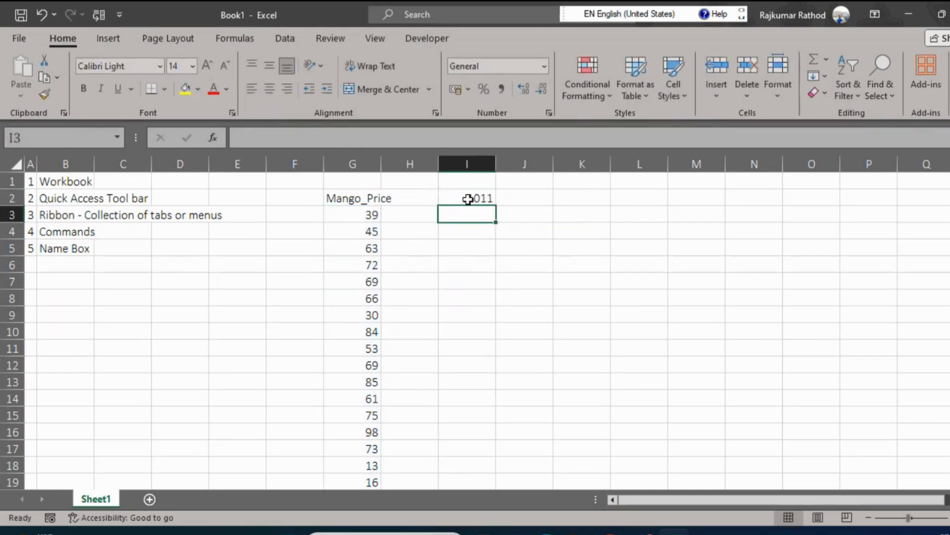
left_click(464, 198)
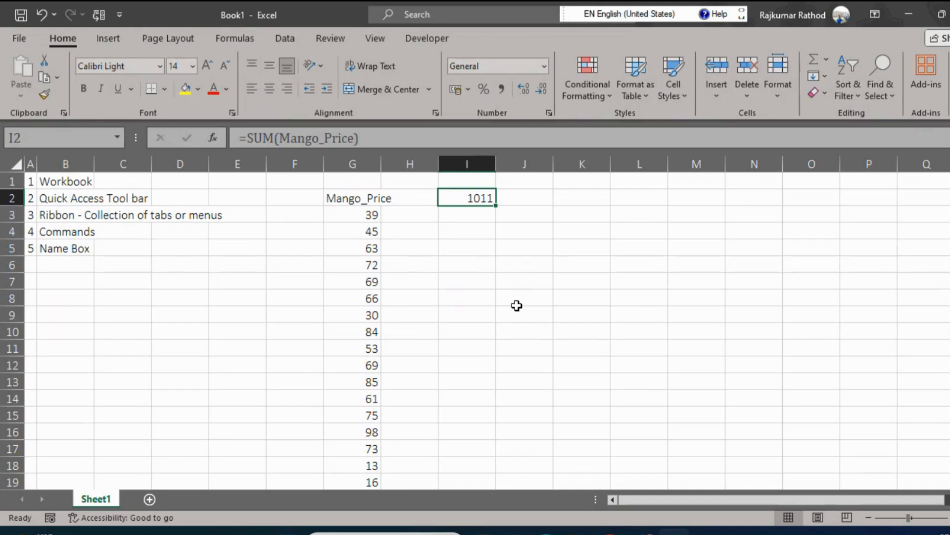
left_click(246, 37)
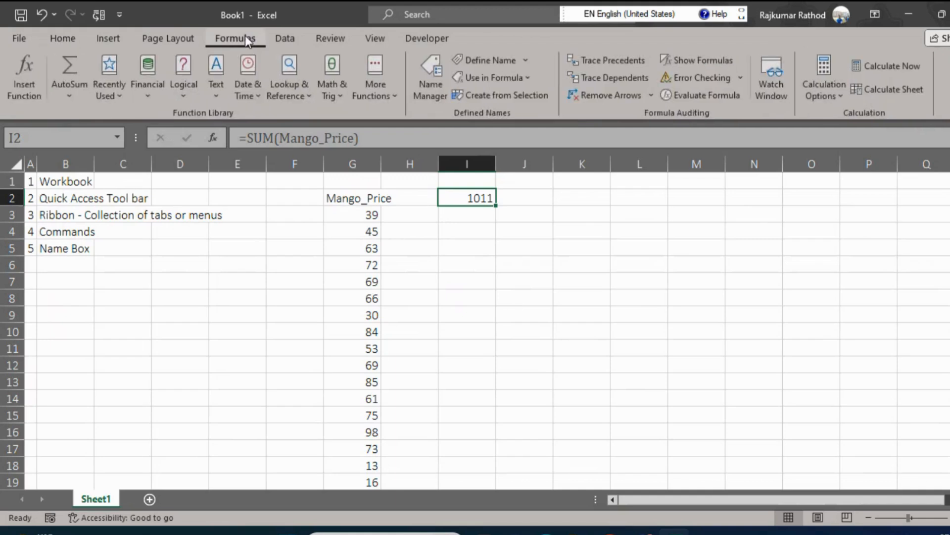
left_click(467, 220)
left_click_drag(480, 197, 63, 183)
left_click(314, 241)
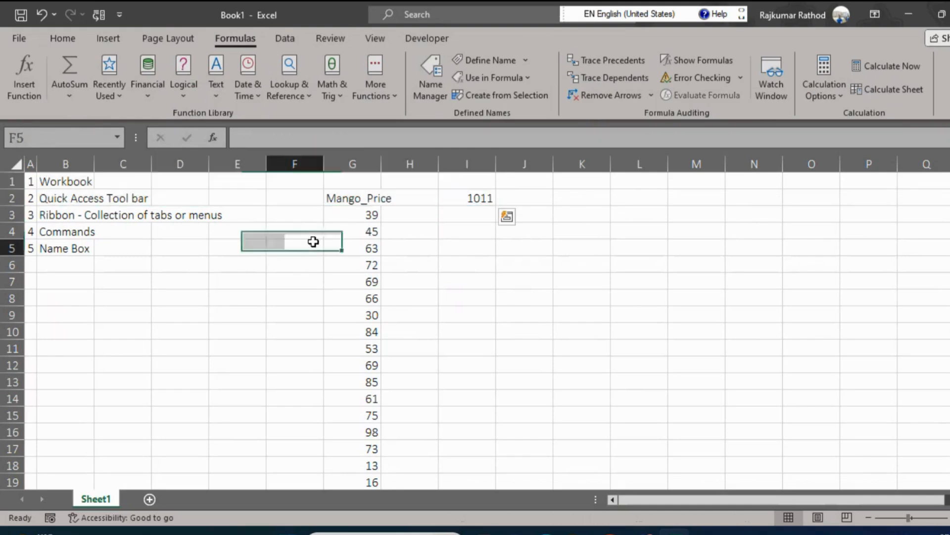
left_click(374, 203)
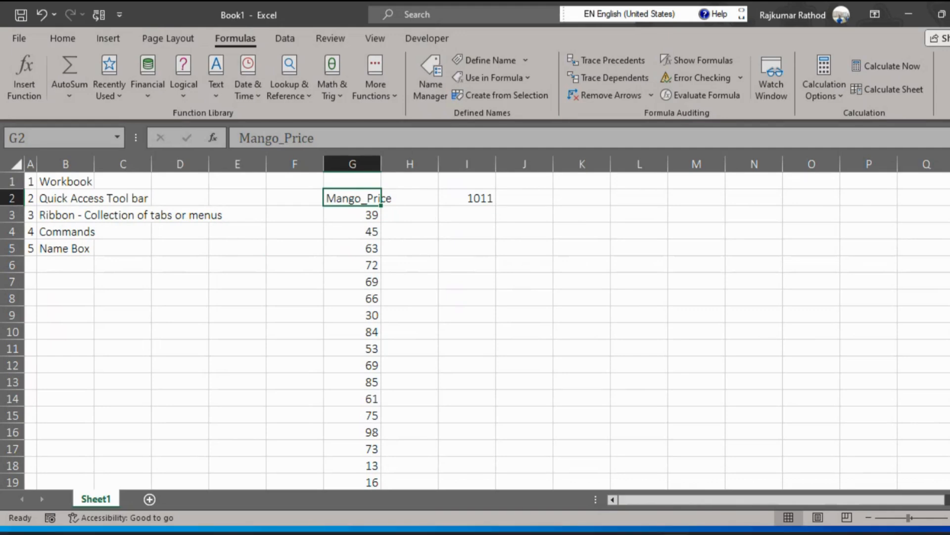
Switch to File Explorer and look through the workbooks in the Assessment folder inside Advance Excel Week End Batch.
left_click(578, 532)
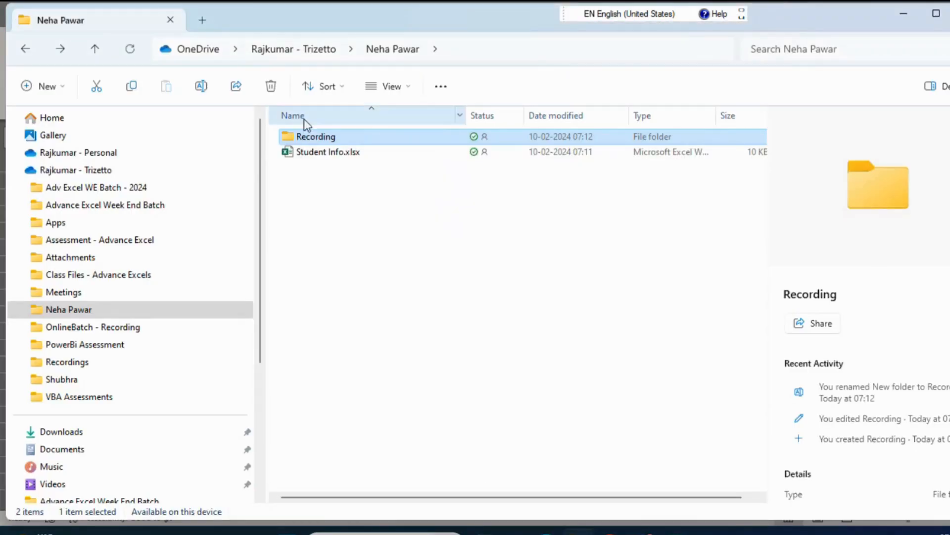
left_click(110, 205)
left_click(336, 474)
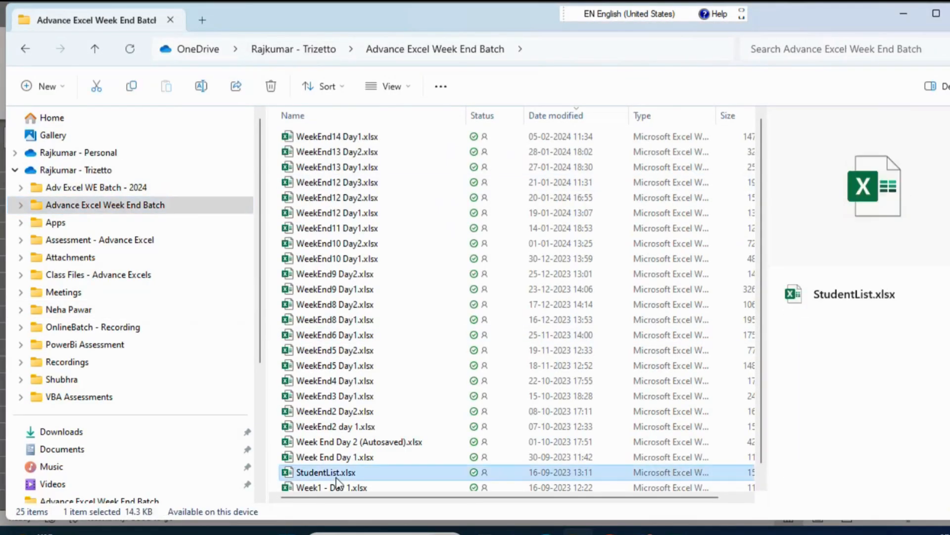
left_click(337, 486)
left_click(336, 481)
double_click(317, 482)
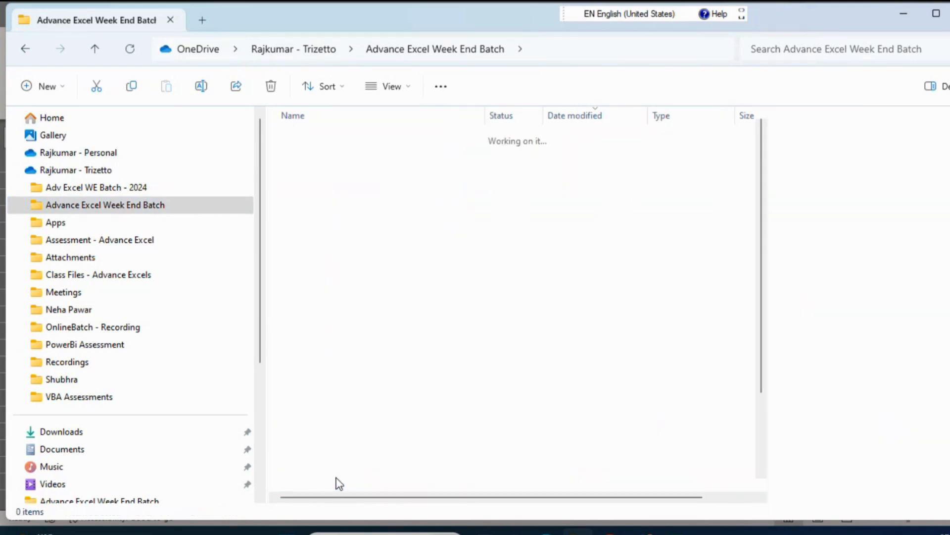
key("Down")
key("Down")
key("Down")
key("Down")
key("Down")
key("Down")
key("Down")
key("Down")
key("Down")
key("Down")
key("Down")
key("Down")
key("Down")
key("Down")
key("Down")
key("Down")
key("Down")
key("Down")
key("Down")
key("Down")
key("Down")
key("Down")
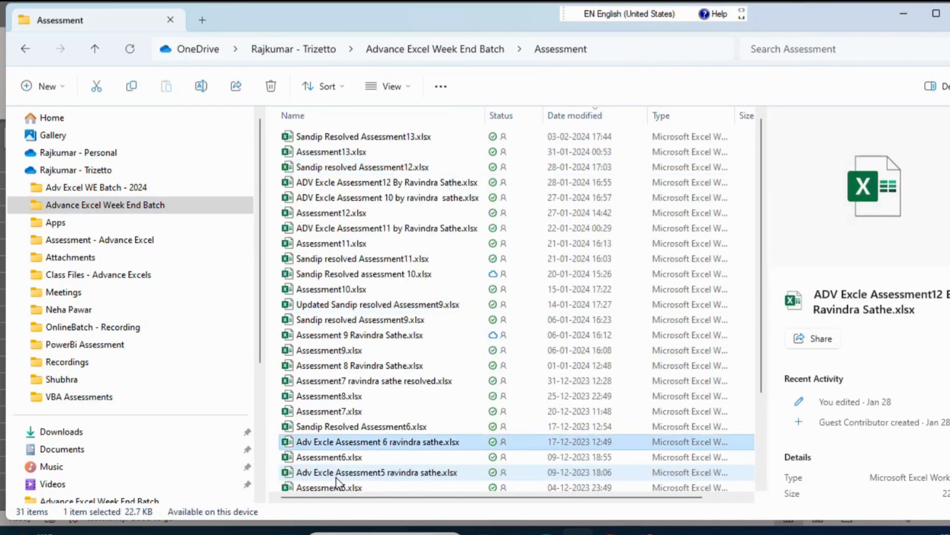
key("Up")
key("Up")
key("Up")
key("Up")
key("Up")
key("Up")
key("Up")
key("Up")
key("Up")
key("Up")
key("Up")
key("Up")
key("Up")
key("Up")
key("Up")
key("Up")
key("Up")
key("Up")
key("Up")
key("Up")
key("Up")
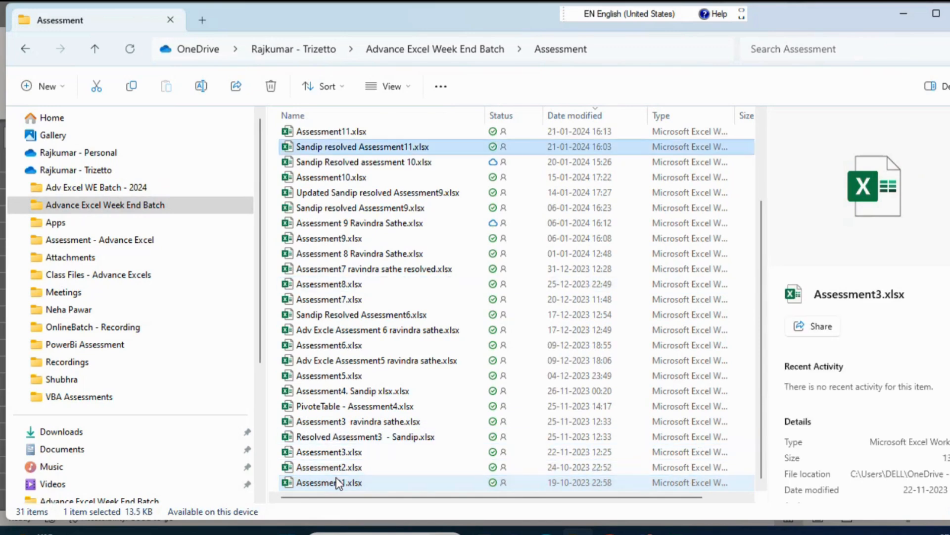
key("Down")
key("Down")
key("Down")
key("Down")
key("Down")
key("Down")
key("Down")
key("Down")
key("Down")
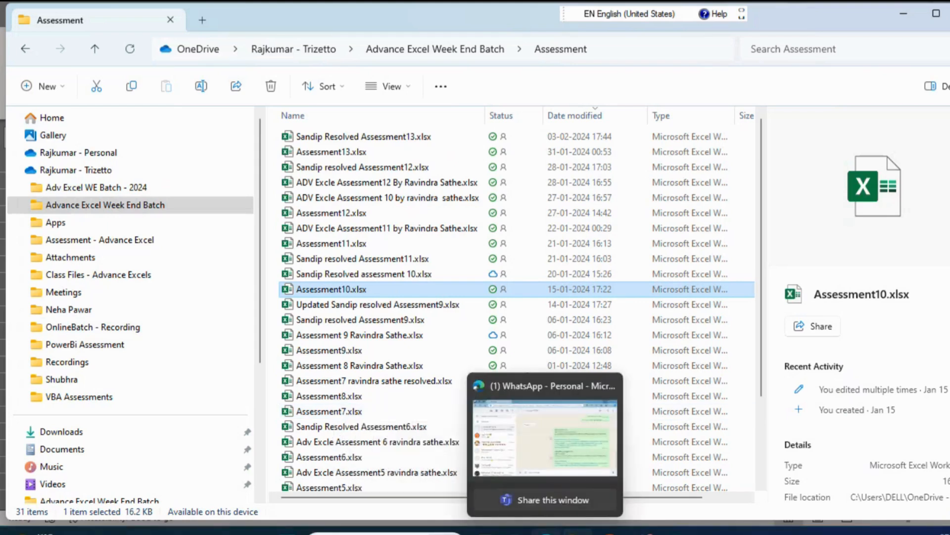
mouse_move(641, 533)
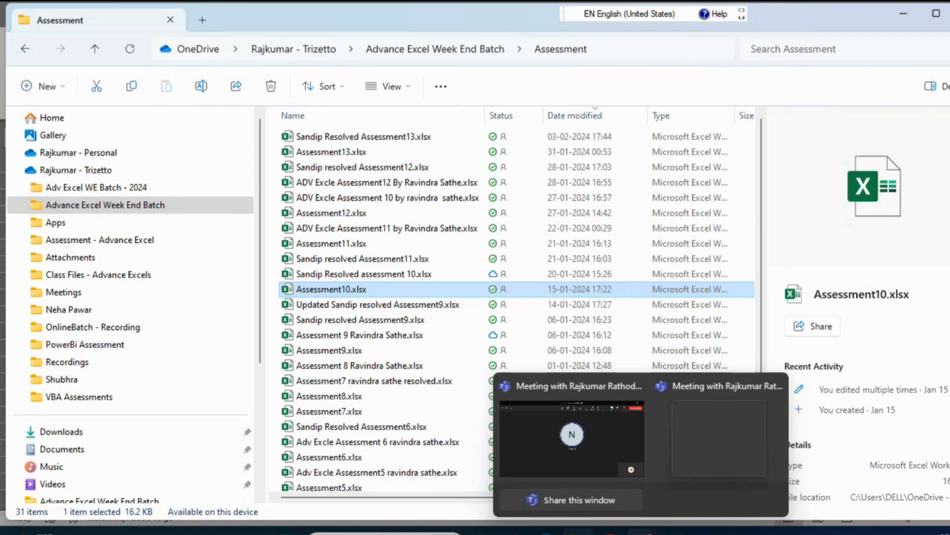
mouse_move(601, 447)
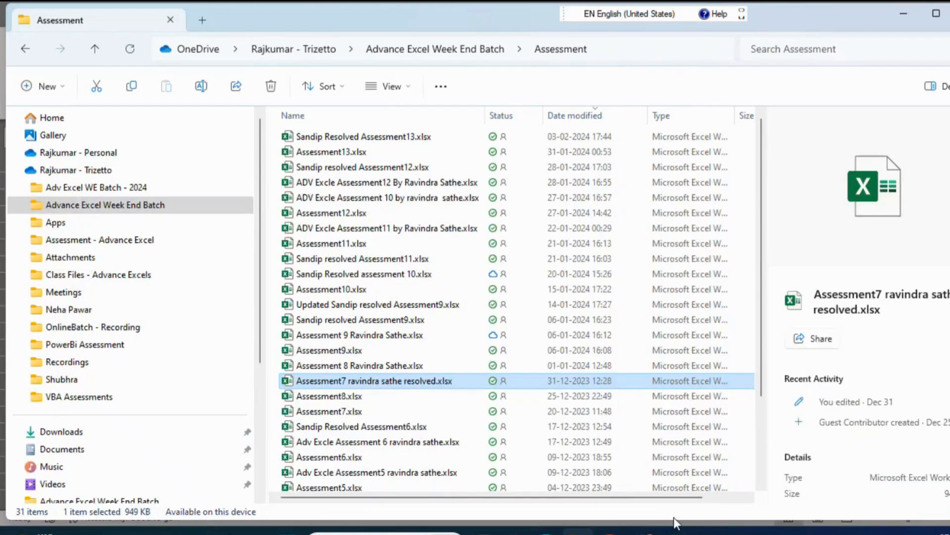
mouse_move(544, 531)
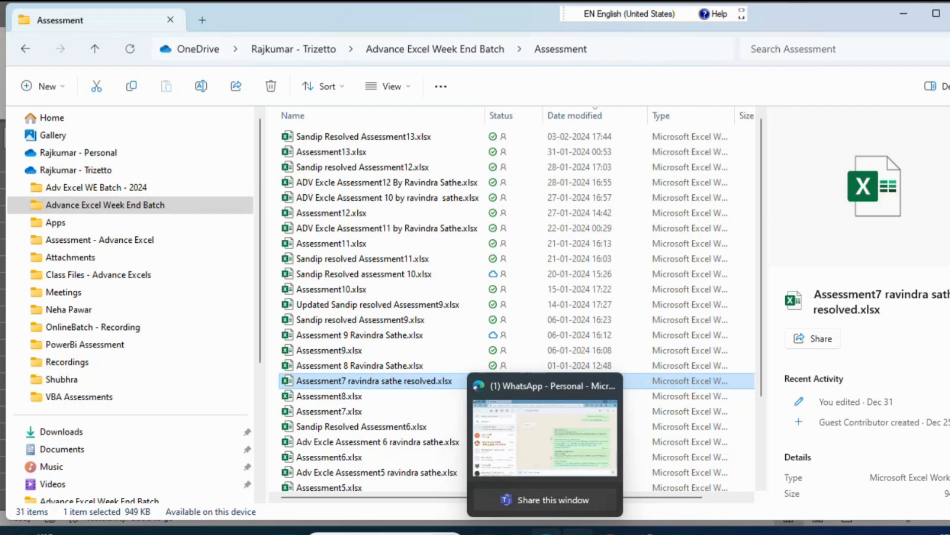
Switch back to Excel and add item 6, Formula Bar, to the list in row 6.
left_click(673, 532)
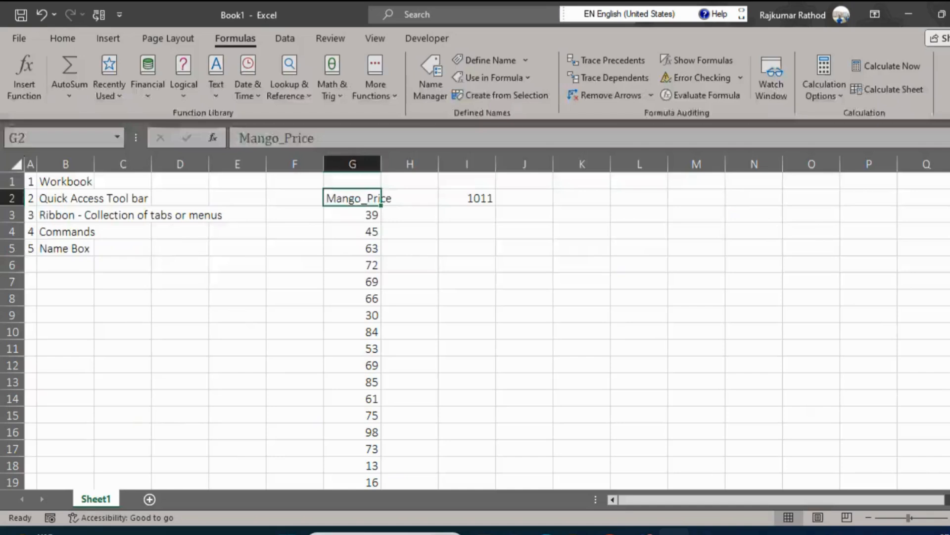
left_click(527, 324)
left_click(63, 246)
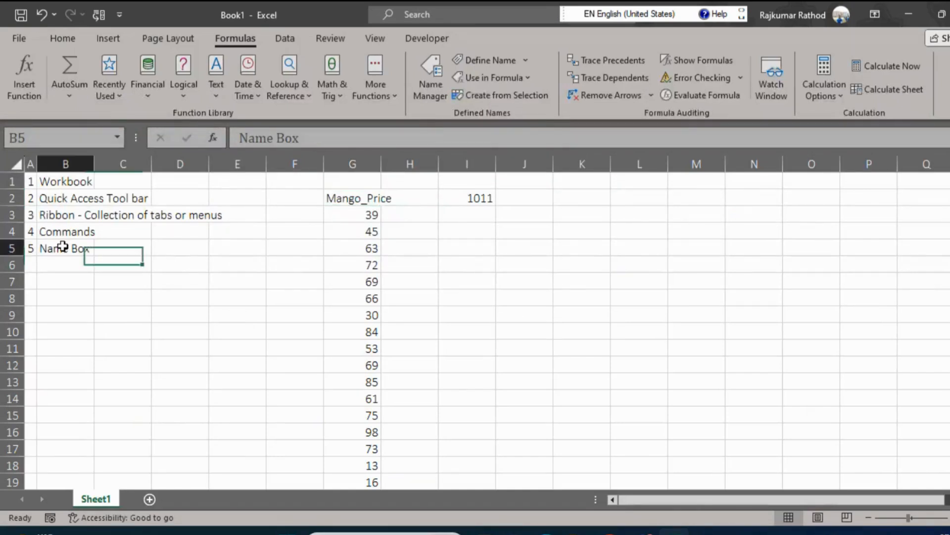
left_click(31, 260)
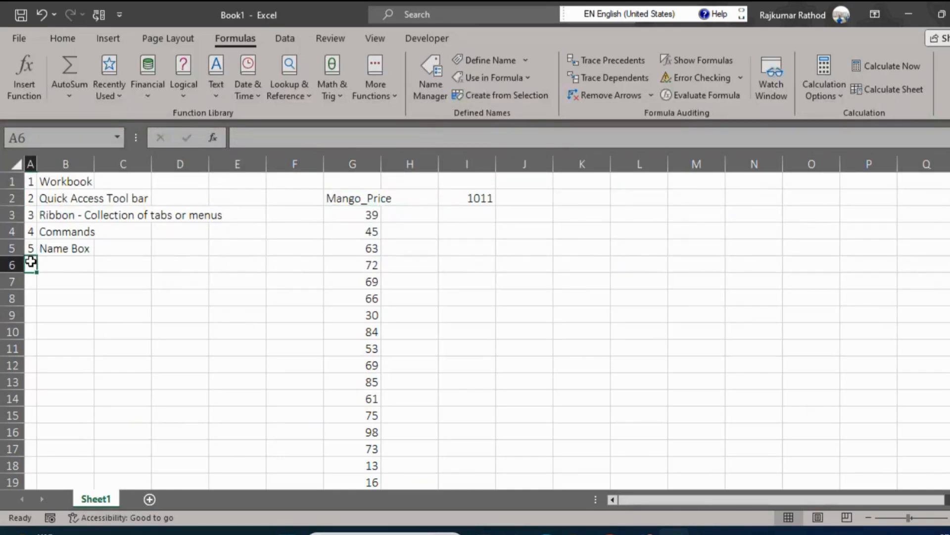
key("Right")
type("Formulas")
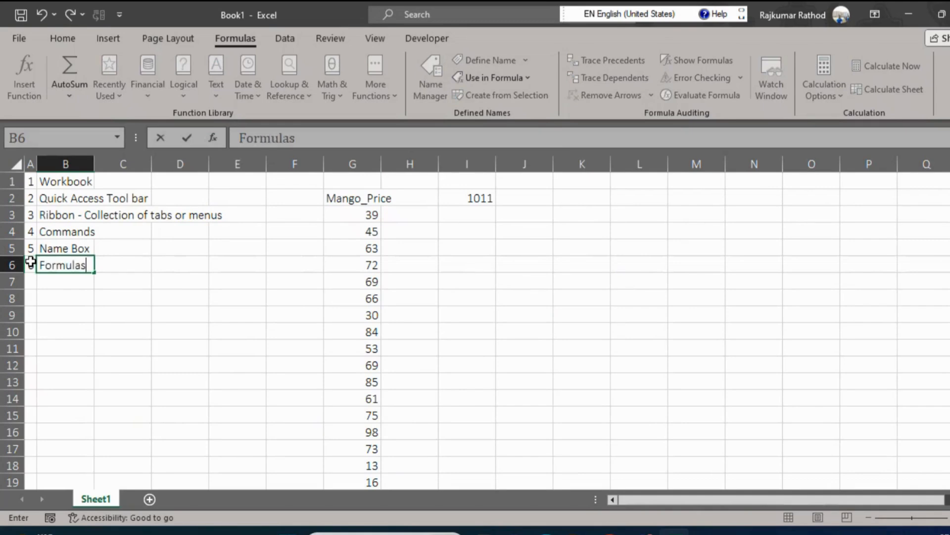
key("BackSpace")
type("Bar")
key("Return")
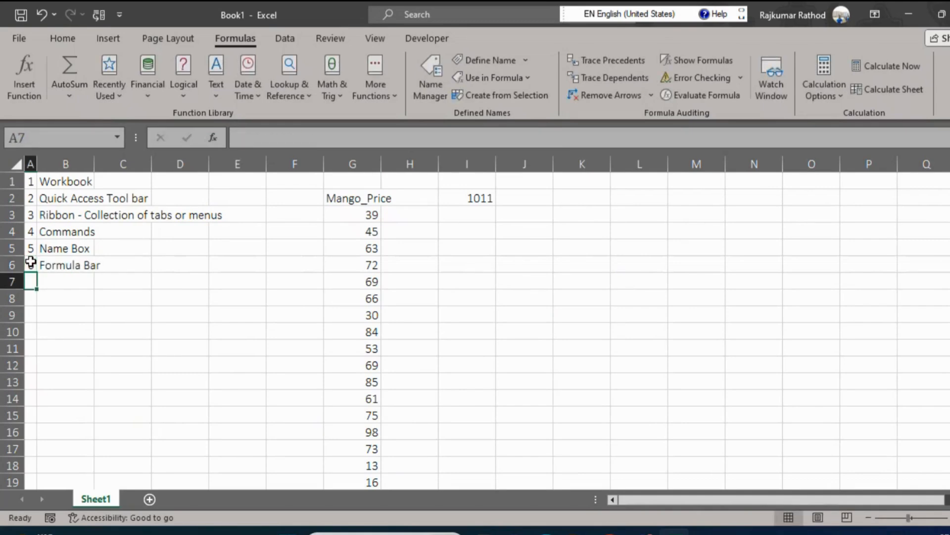
Change the formula in cell I2 to =SUM(Mango_Price*100) using the formula bar.
left_click(296, 138)
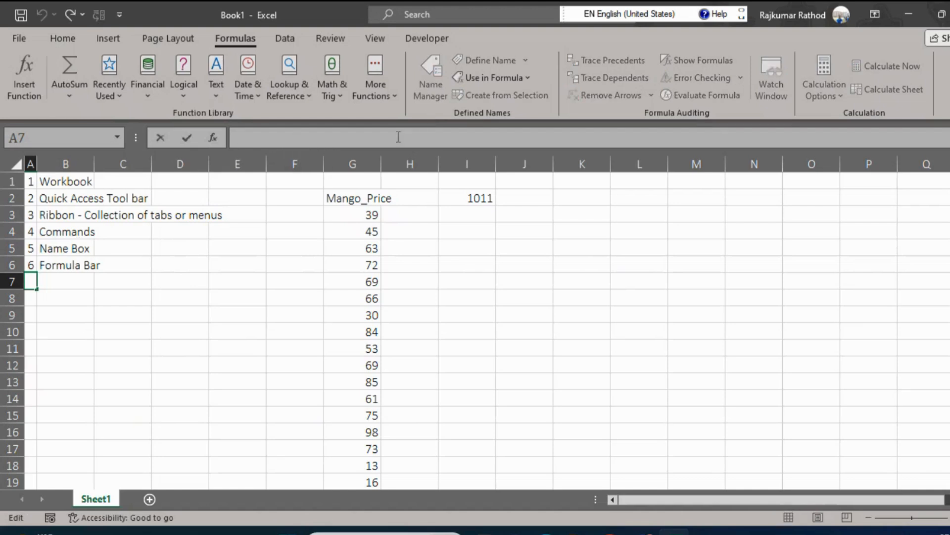
left_click(60, 267)
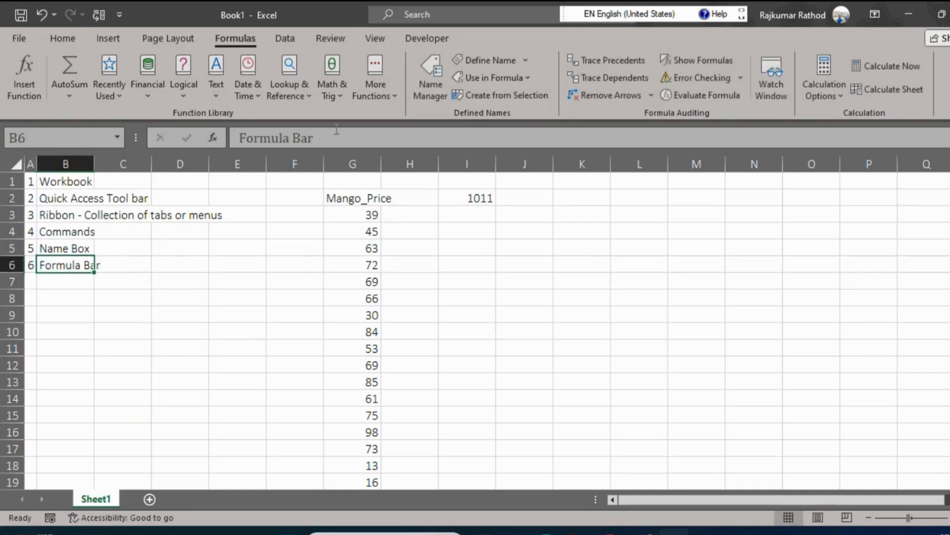
left_click(476, 198)
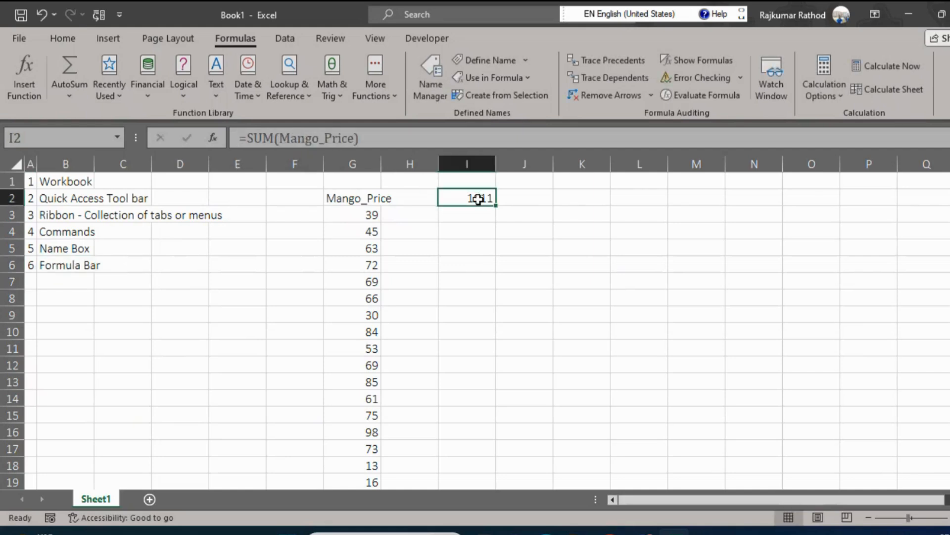
left_click(355, 135)
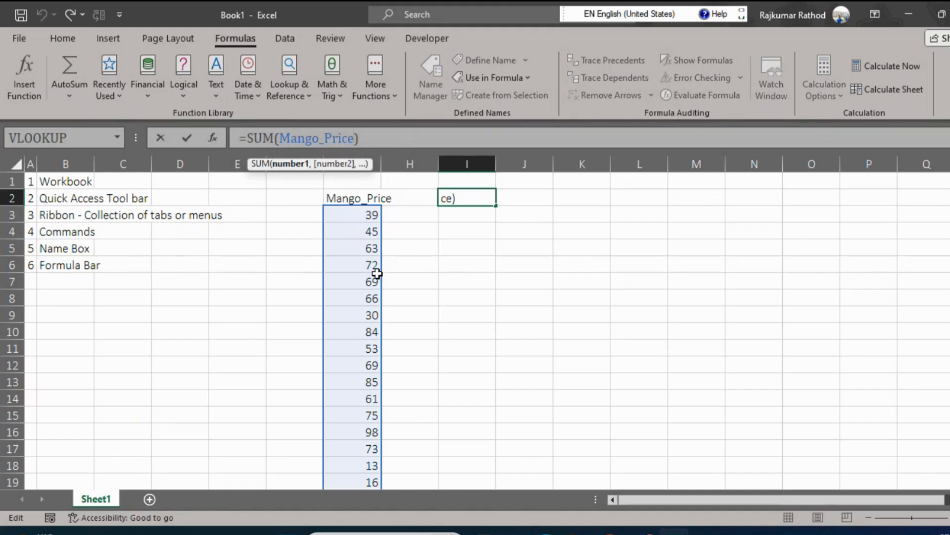
type("*100")
key("Return")
key("Up")
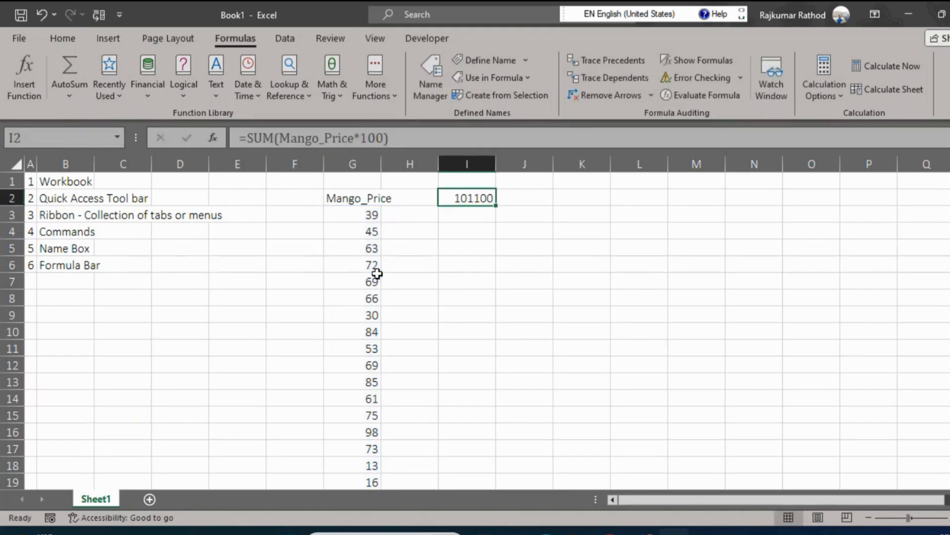
Remove the *100 multiplier from the formula in cell I2, restoring =SUM(Mango_Price), using the formula bar.
left_click(360, 134)
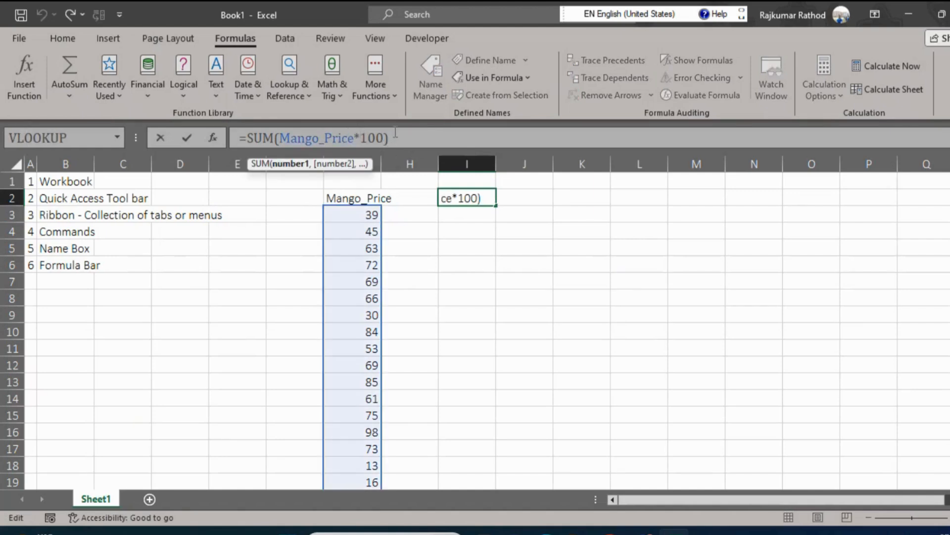
key("Delete")
key("Delete")
key("Delete")
key("BackSpace")
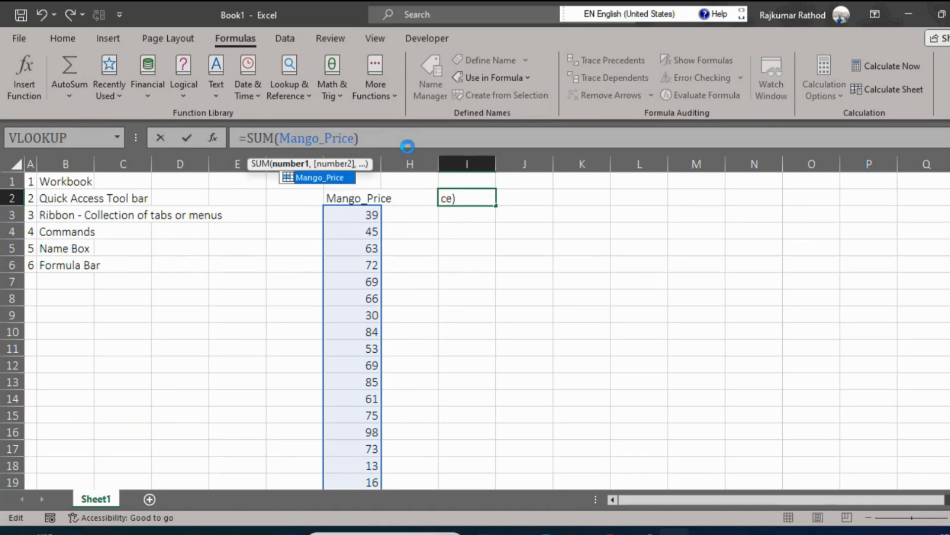
key("ctrl+Return")
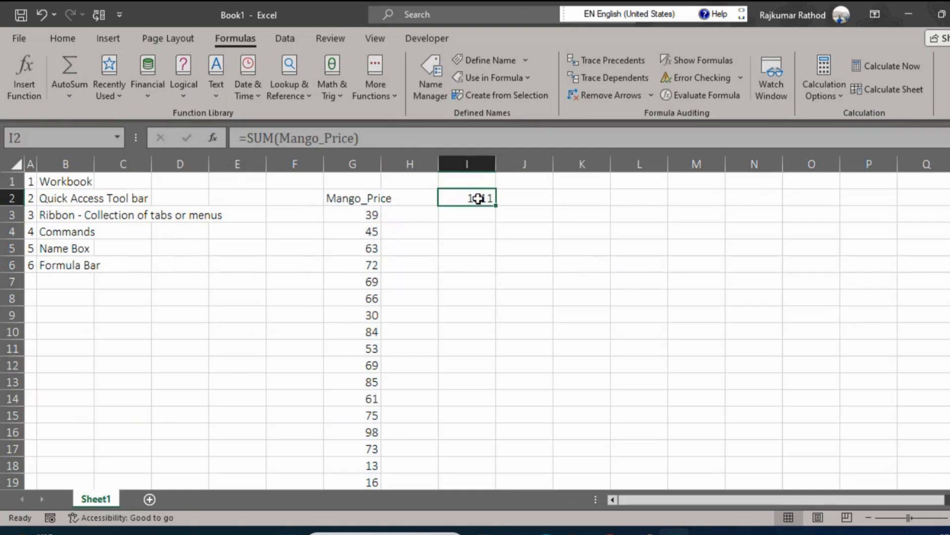
Open the formula in cell I2 for in-cell editing and close it again without changes.
double_click(478, 198)
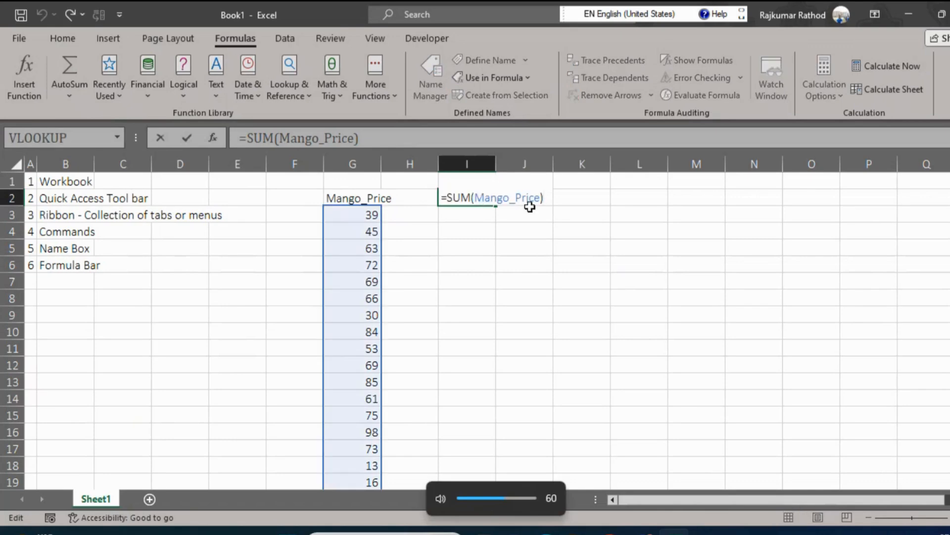
key("Left")
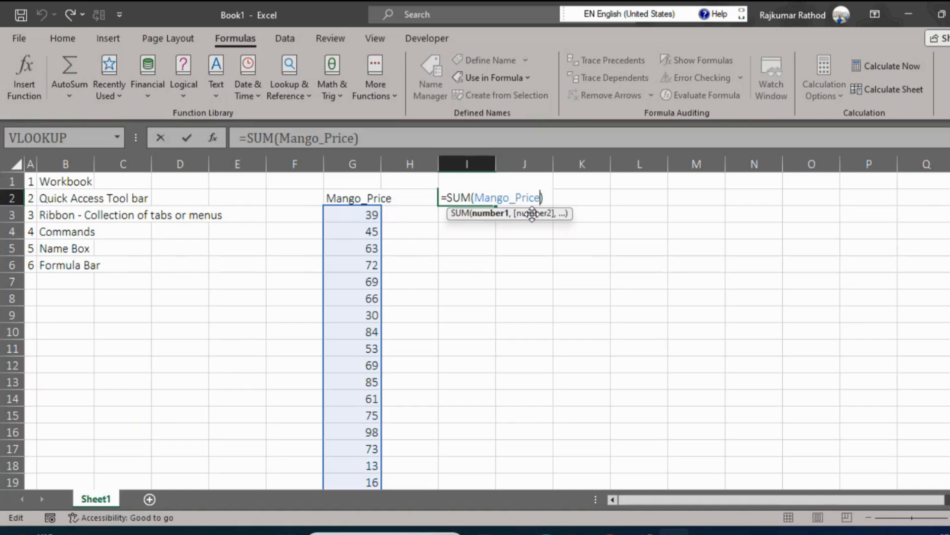
key("ctrl+Return")
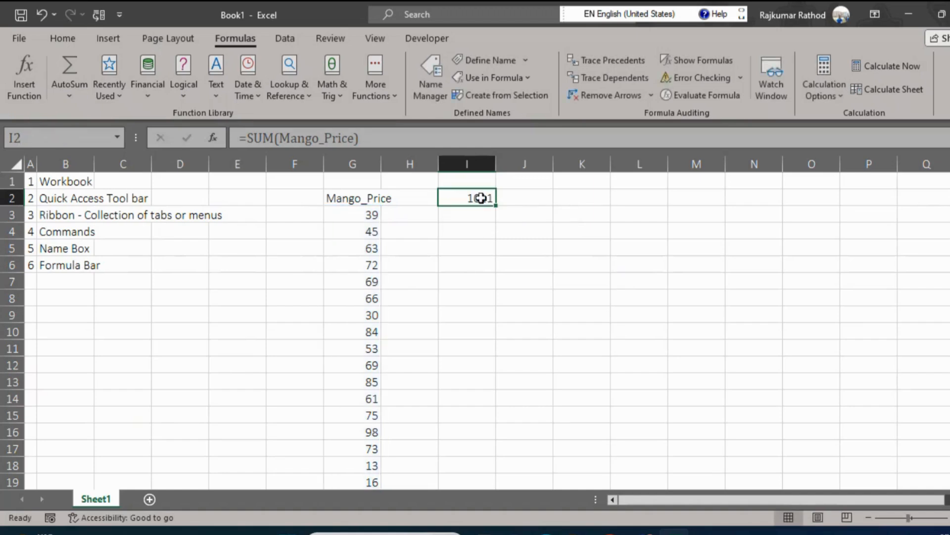
Extend the SUM formula in I2 with extra numeric arguments after Mango_Price, adding 50 in total, using the formula bar.
left_click(372, 138)
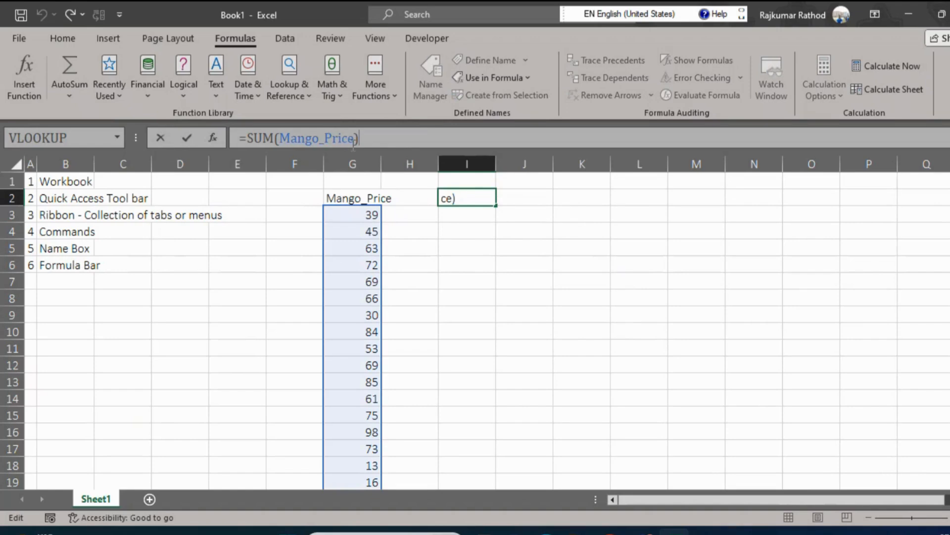
left_click(354, 139)
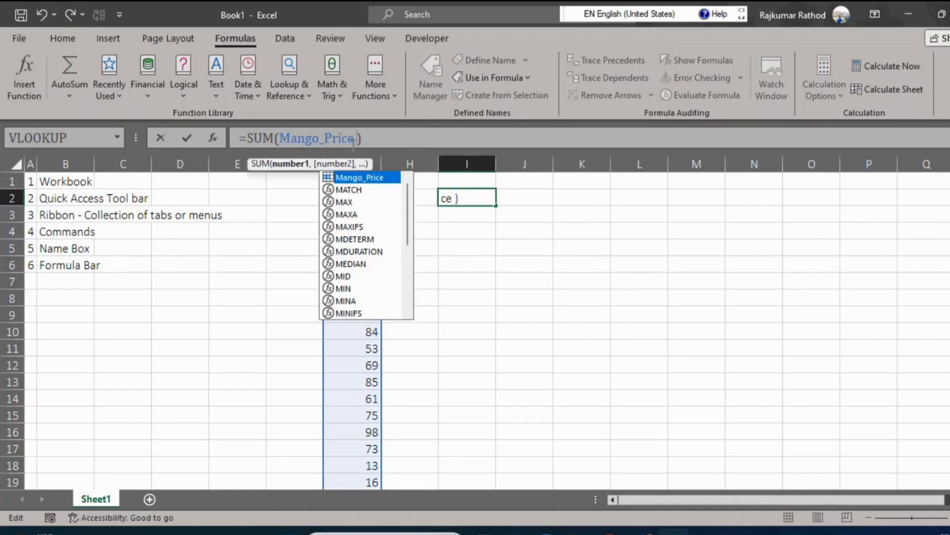
type(",")
type("40,1")
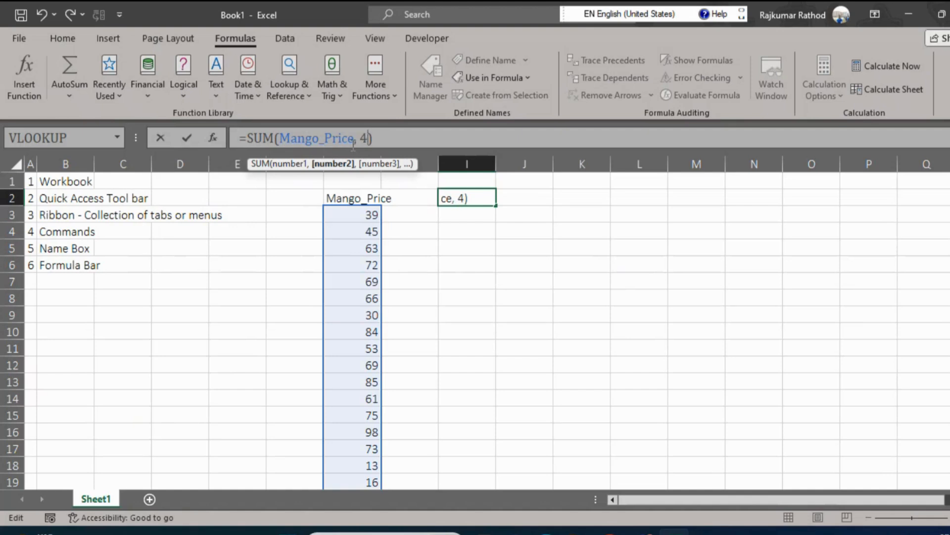
key("Return")
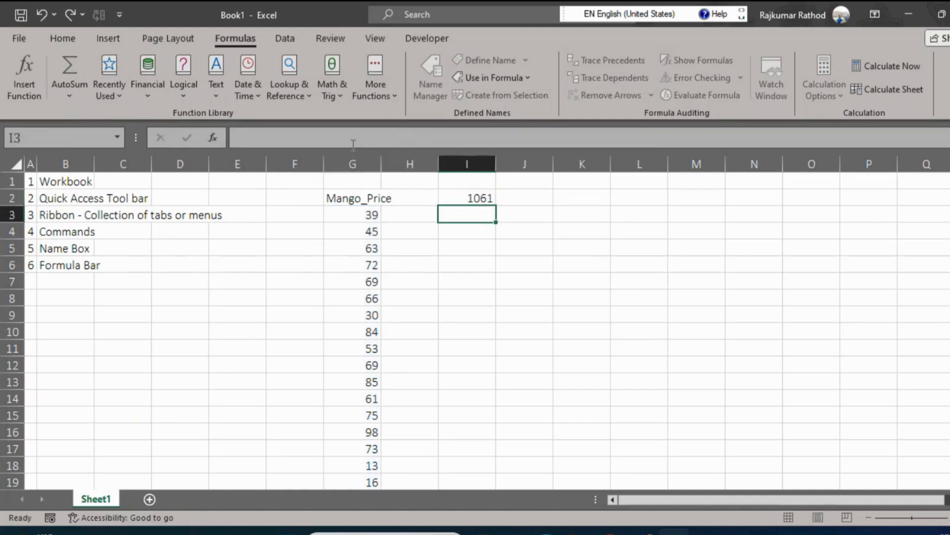
Add item 7, Cells, to the list in row 7.
key("Up")
key("Left")
key("Left")
key("Left")
key("Down")
key("Left")
key("Left")
key("Left")
key("Down")
key("Down")
key("Left")
key("Down")
key("Down")
key("Left")
type("7")
key("Right")
type("Cells")
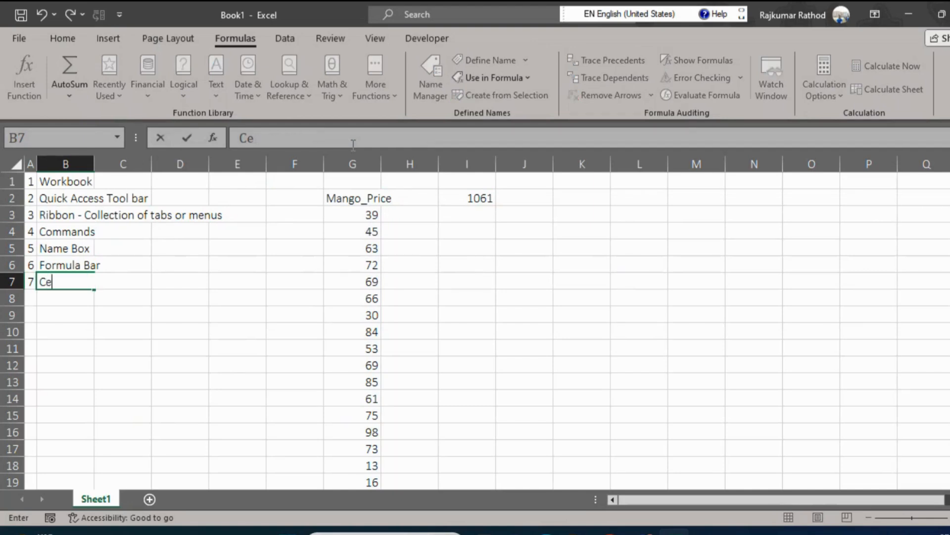
key("Return")
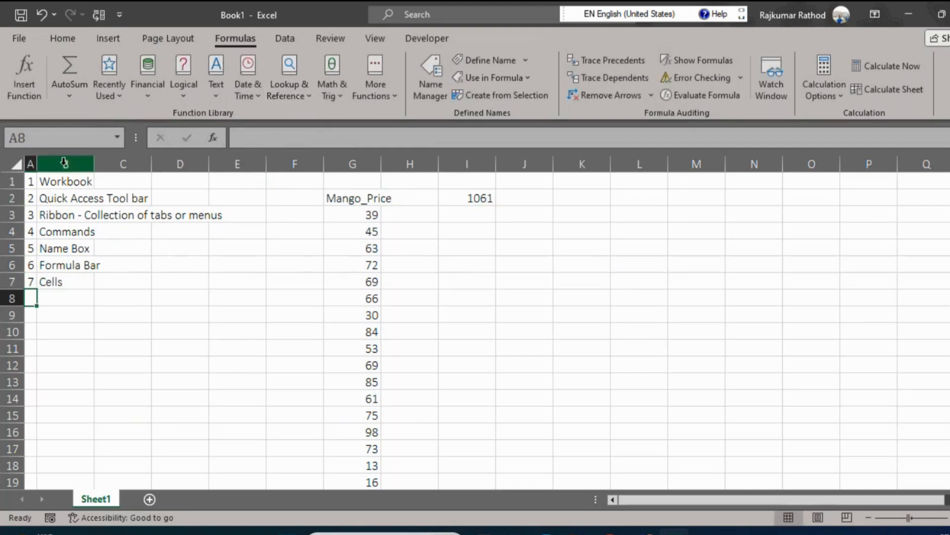
Select various single cells across the empty part of the sheet, such as K7, J8 and M8, to examine individual cells.
left_click(570, 235)
left_click(577, 310)
left_click(604, 250)
left_click(563, 282)
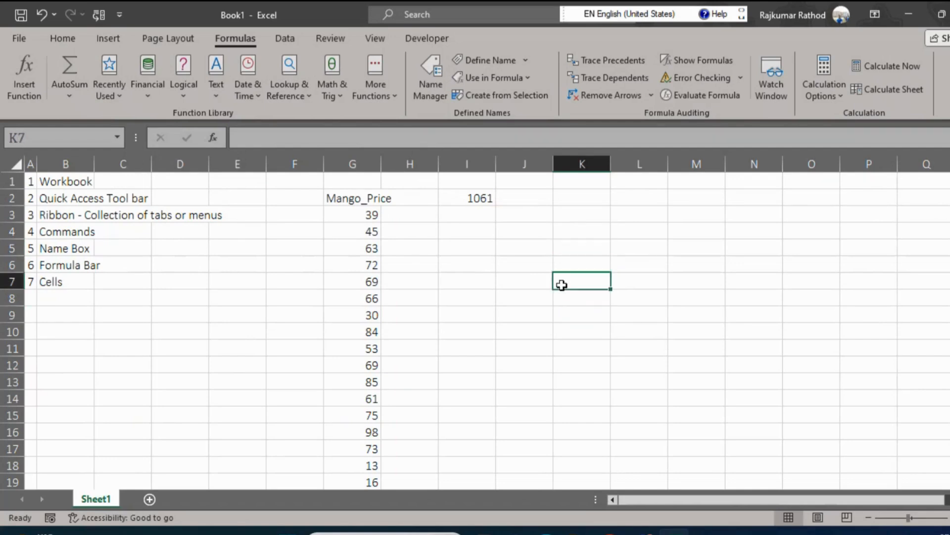
left_click(593, 262)
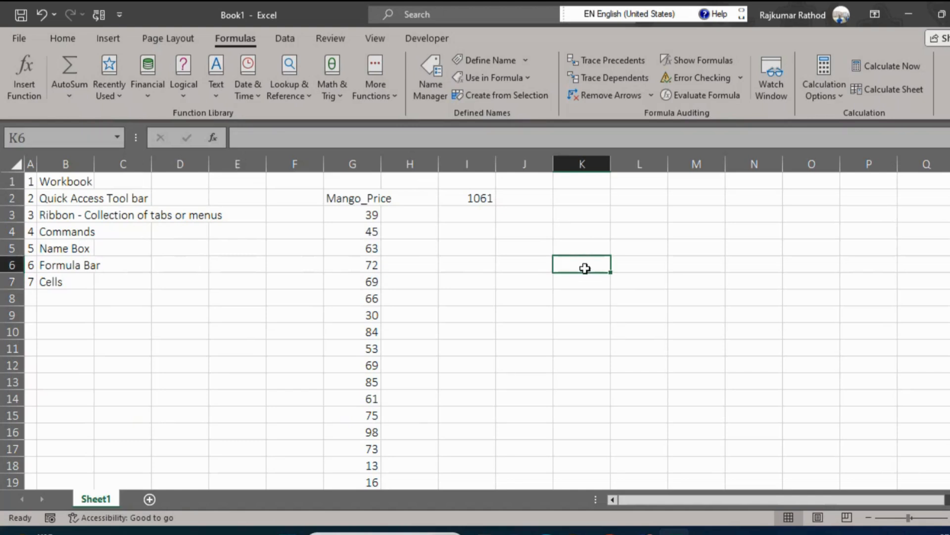
left_click(569, 302)
left_click(499, 304)
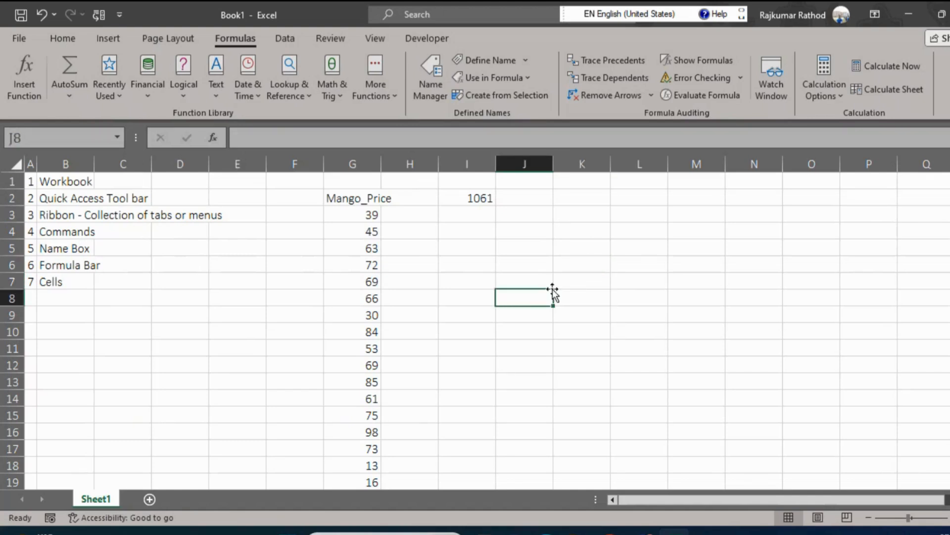
left_click(604, 286)
left_click(683, 269)
left_click(677, 304)
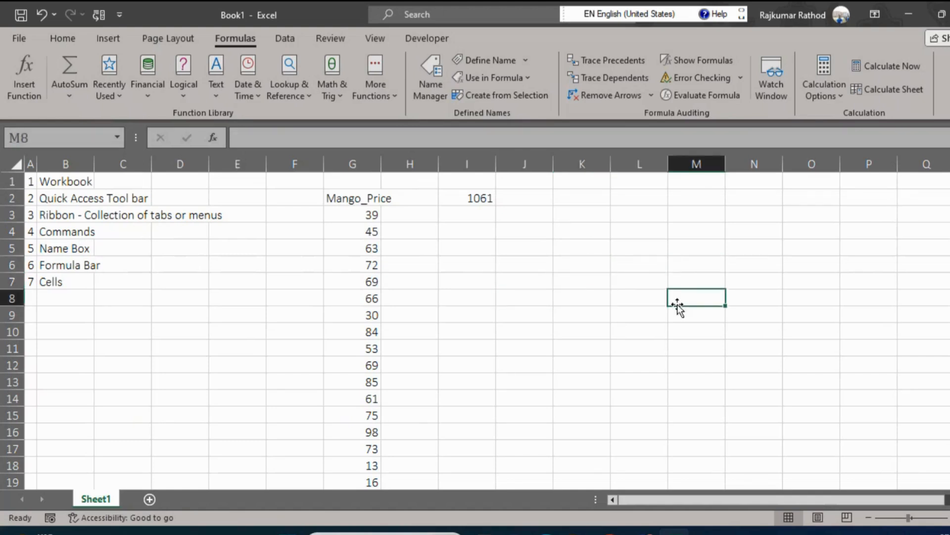
left_click(583, 304)
left_click(499, 276)
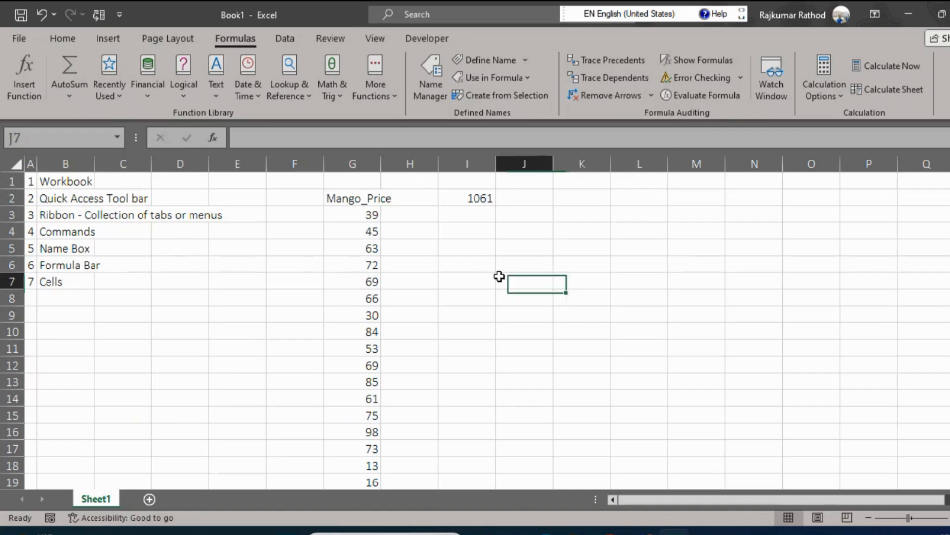
left_click(550, 264)
left_click(640, 246)
left_click(711, 295)
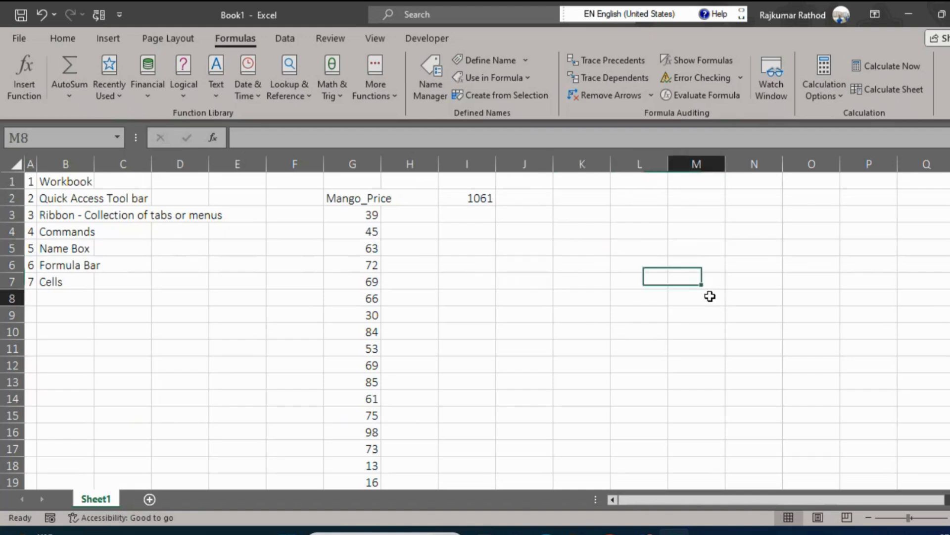
left_click(597, 328)
left_click(538, 304)
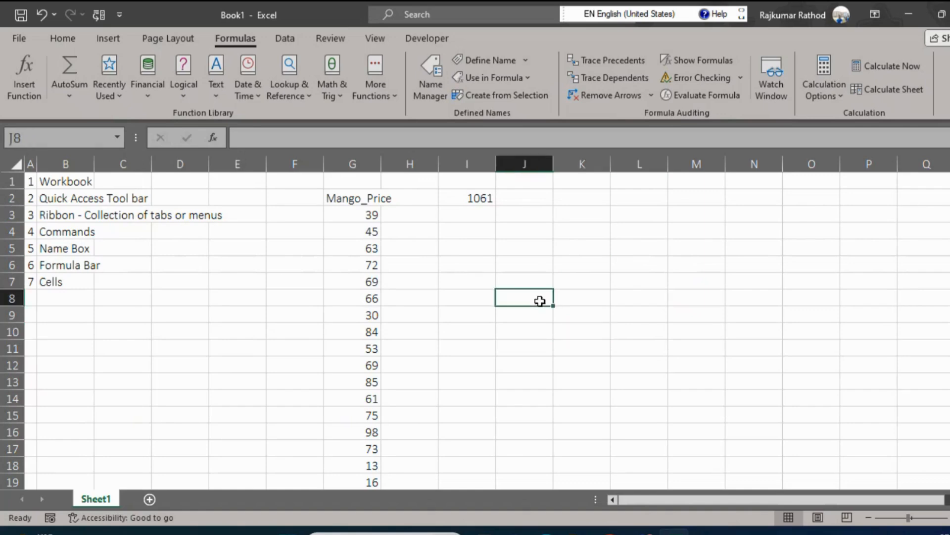
left_click(592, 281)
left_click(528, 281)
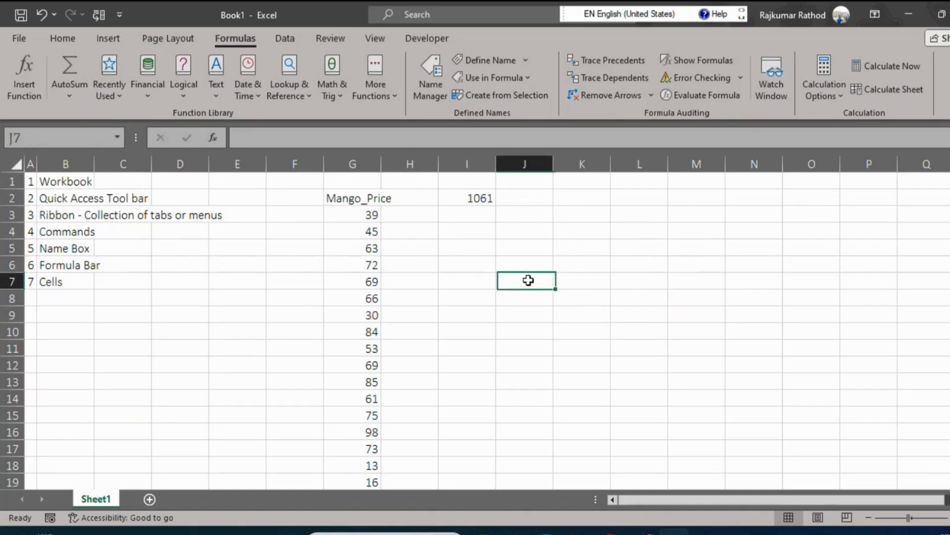
left_click(549, 335)
left_click(250, 343)
left_click(89, 310)
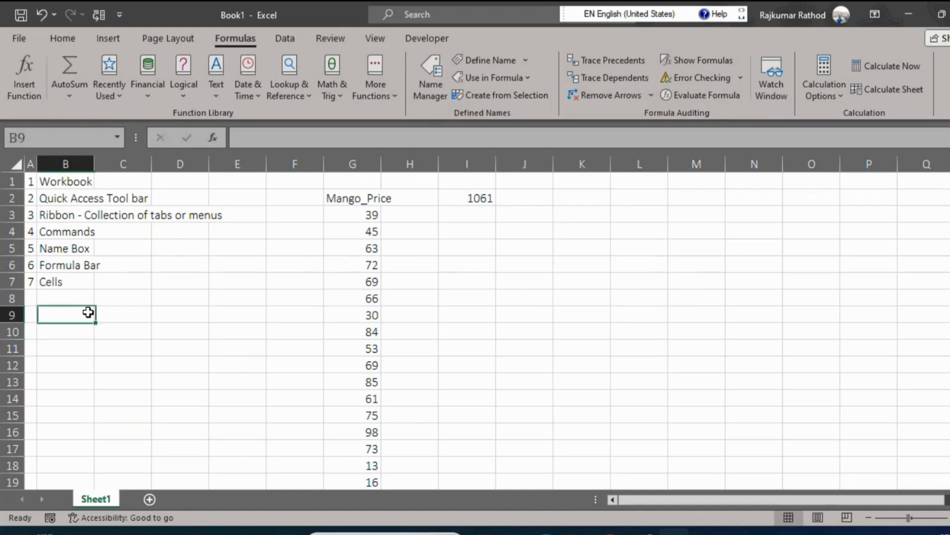
Select further single cells, such as J9 and L8, and check the address of each in the Name Box.
left_click(576, 310)
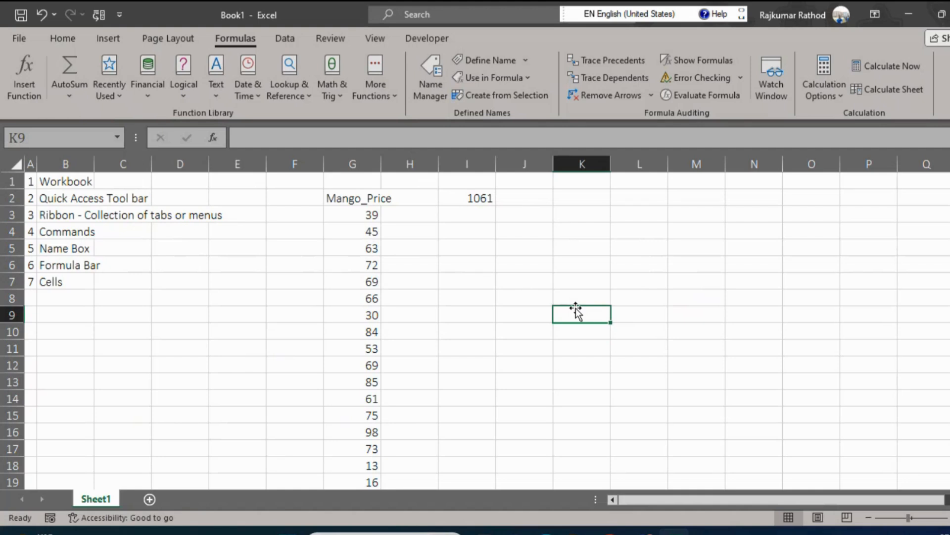
left_click(490, 251)
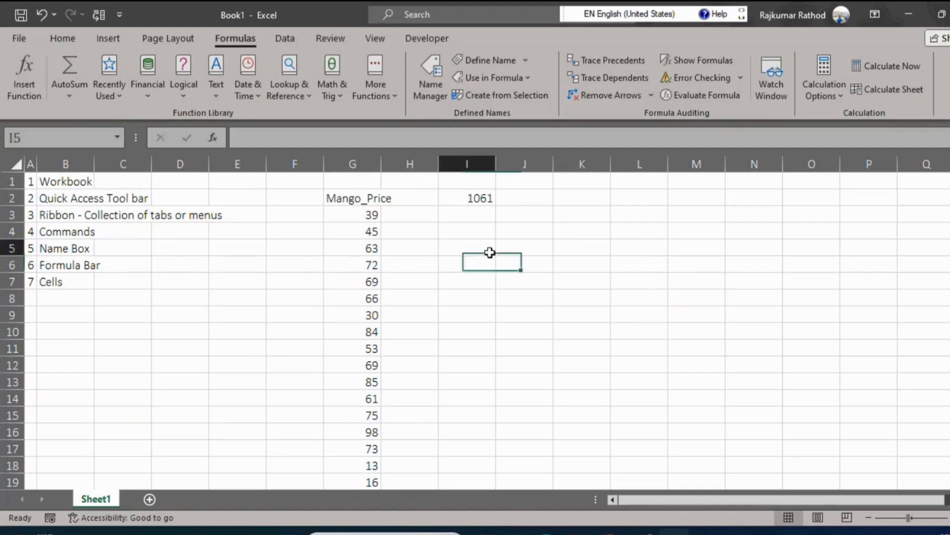
left_click(596, 276)
left_click(501, 252)
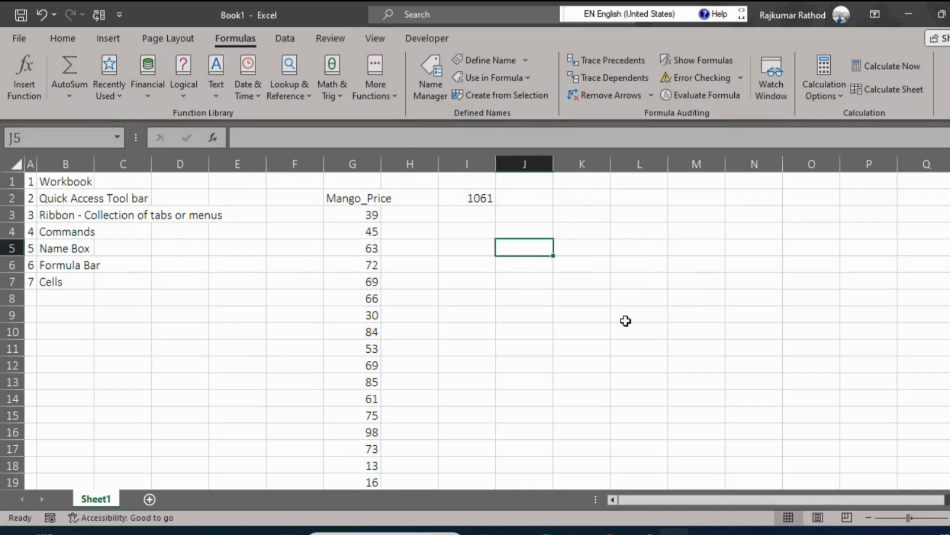
left_click(532, 313)
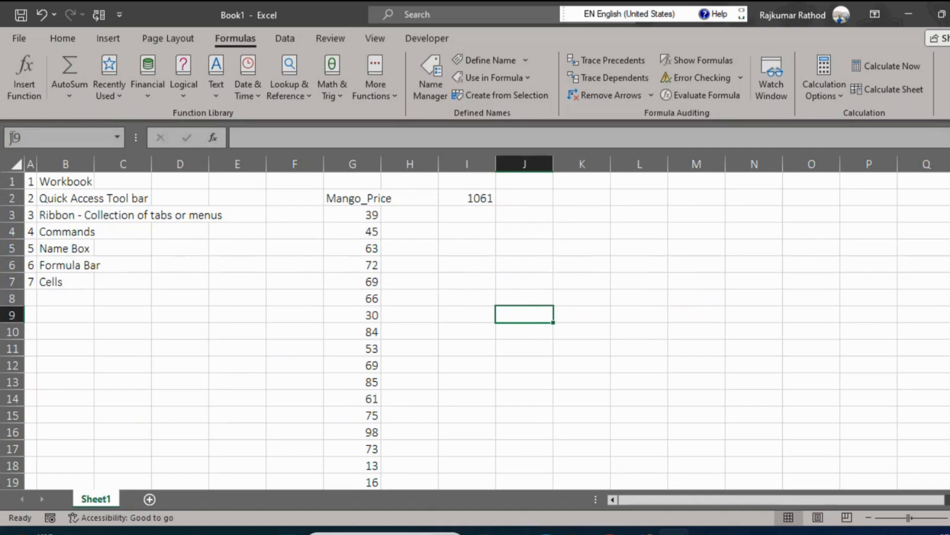
left_click(654, 296)
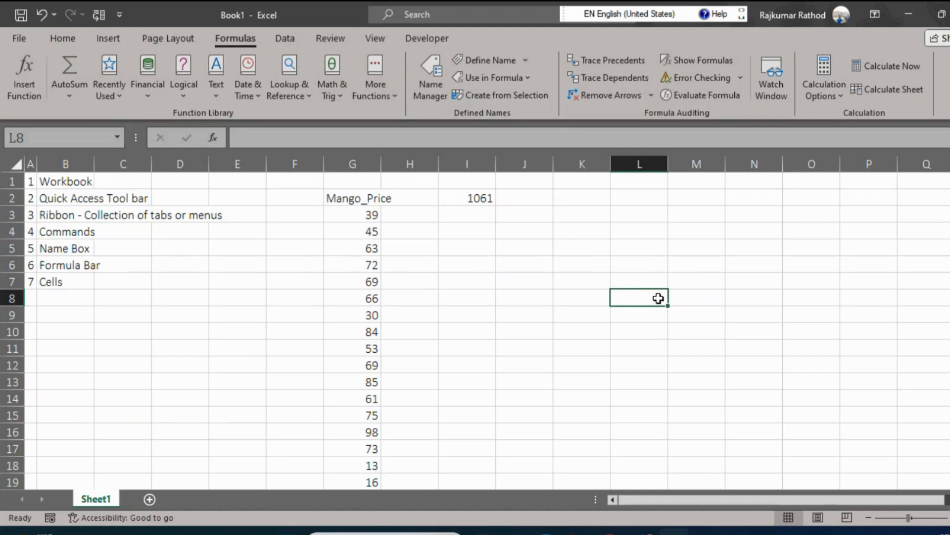
left_click(613, 341)
left_click_drag(527, 302, 584, 301)
left_click(538, 333)
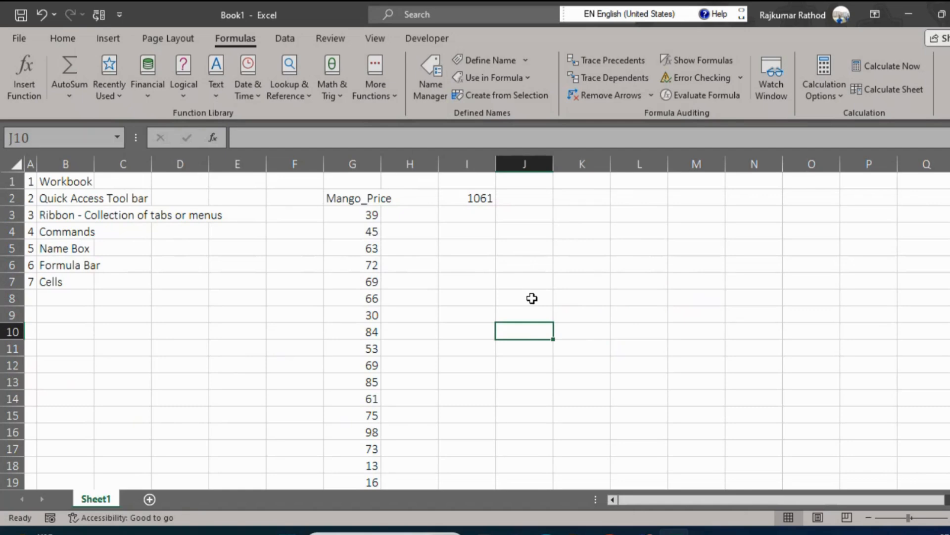
Add item 8, Range, to the list in row 8.
left_click(119, 325)
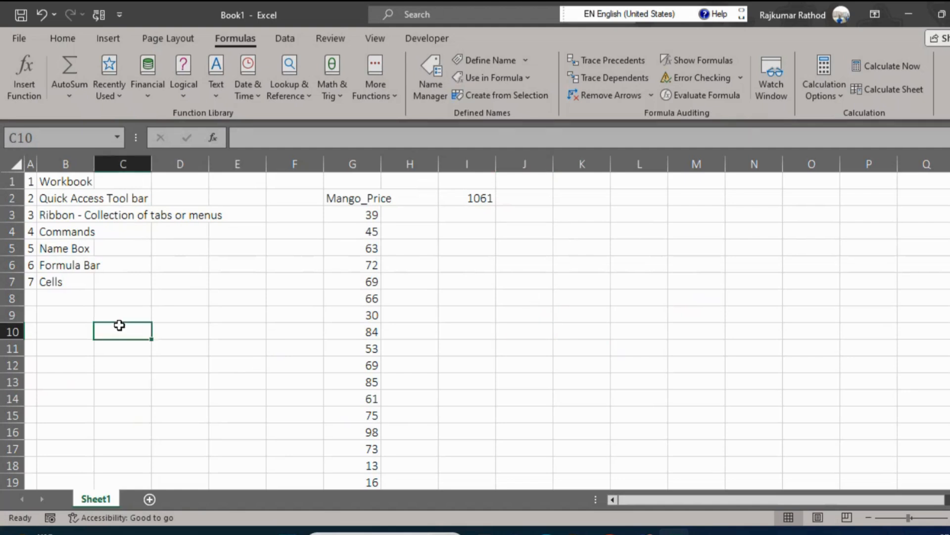
key("Up")
key("Up")
key("Up")
key("Up")
key("Up")
key("Up")
key("Up")
key("Left")
key("Up")
key("Down")
key("Down")
key("Down")
key("Down")
key("Down")
key("Left")
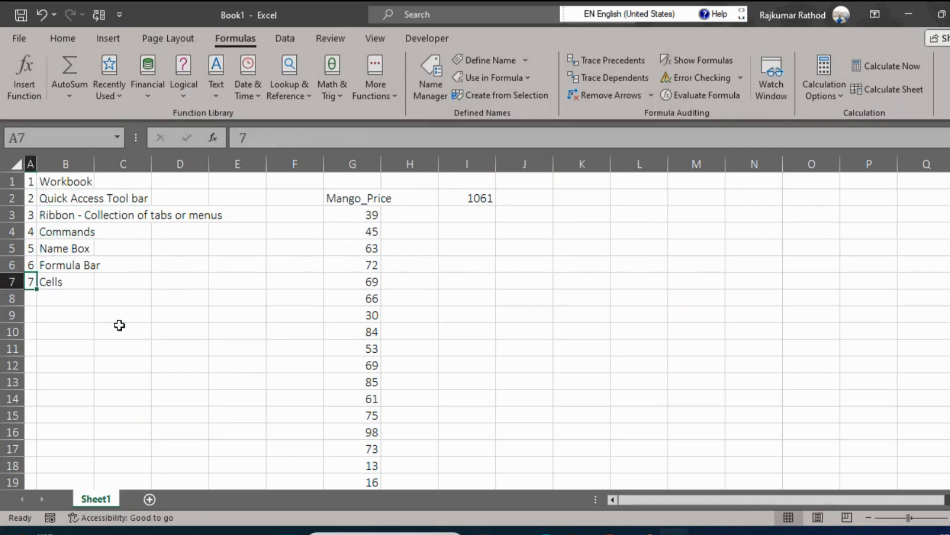
key("Down")
key("Right")
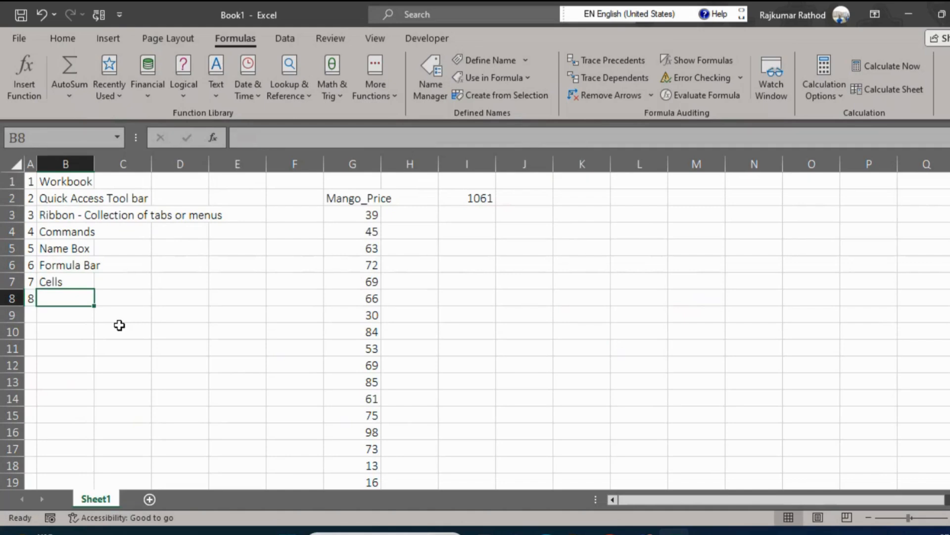
type("Range")
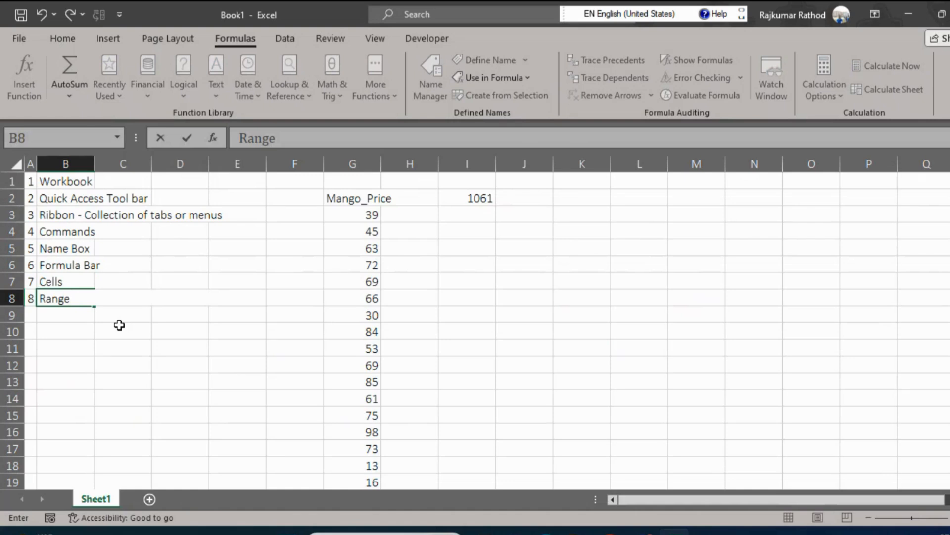
key("Return")
Select the empty block J9:N13 to examine a range of five rows by five columns.
key("Right")
key("Right")
key("Right")
key("Right")
key("Right")
key("Right")
key("Right")
key("Right")
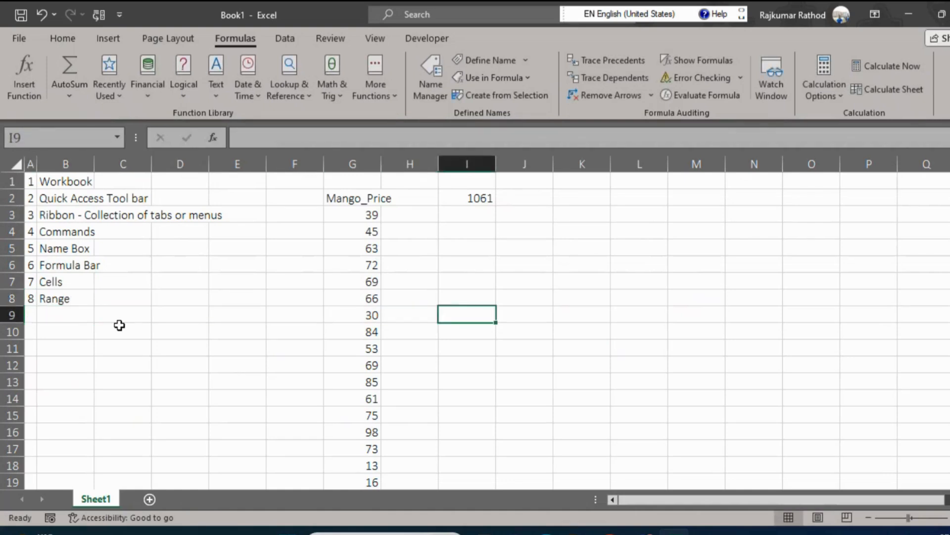
key("Right")
key("shift+Right")
key("shift+Right")
key("shift+Right")
key("shift+Right")
key("shift+Down")
key("shift+Down")
key("shift+Down")
key("shift+Down")
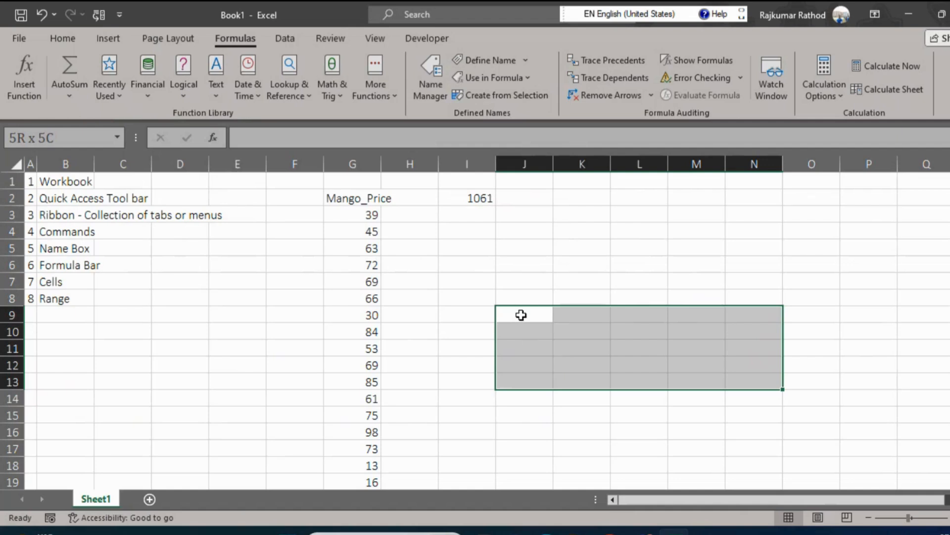
Add Active cell as the next entry of the list in row 9.
left_click(29, 315)
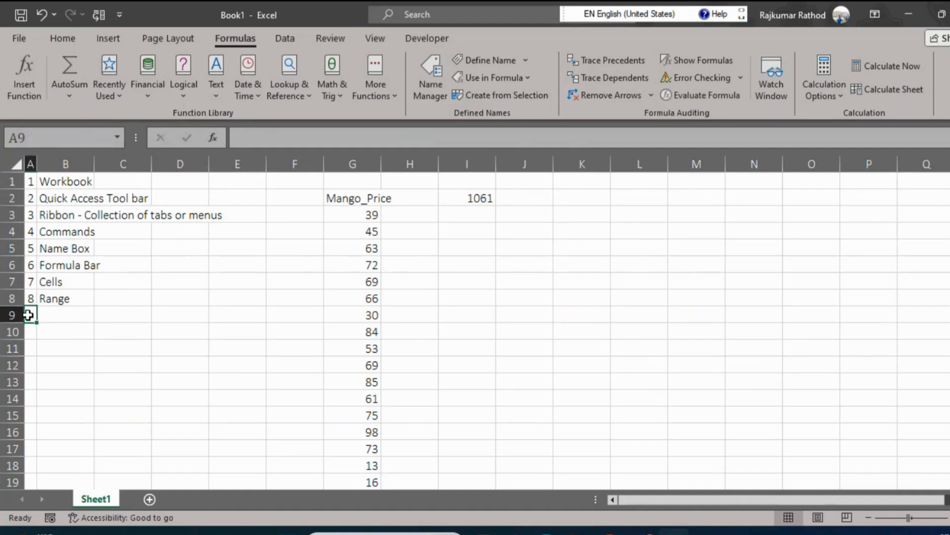
key("Right")
type("Active cell")
key("BackSpace")
key("BackSpace")
type("ll")
key("Return")
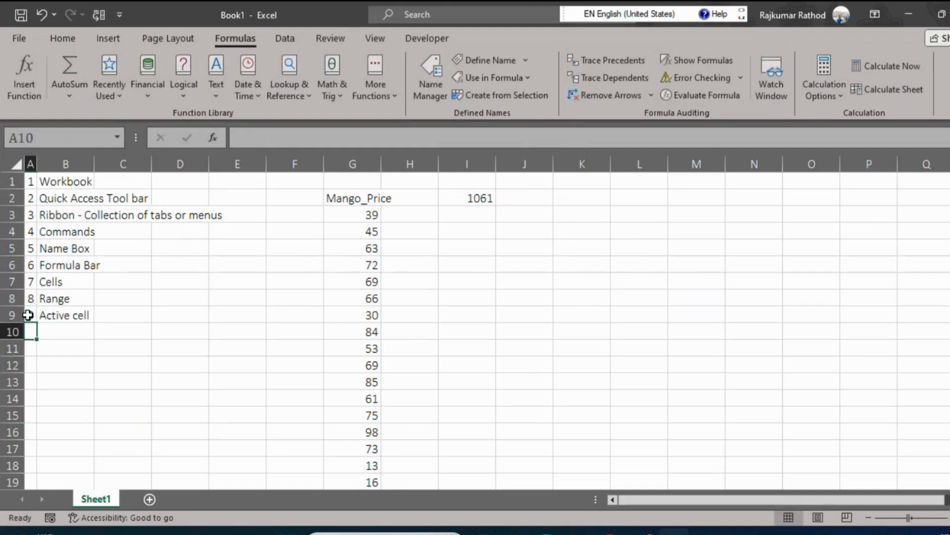
Fill every cell of the range J7:O13 with the presenter's first name in a single entry.
left_click_drag(501, 277, 795, 379)
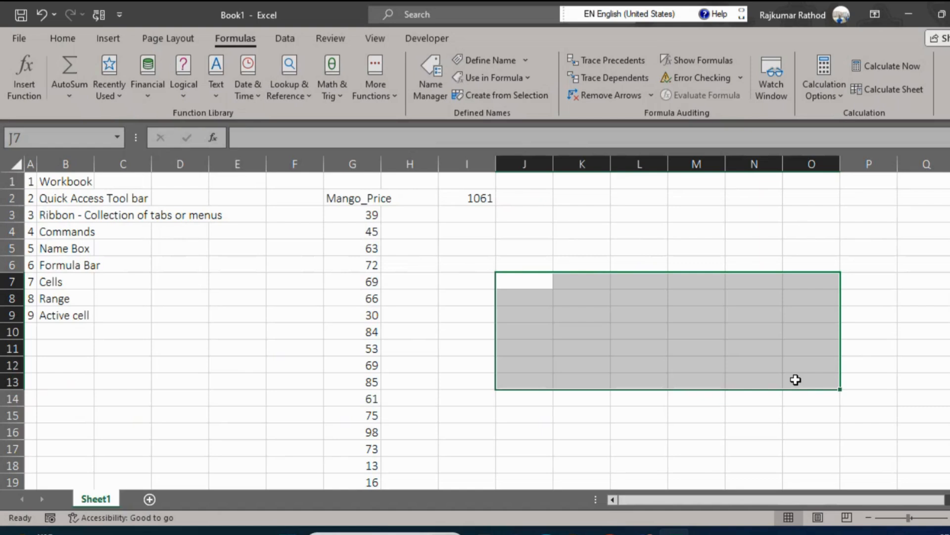
type("rajkumar")
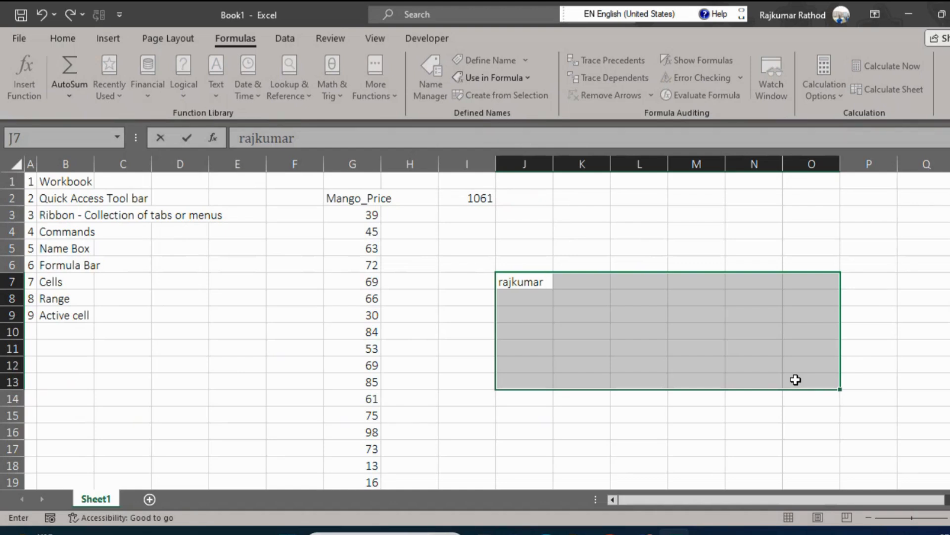
key("ctrl+Return")
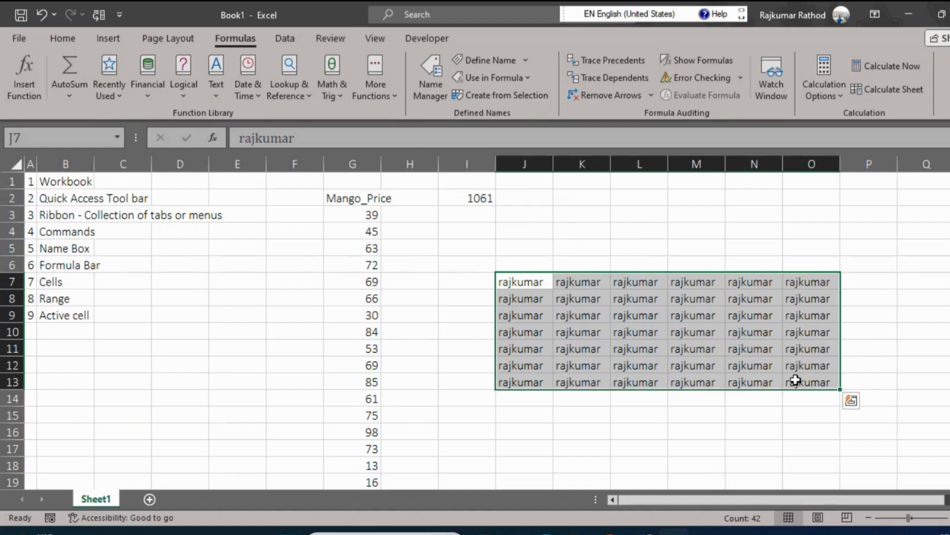
Clear the contents of the filled range J7:O13 and undo the deletion.
key("Up")
key("Down")
key("ctrl+shift+Right")
key("ctrl+shift+Down")
key("Delete")
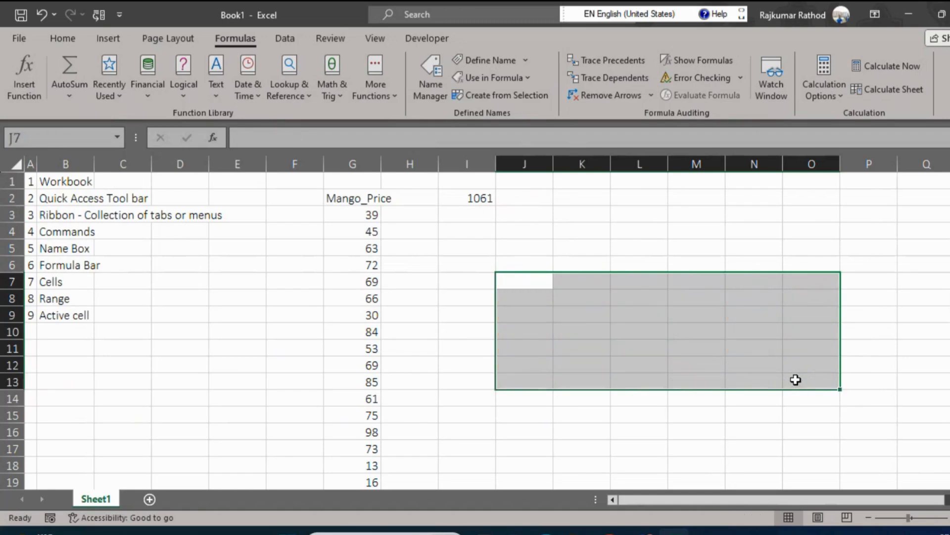
key("ctrl+z")
Add item 10, Sheets/Worksheets/Tabs, to the list in row 10.
key("Down")
key("Up")
key("Left")
key("Left")
key("Left")
key("Left")
key("Left")
key("Left")
key("Left")
key("Left")
key("Left")
key("Down")
key("Down")
key("Down")
key("Down")
key("Up")
key("Up")
key("Down")
key("Up")
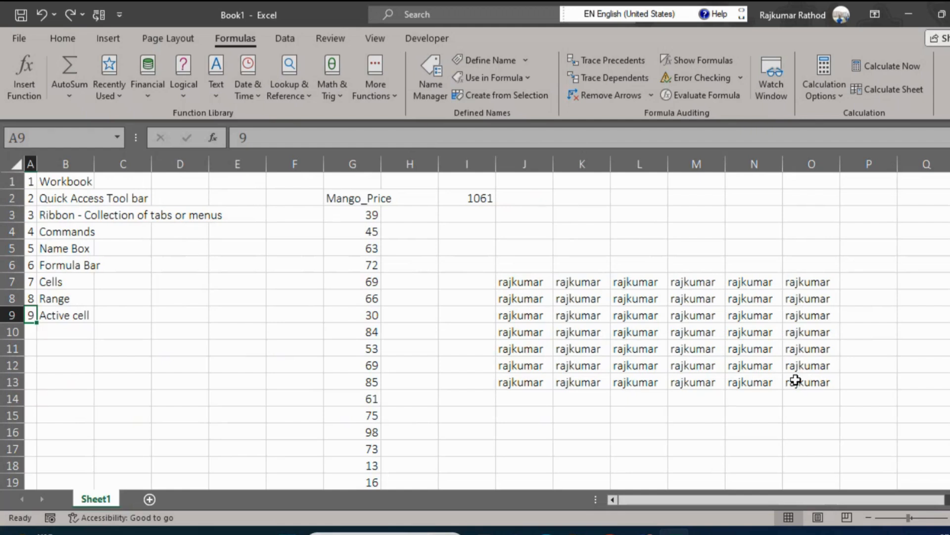
key("Down")
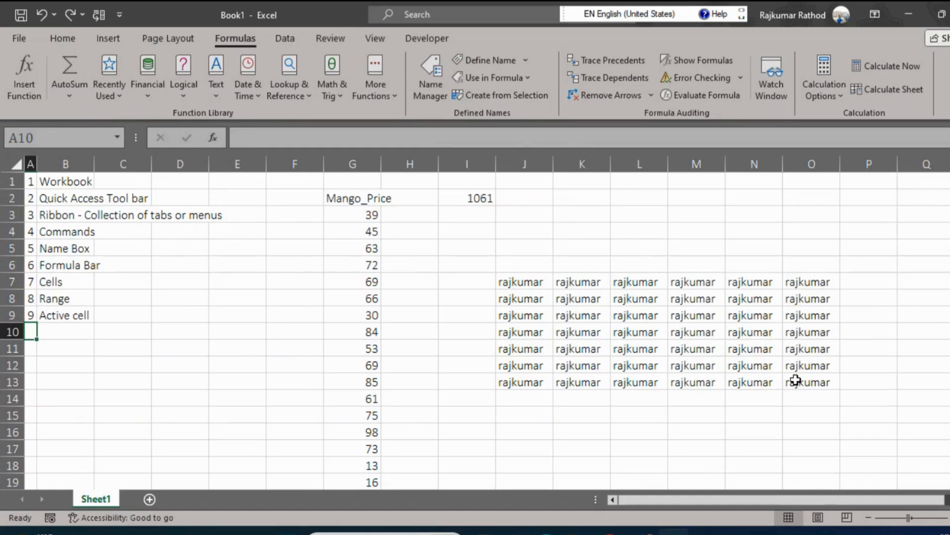
type("10")
key("Tab")
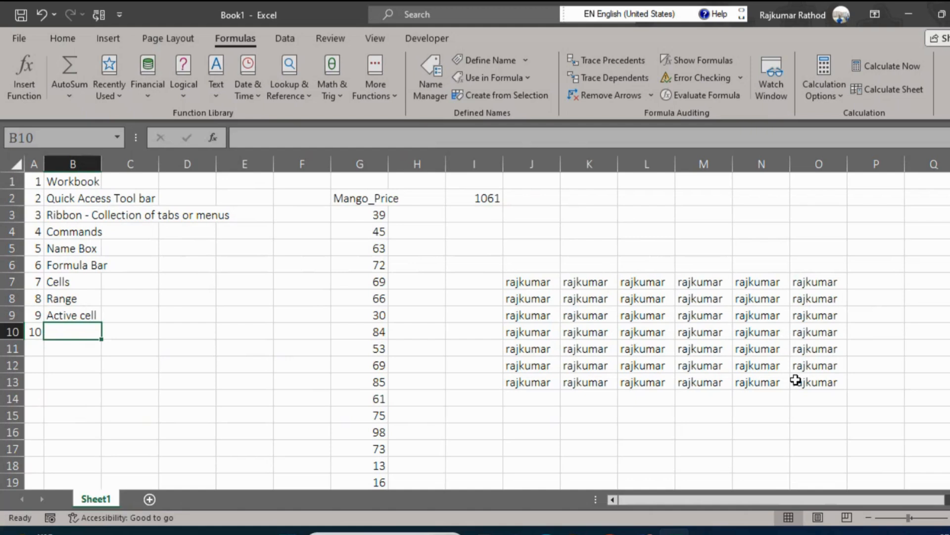
type("Shee")
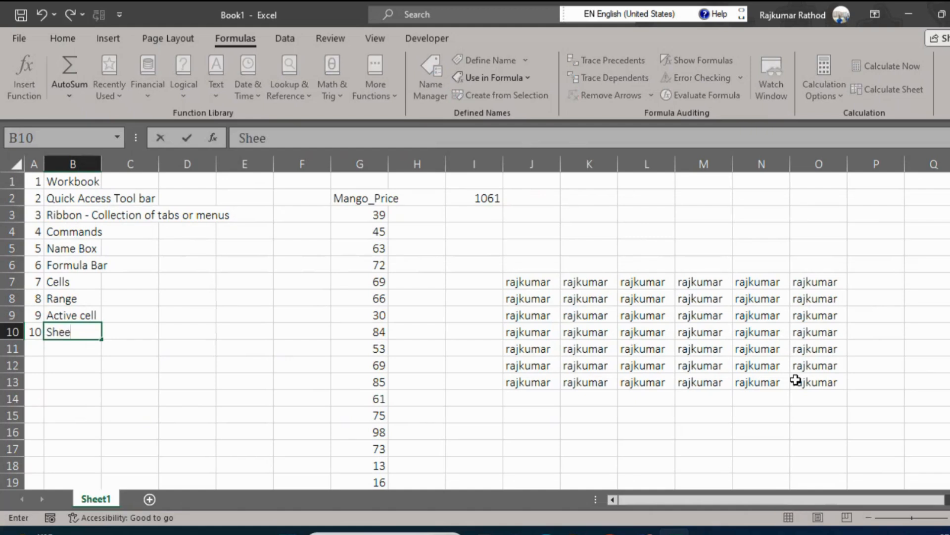
type("ts/Works")
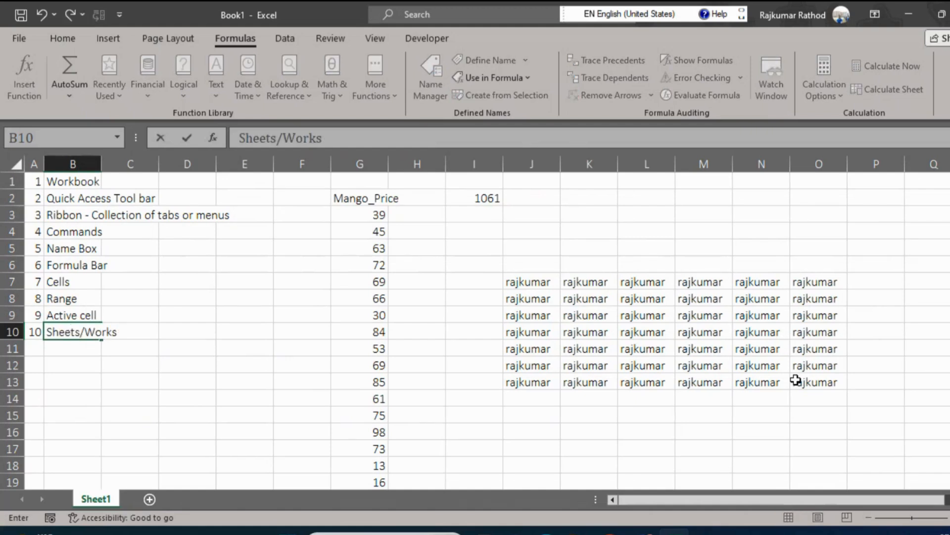
type("heets/")
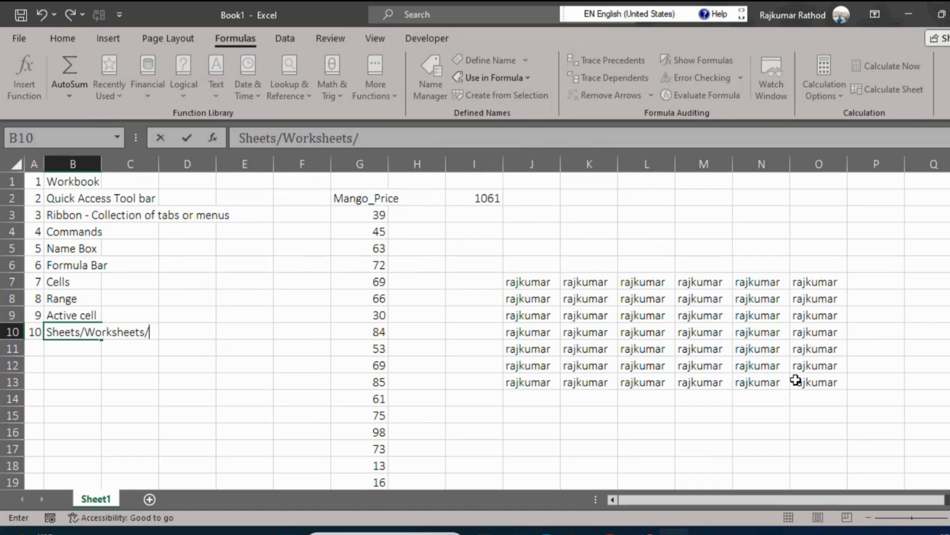
type("Tabs")
key("Return")
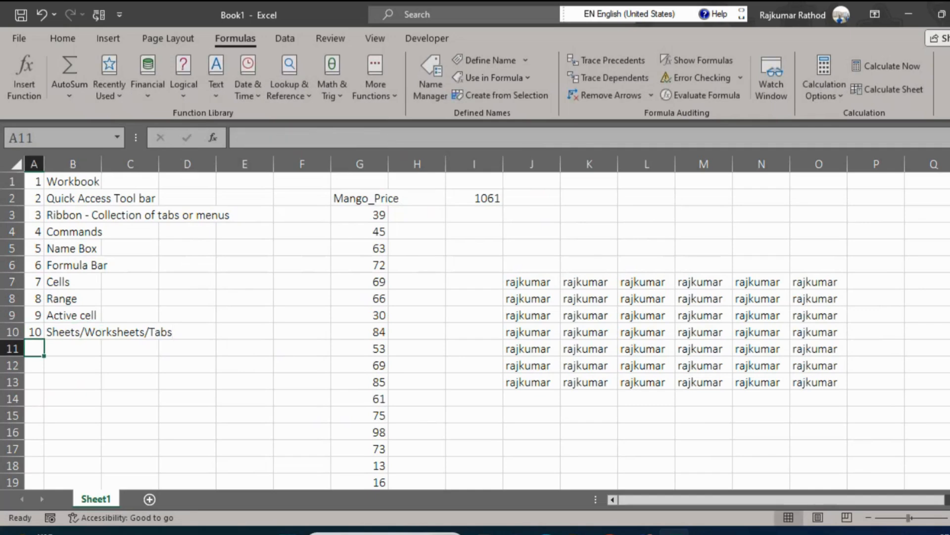
Select the filled block from J7 across to column O and down to row 13, clear it and undo the clearing.
left_click(531, 284)
key("ctrl+shift+Right")
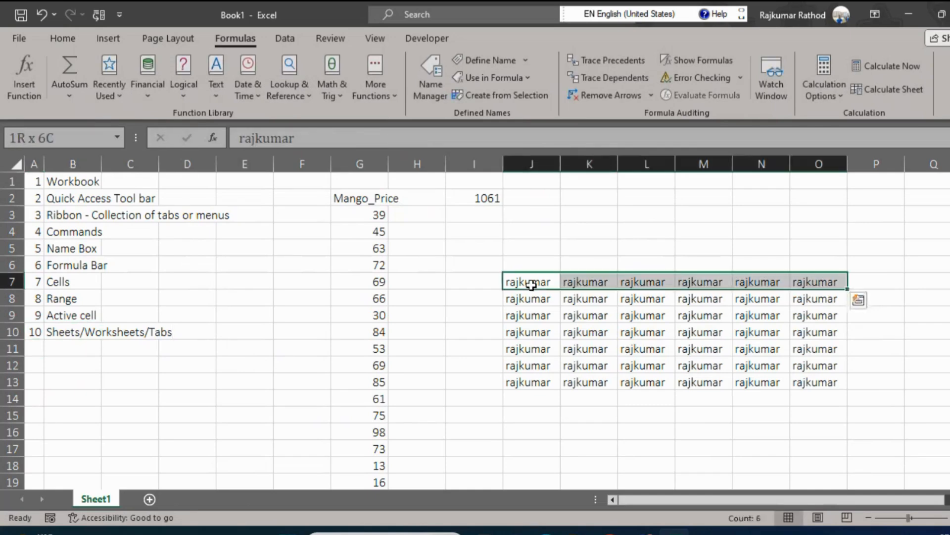
key("ctrl+shift+Down")
left_click(532, 284)
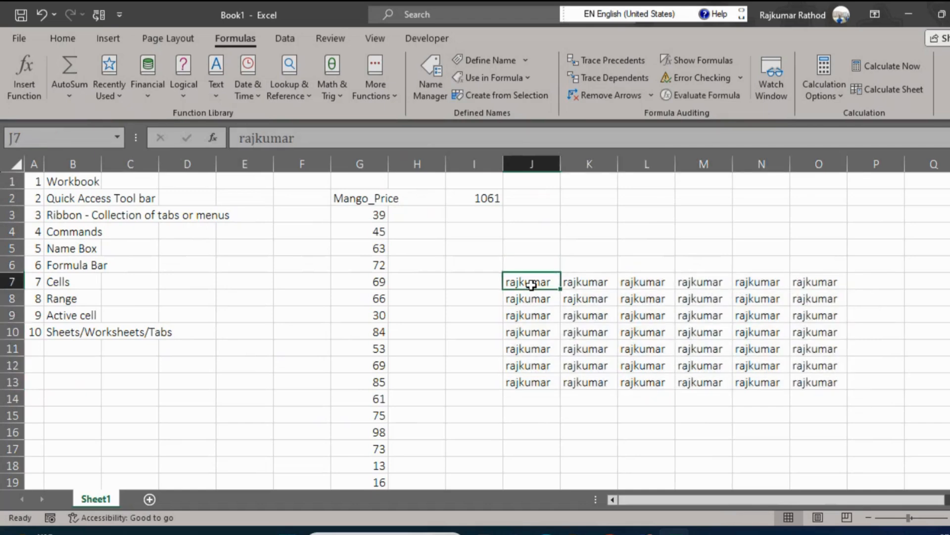
key("ctrl+shift+Right")
key("ctrl+shift+Down")
key("Down")
key("ctrl+shift+Right")
key("ctrl+shift+Down")
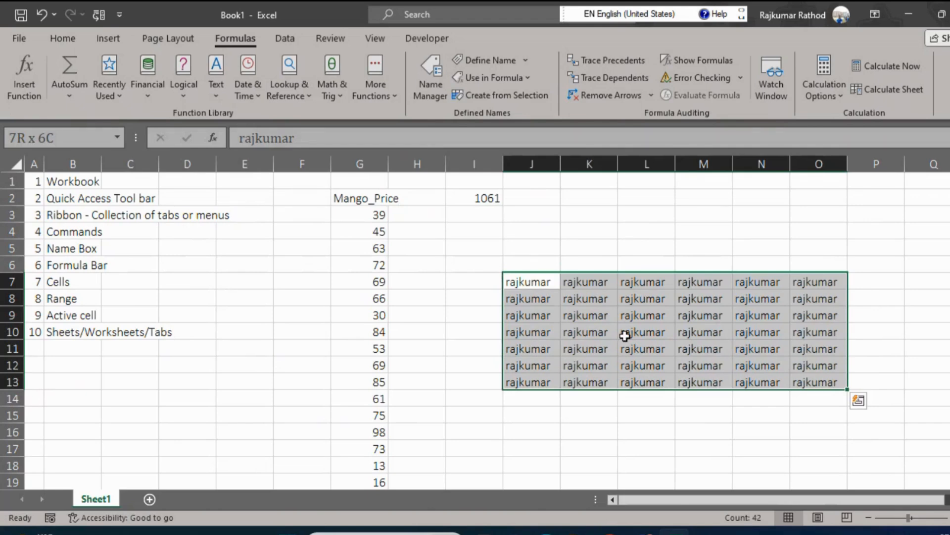
key("Delete")
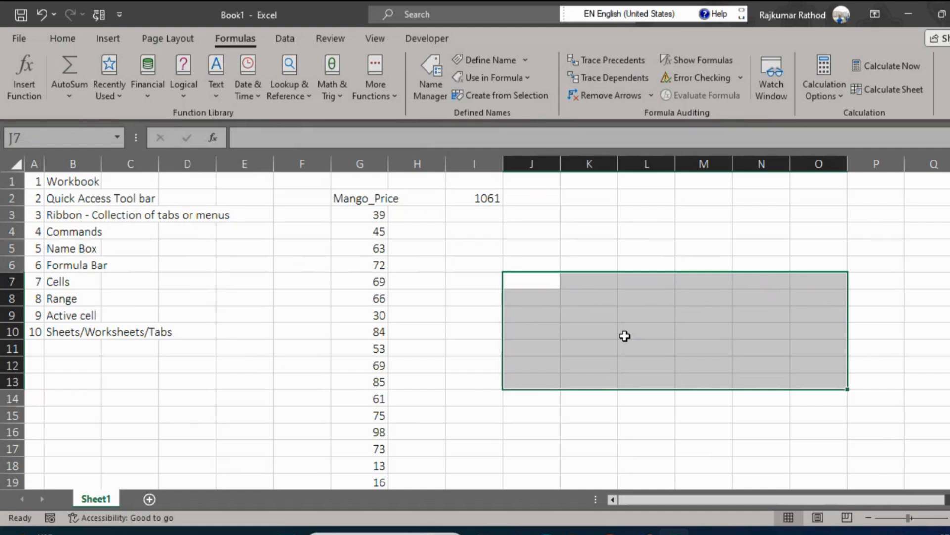
key("ctrl+z")
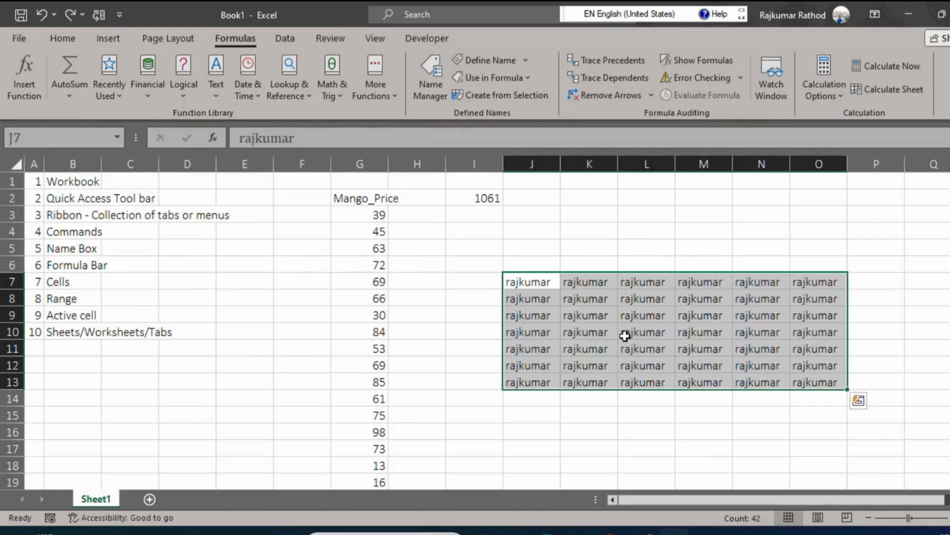
Reselect the filled range J7:O13 from its first cell to examine its extent in rows and columns.
key("Up")
key("Down")
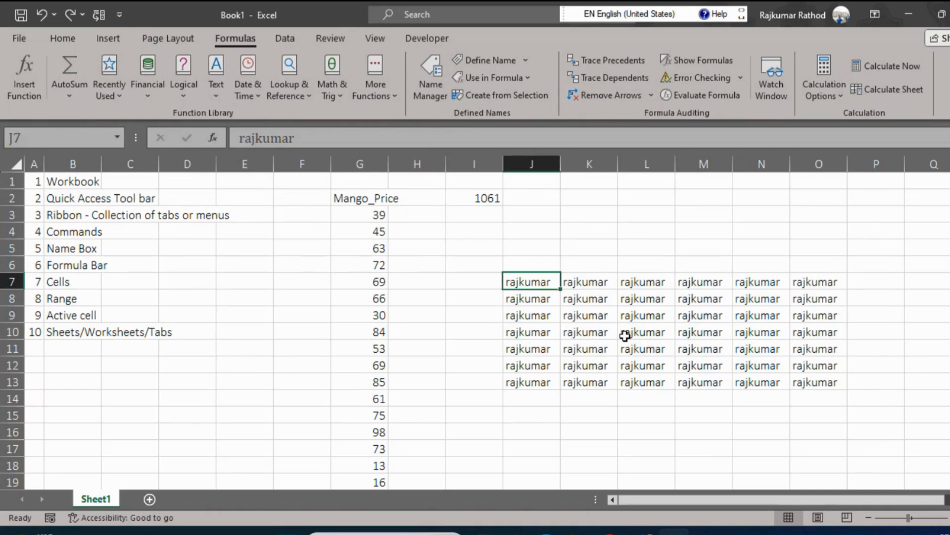
key("ctrl+shift+Right")
key("ctrl+shift+Down")
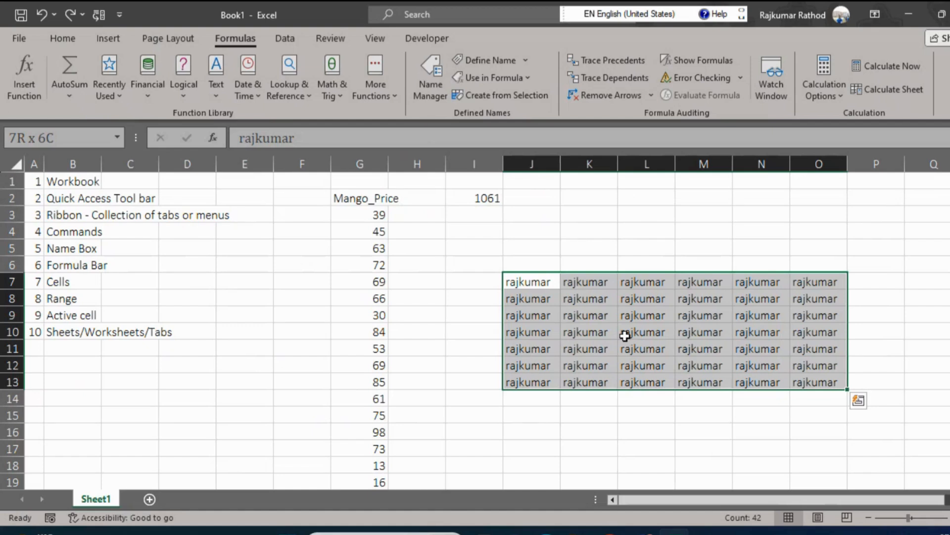
Go to the Sheets/Worksheets/Tabs entry in B10 and add three new worksheets after Sheet1.
key("Left")
key("Left")
key("Left")
key("Left")
key("Left")
key("Left")
key("Left")
key("Left")
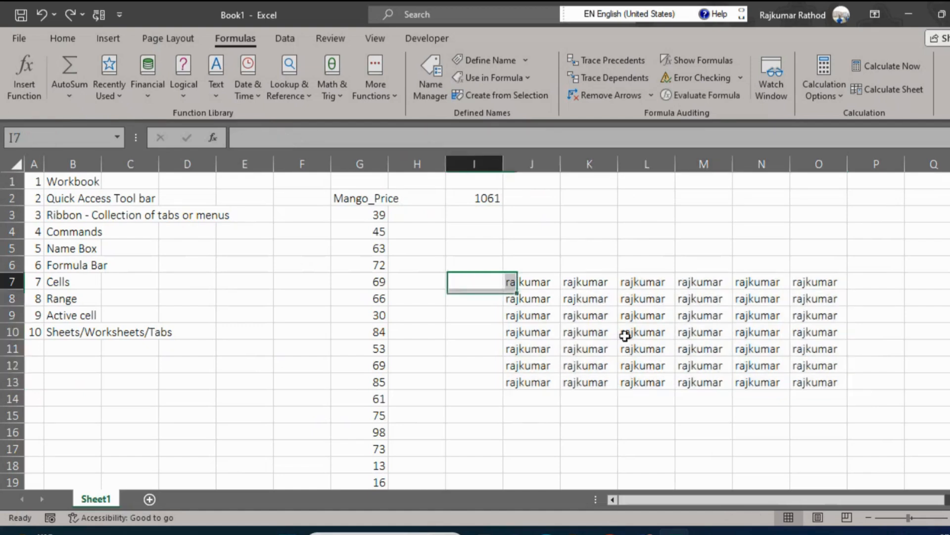
key("Down")
key("Down")
key("Down")
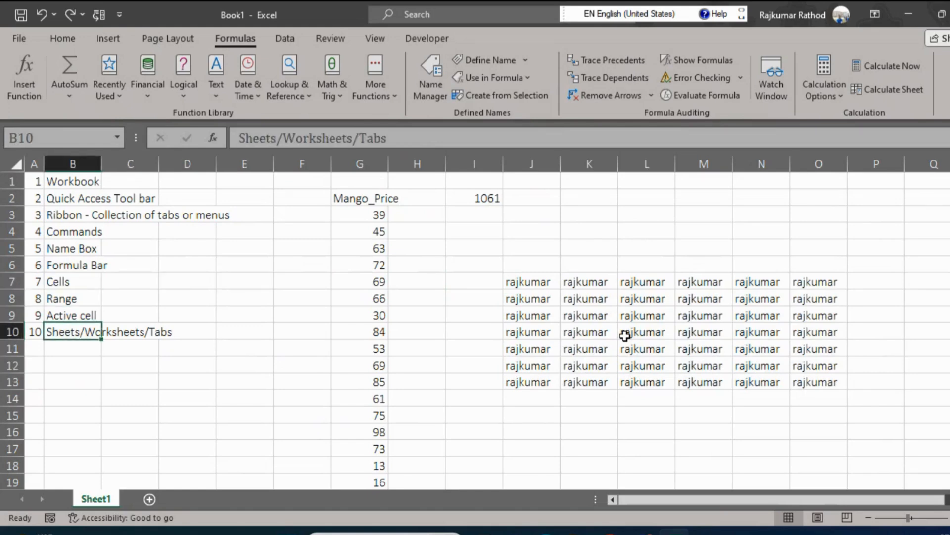
key("Left")
key("Down")
key("Up")
key("Right")
left_click(147, 500)
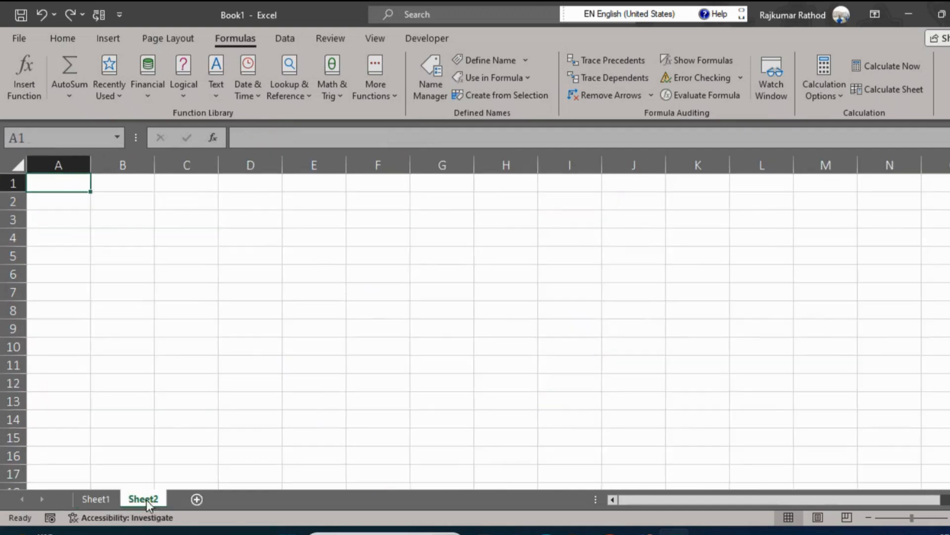
left_click(197, 499)
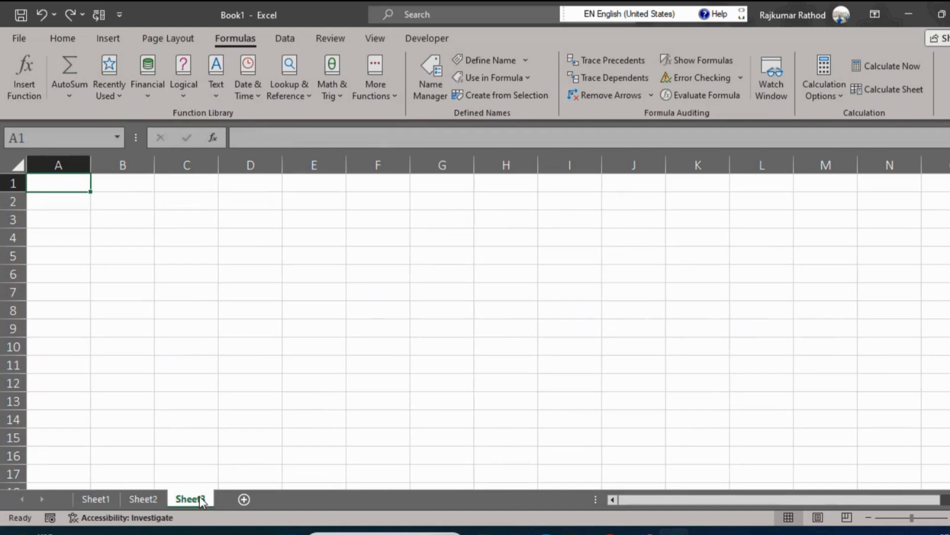
left_click(245, 500)
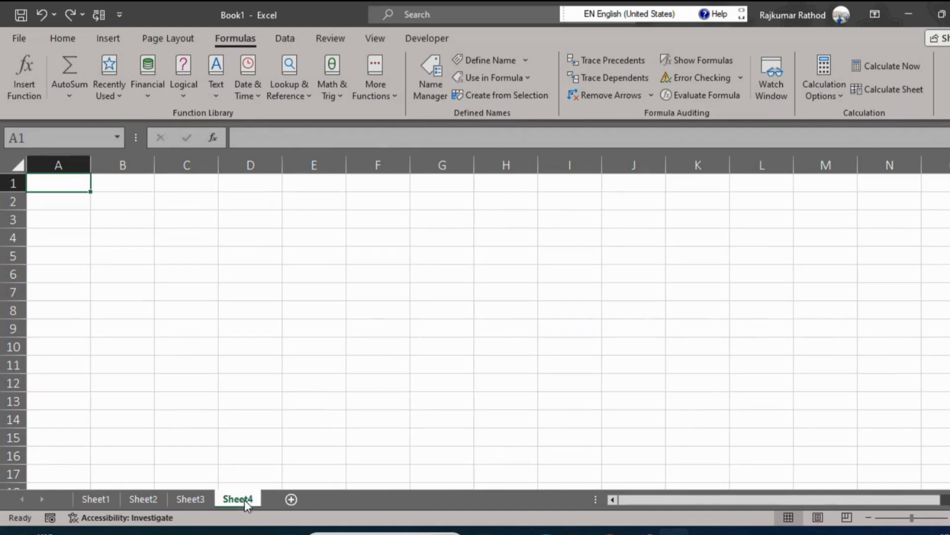
Return to Sheet1 and inspect the content of B10 in the Formula Bar, leaving the entry as it is.
left_click(88, 499)
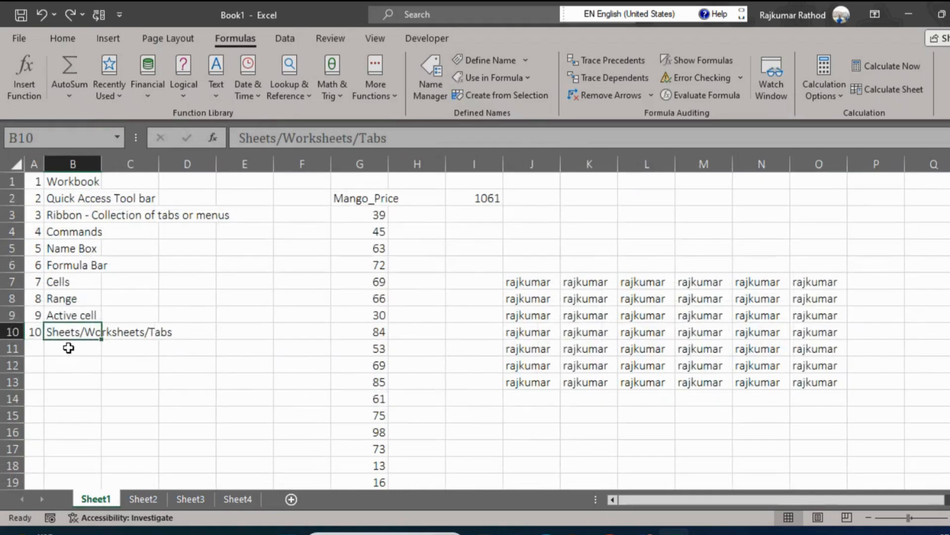
left_click(415, 141)
key("Return")
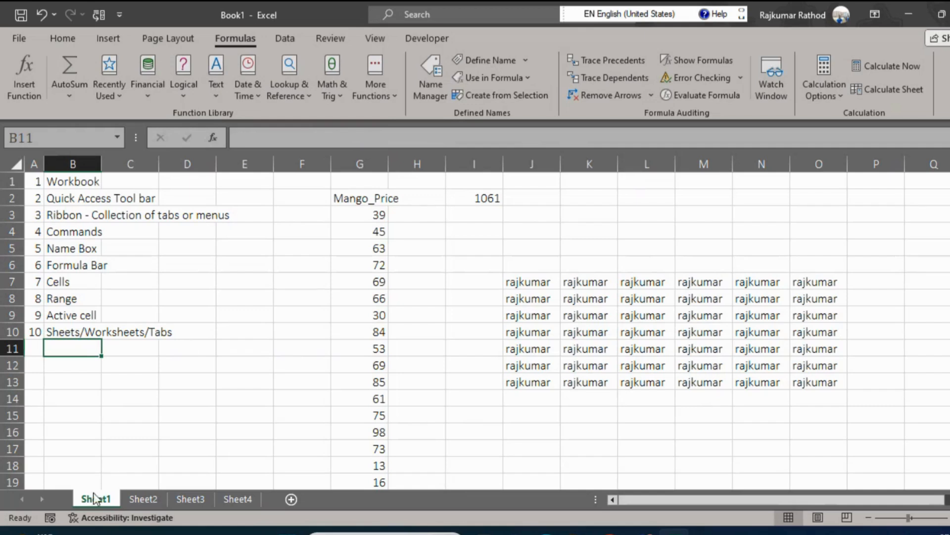
Add another worksheet directly after Sheet1 and insert one more of type Worksheet in front of it.
left_click(292, 499)
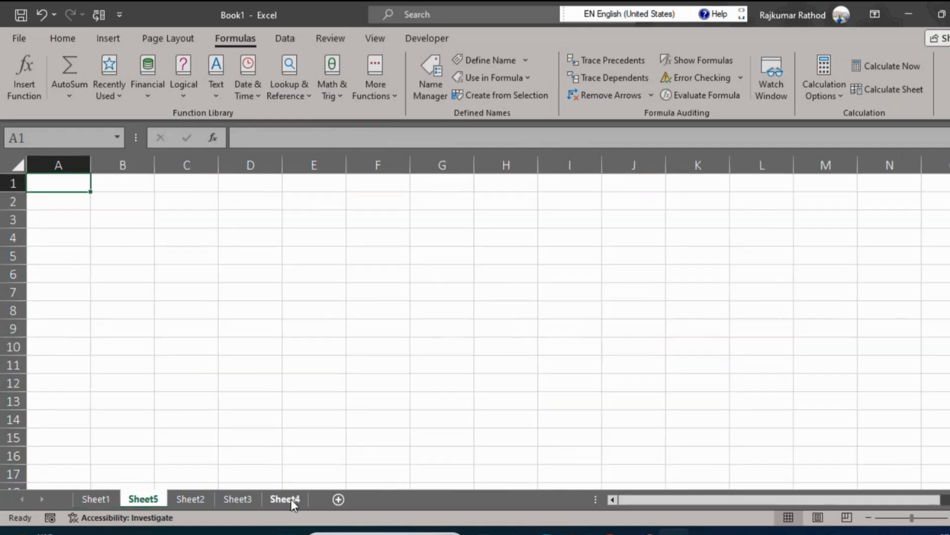
right_click(139, 497)
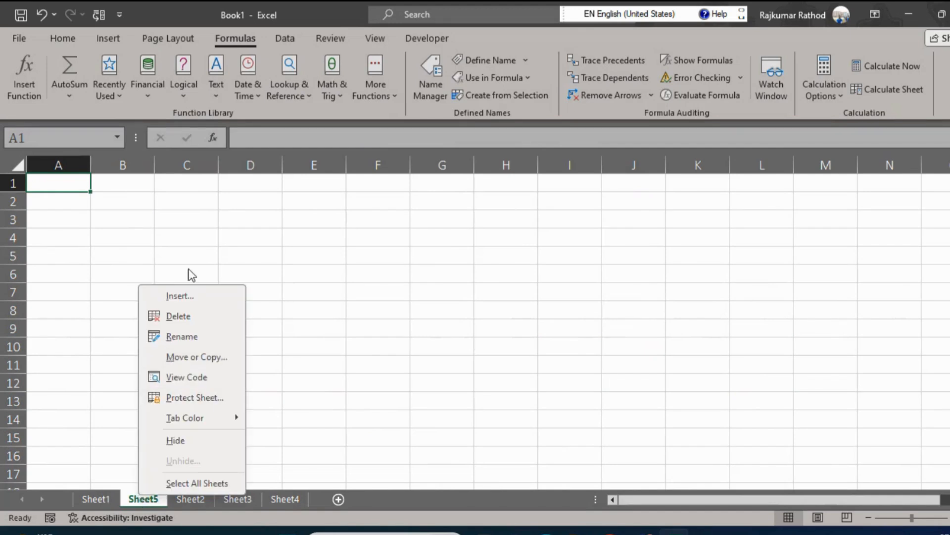
left_click(186, 295)
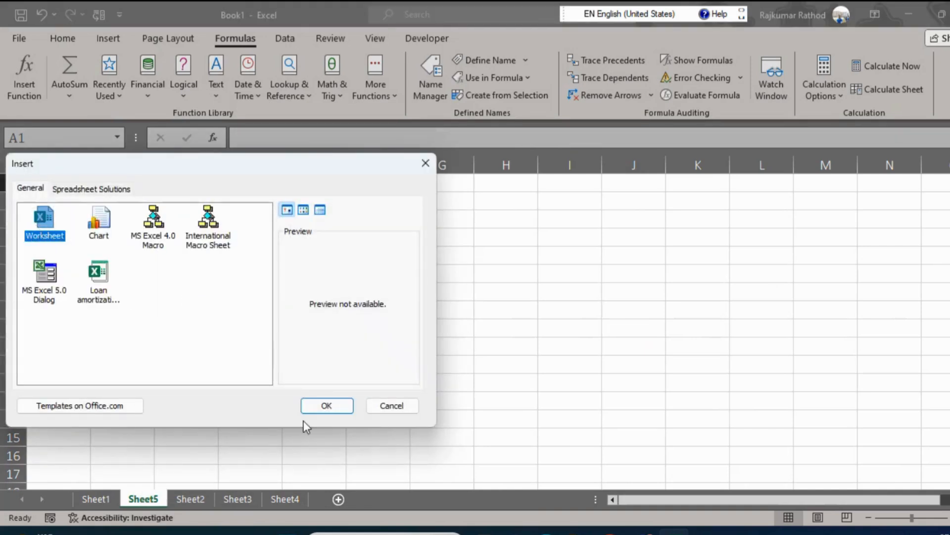
left_click(337, 406)
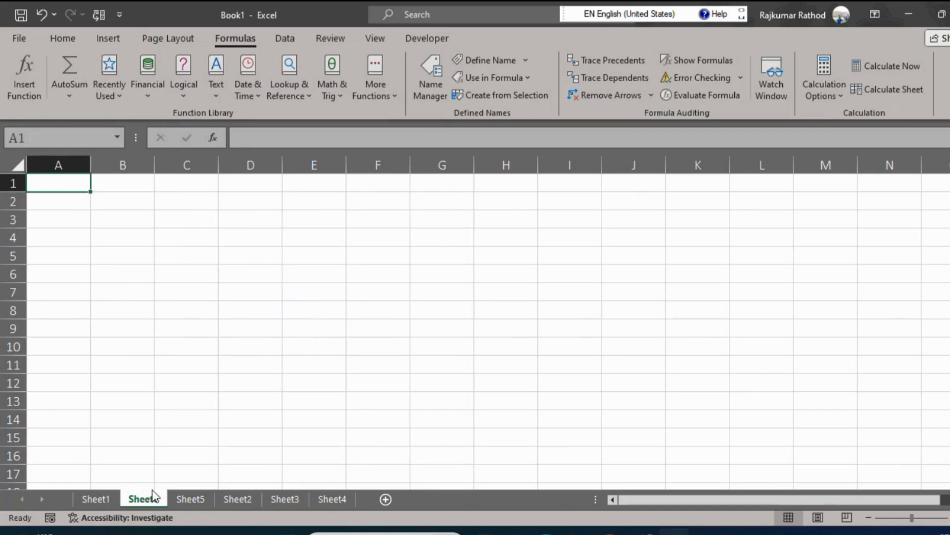
Color the Sheet1 tab with the orange theme color and check it by switching to Sheet5 and back.
left_click(94, 499)
left_click(63, 329)
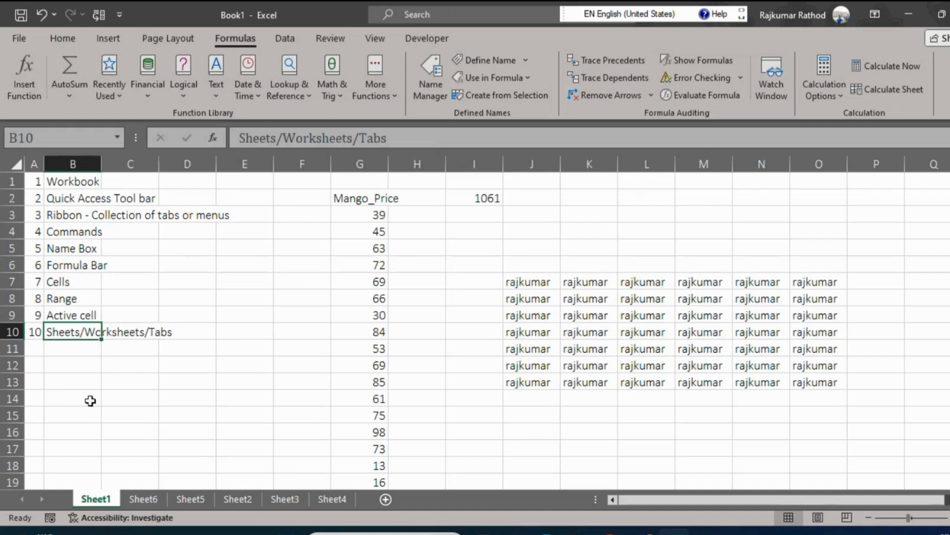
right_click(97, 499)
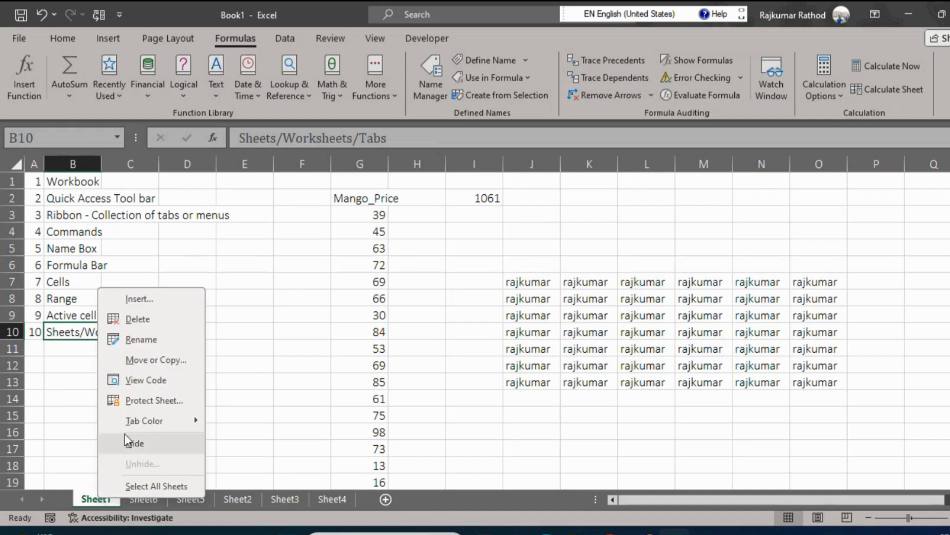
mouse_move(156, 420)
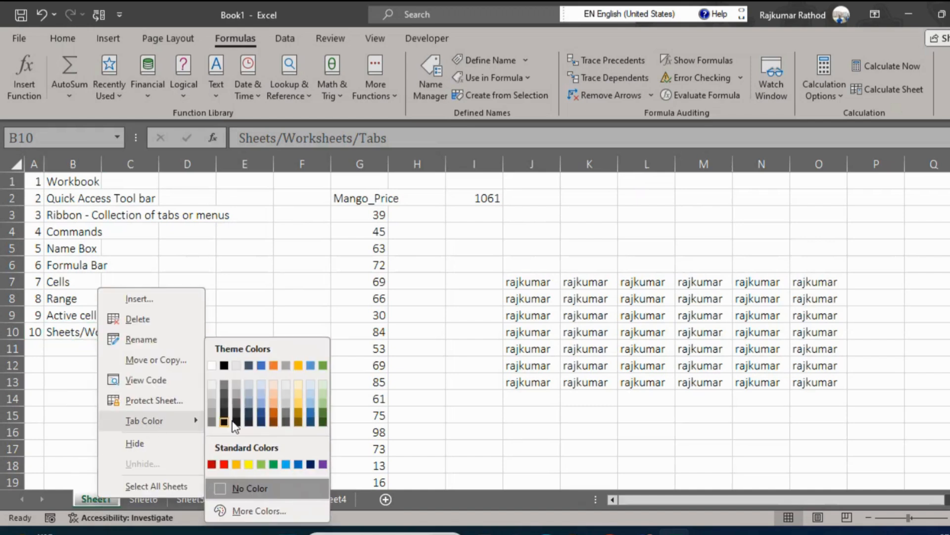
left_click(275, 367)
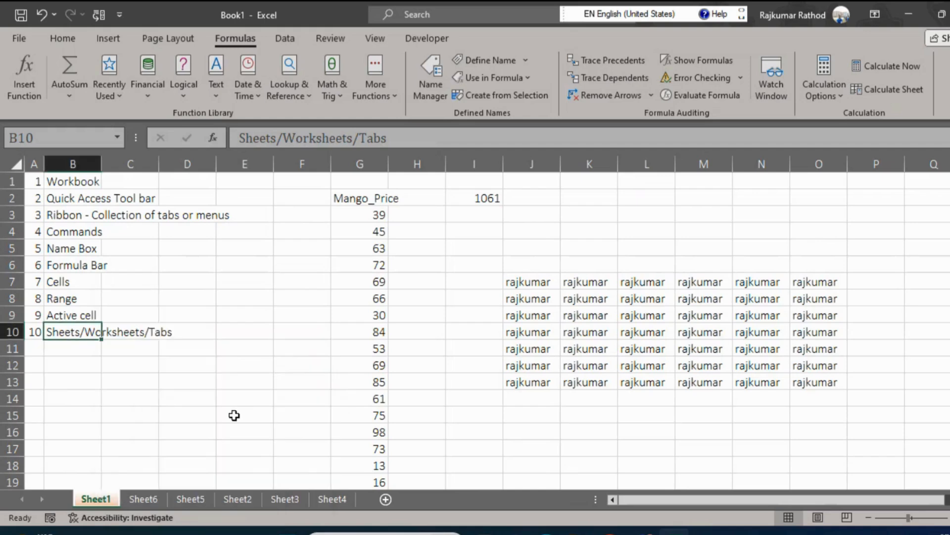
left_click(193, 498)
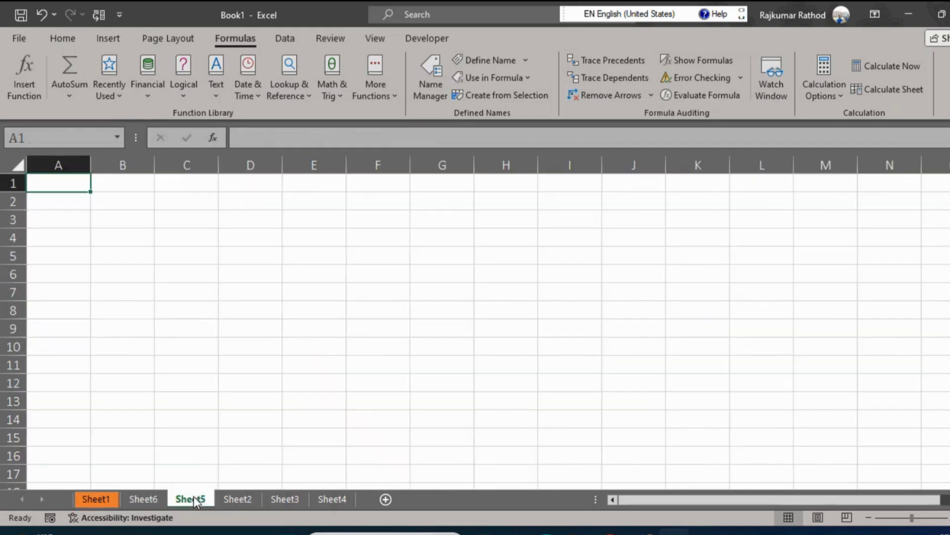
left_click(102, 501)
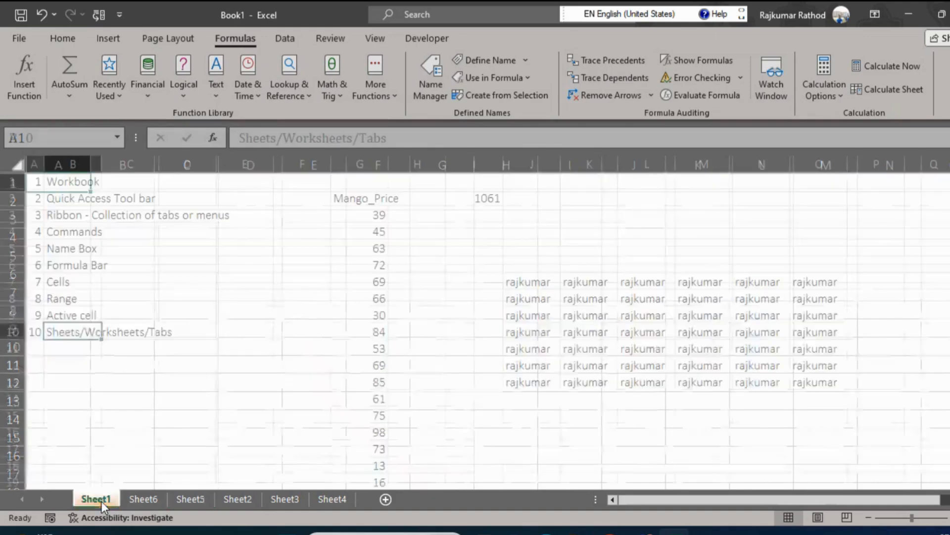
Check the tab color from Sheet5, return to Sheet1 and add list entry 11, Status Bar, in A11 and B11.
left_click(177, 500)
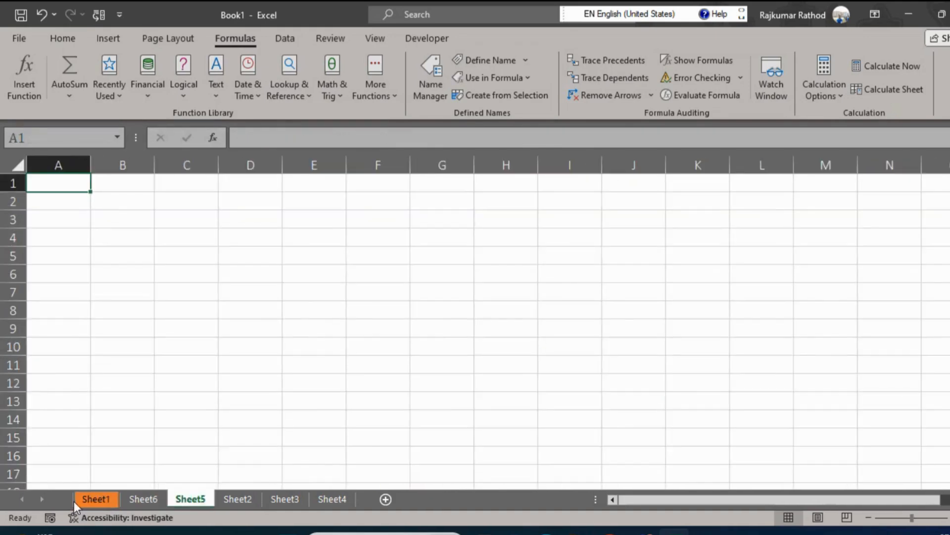
left_click(90, 500)
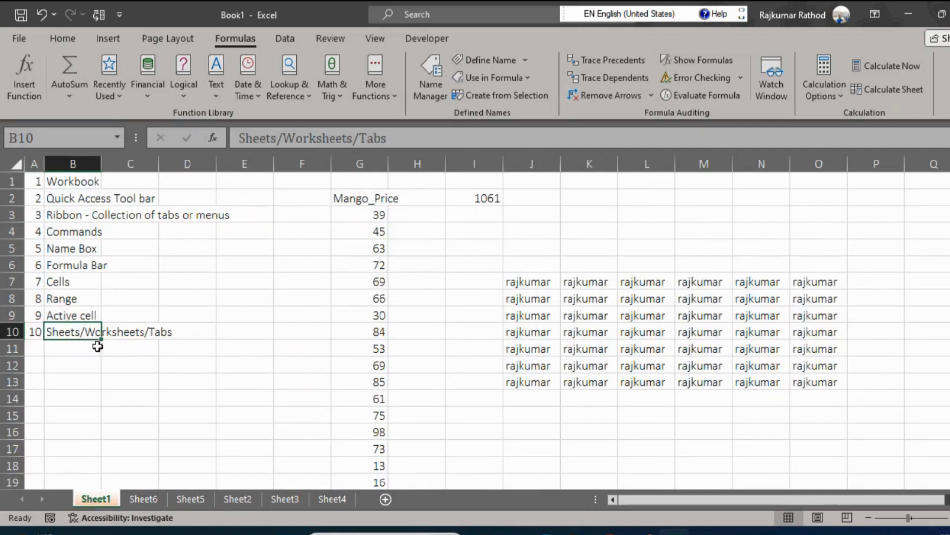
left_click(45, 348)
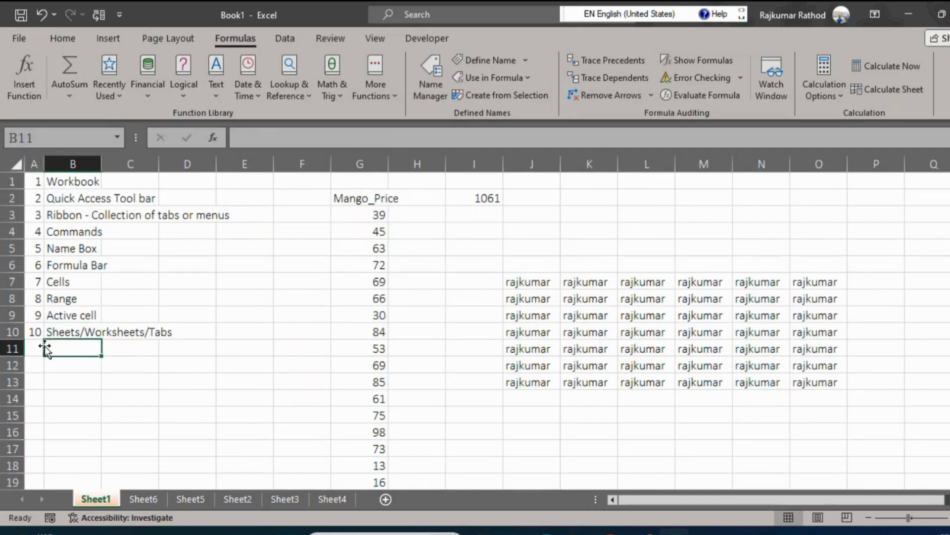
left_click(45, 346)
type("11")
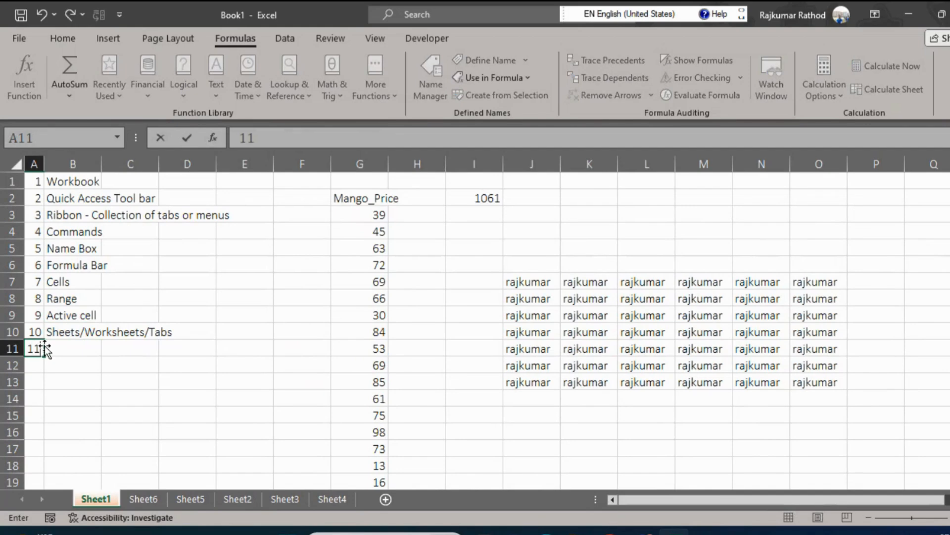
key("Tab")
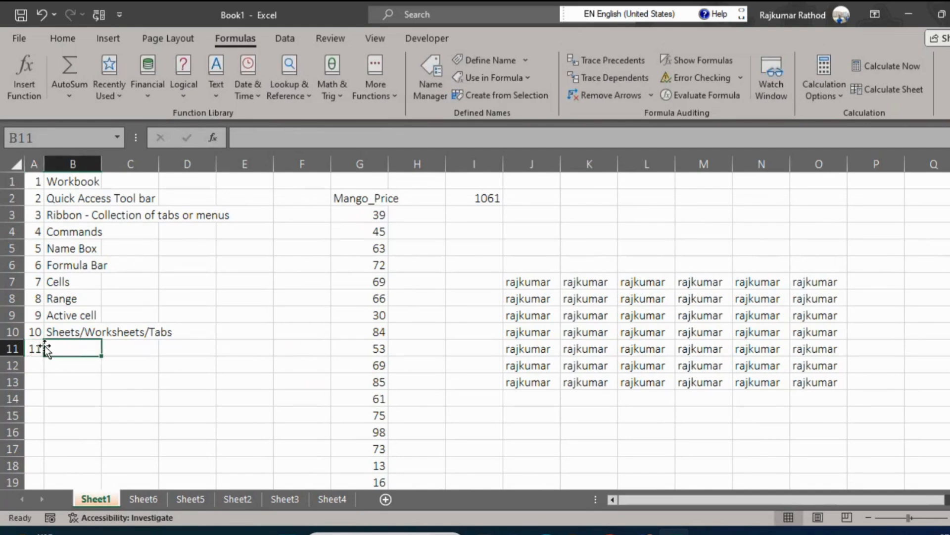
type("Status Bar")
key("Return")
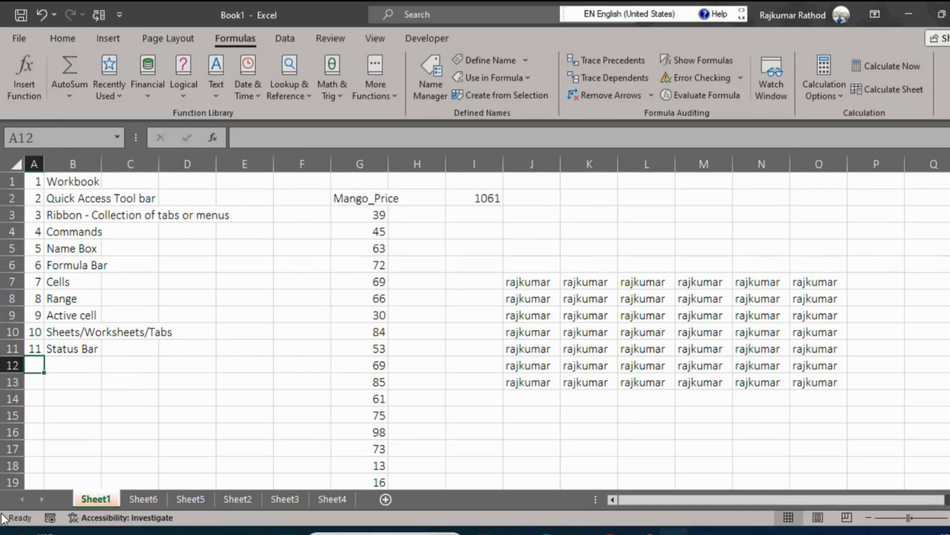
Switch to Snipping Tool, capture the strip containing the sheet tabs and status bar, and dismiss the snip.
key("super")
type("sni")
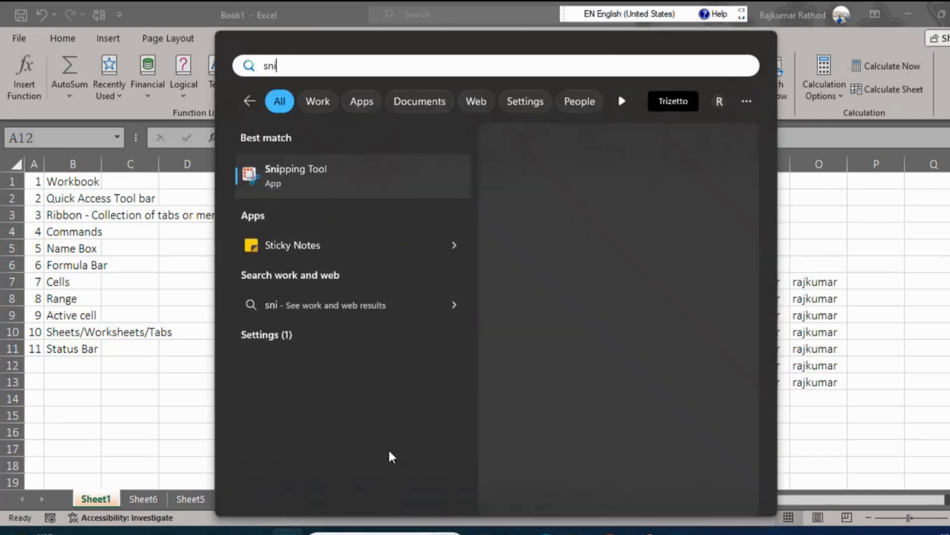
key("Return")
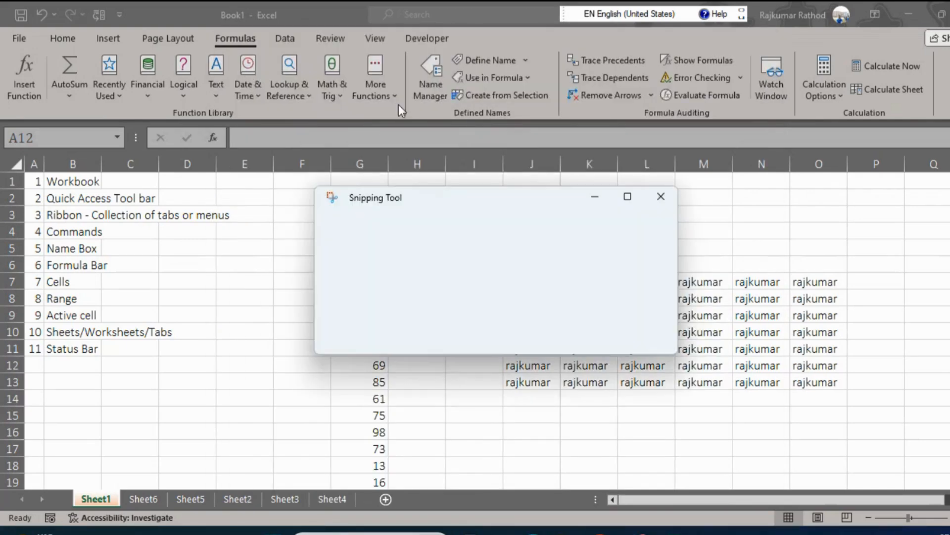
left_click(350, 221)
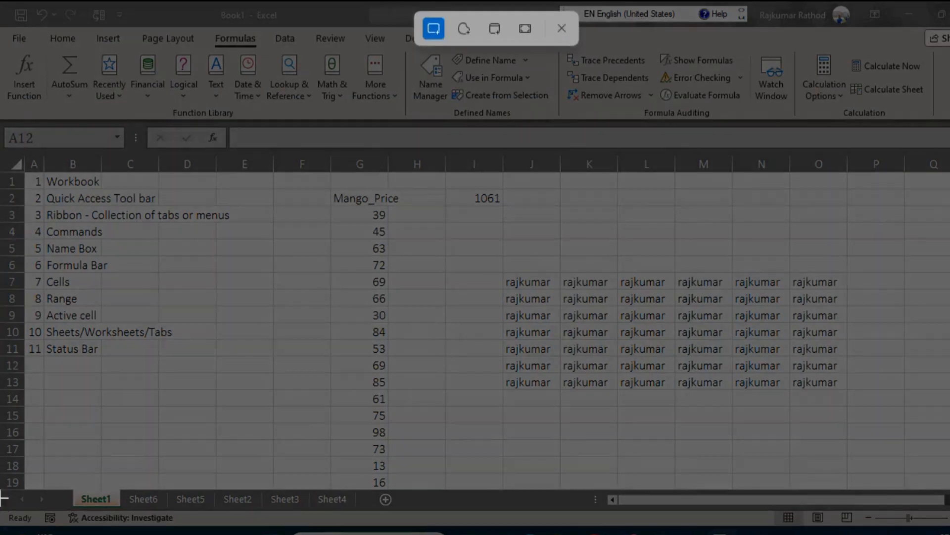
left_click_drag(1, 497, 949, 530)
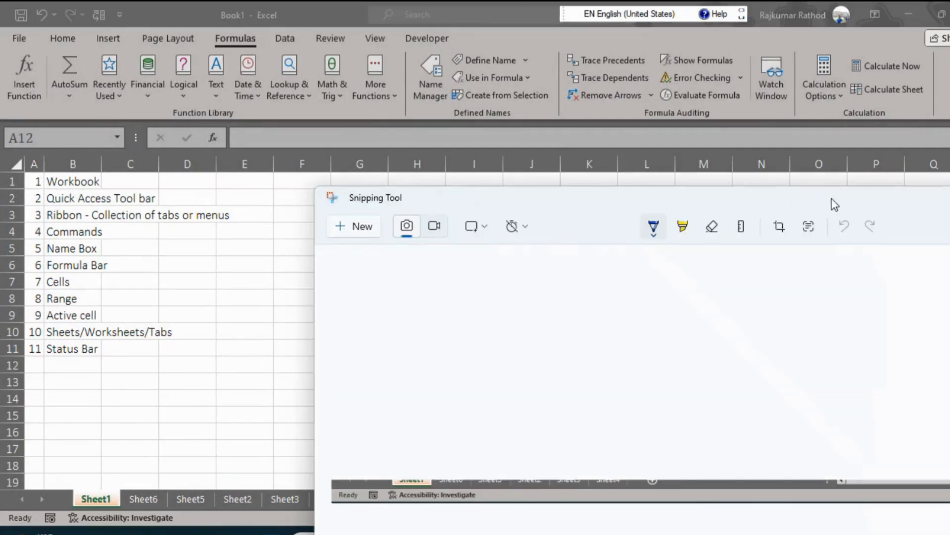
left_click_drag(848, 200, 701, 166)
left_click_drag(834, 164, 731, 139)
left_click(906, 136)
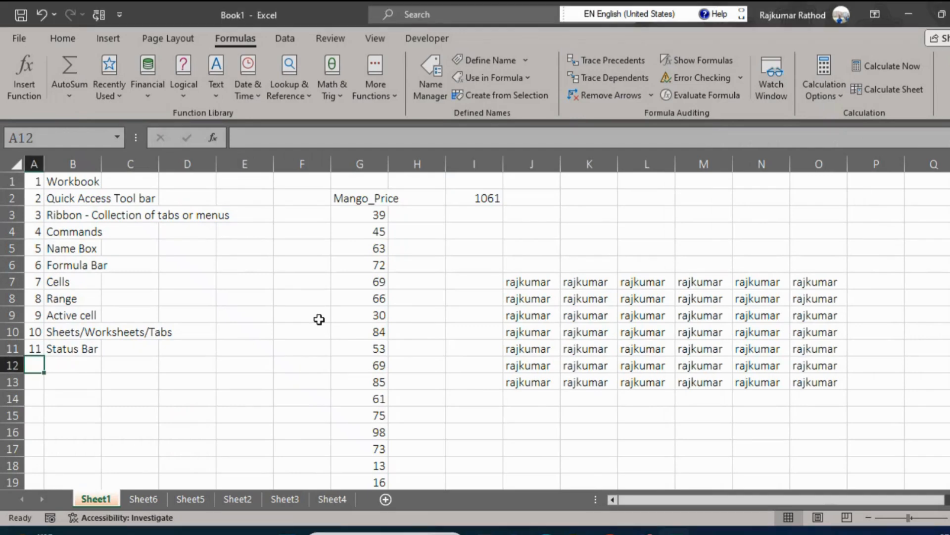
Select the Mango_Price values G3:G19 to examine their status bar statistics, and show the Developer commands.
left_click(367, 220)
key("ctrl+shift+Down")
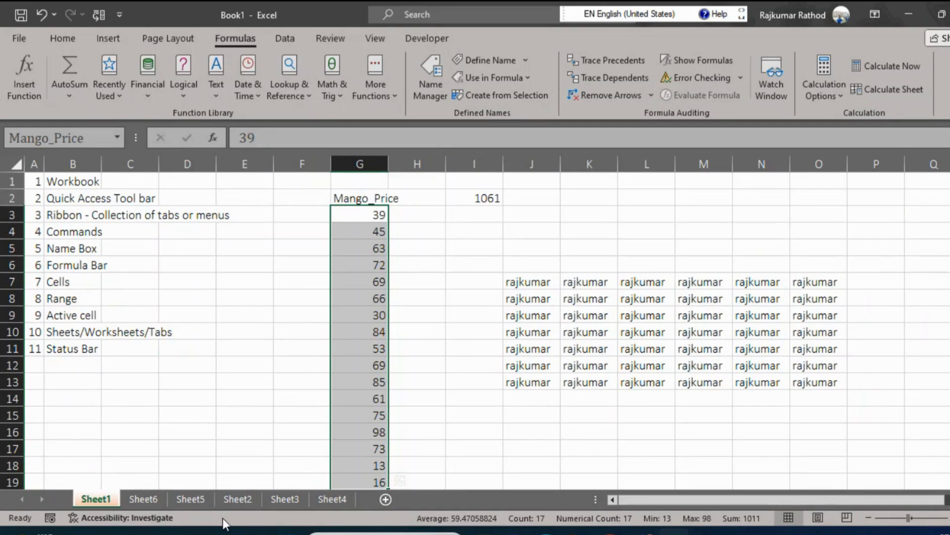
left_click(426, 37)
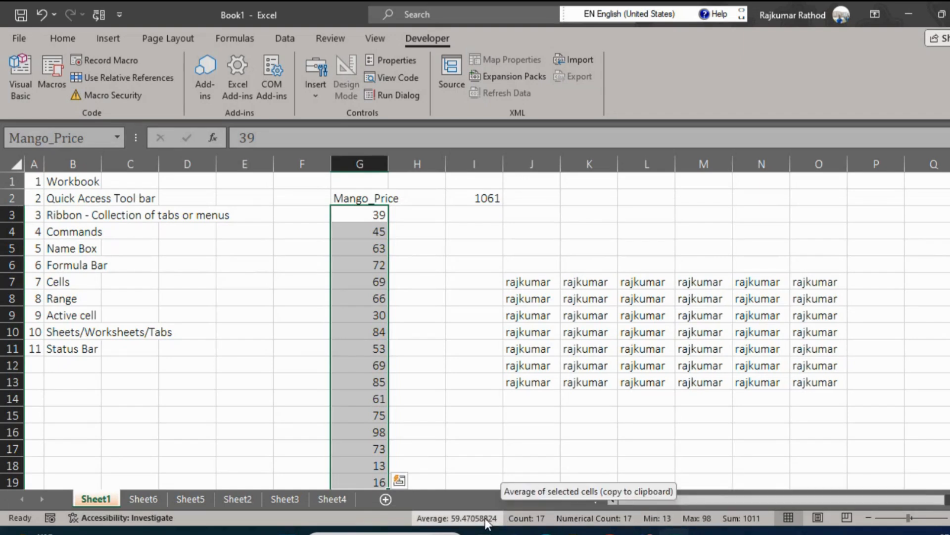
Customize the status bar so that Count, Numerical Count, Minimum and Maximum are turned off.
right_click(373, 525)
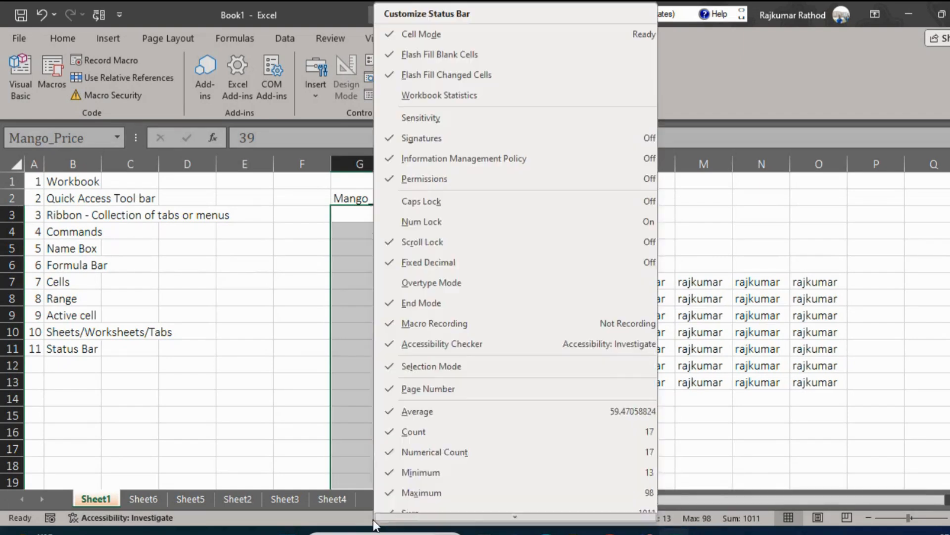
left_click(390, 434)
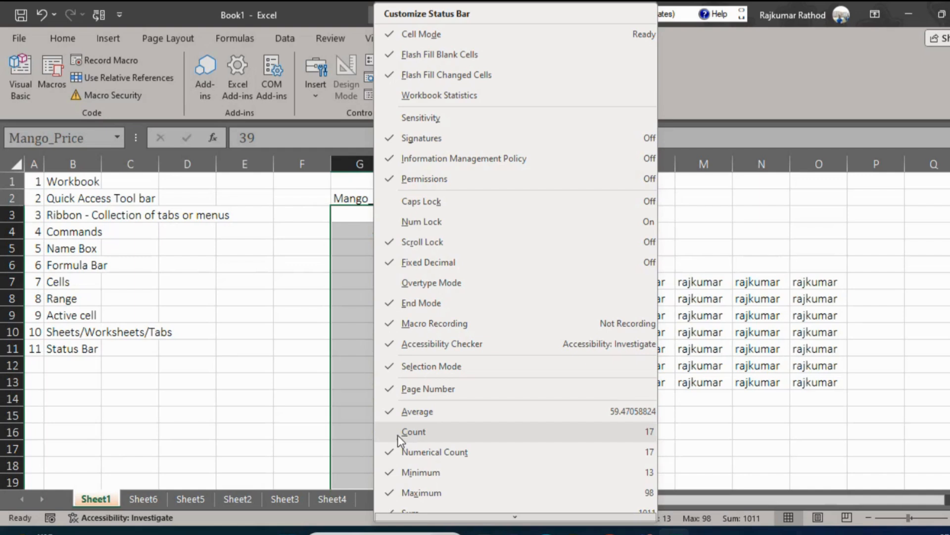
left_click(390, 472)
left_click(387, 491)
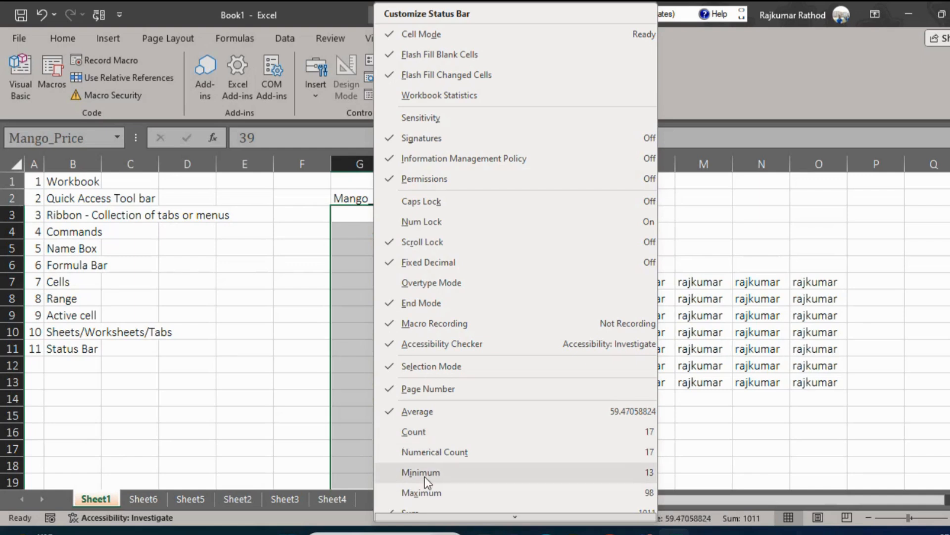
left_click(725, 480)
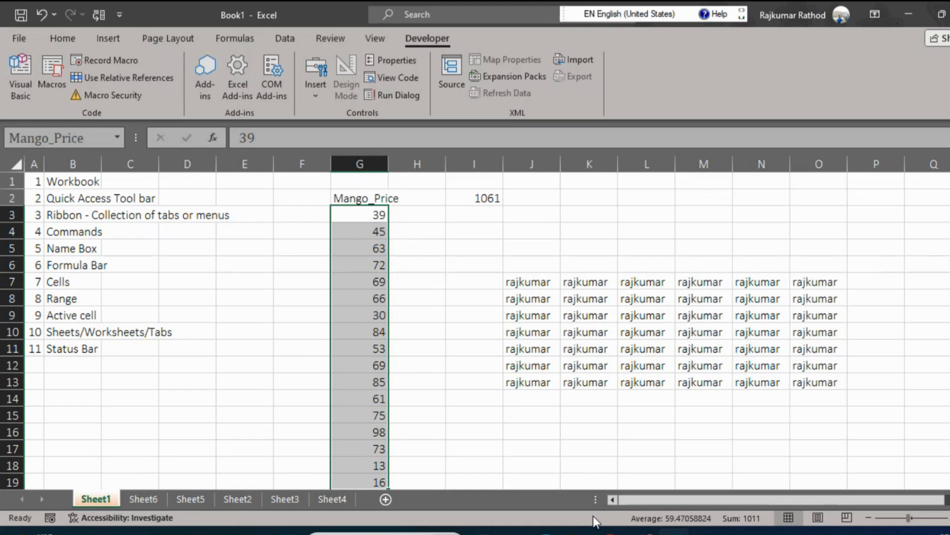
Delete the Mango_Price values in G3:G19 and undo the deletion.
left_click_drag(363, 212, 381, 472)
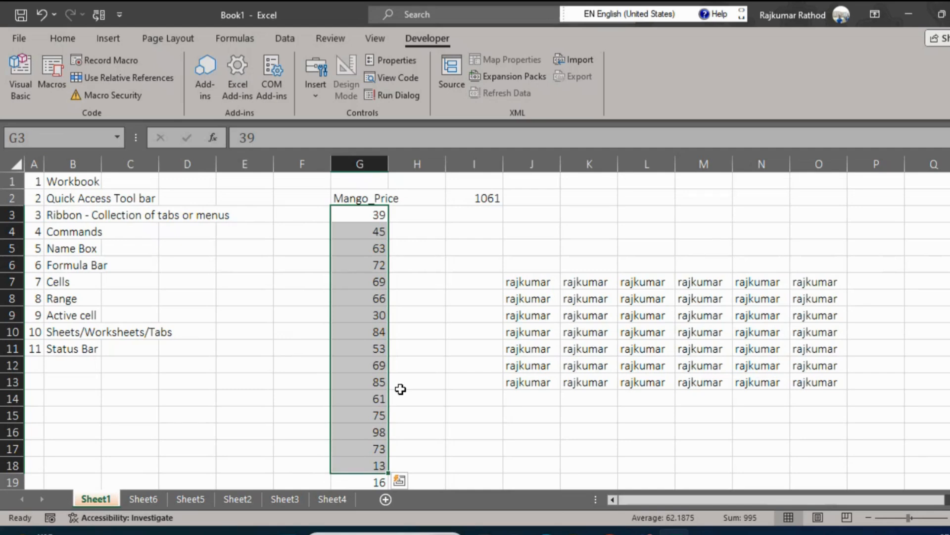
key("shift+Down")
key("shift+Down")
key("shift+Down")
key("shift+Down")
key("shift+Up")
key("shift+Up")
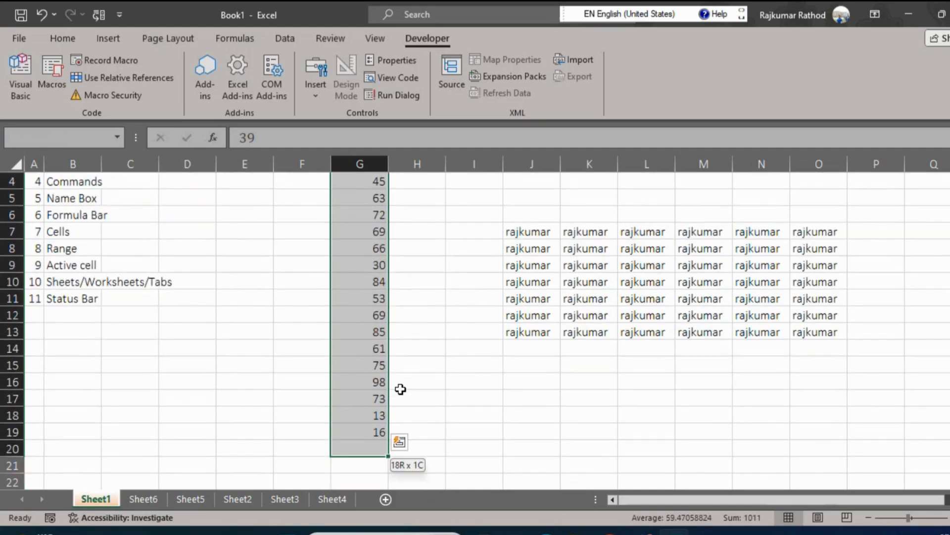
key("shift+Up")
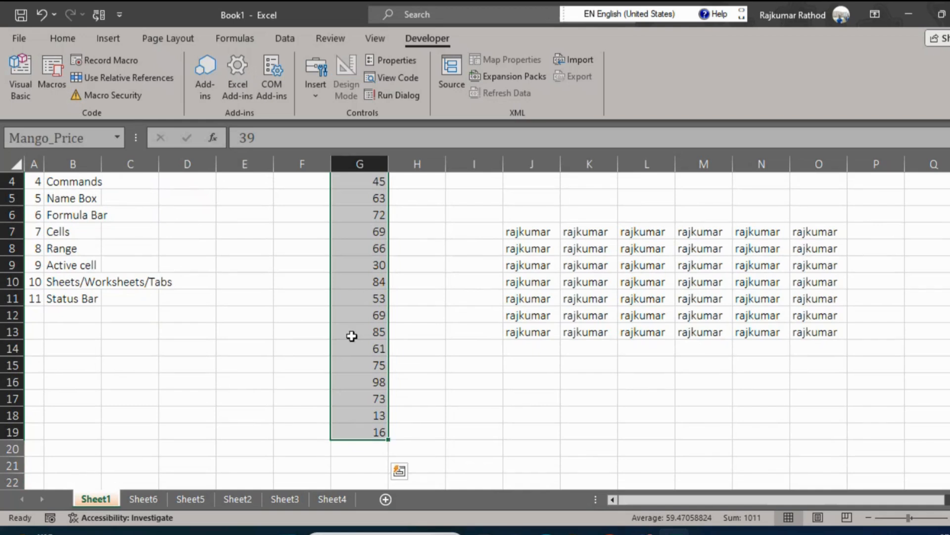
key("Delete")
key("Up")
key("Up")
key("Down")
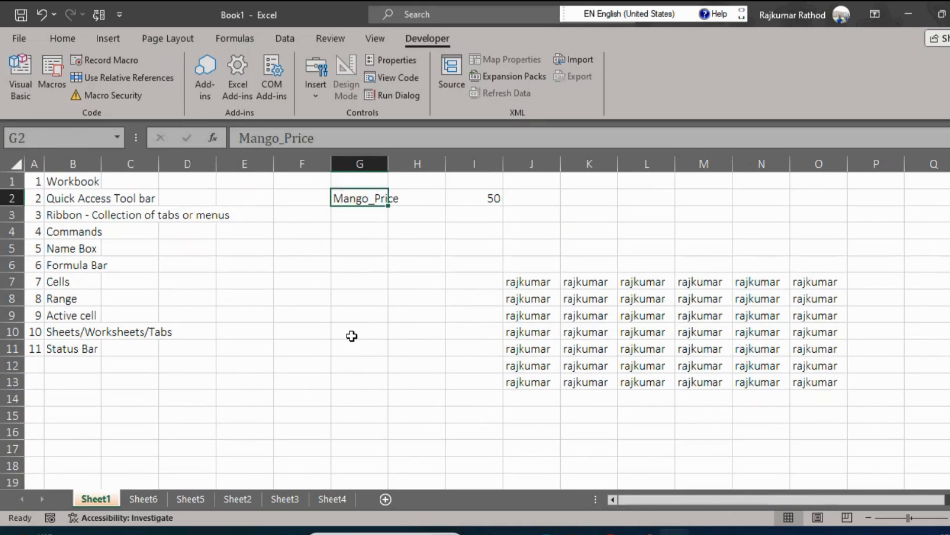
key("ctrl+z")
Go back to cell A1 and review the list of Excel window parts in B1:B11.
key("Left")
key("Left")
key("Left")
key("Left")
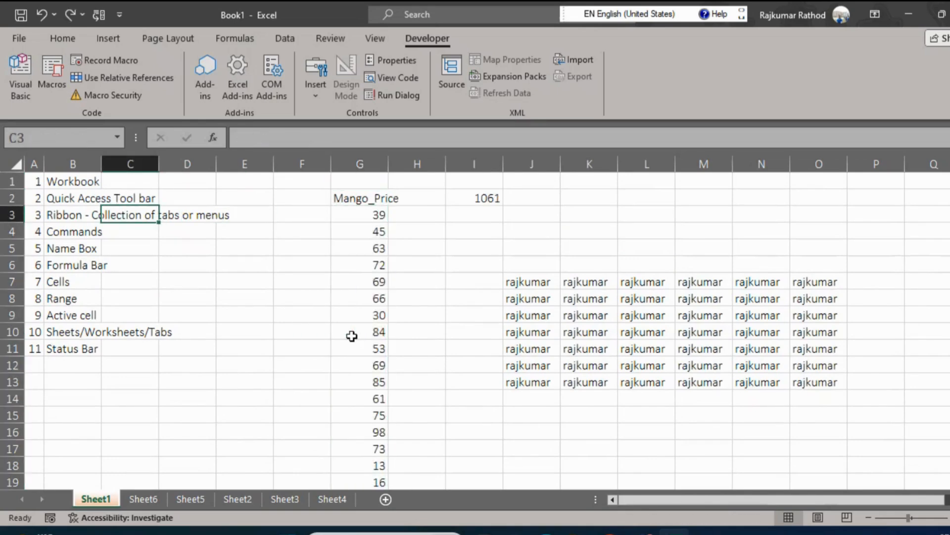
key("Up")
key("Left")
key("Up")
key("Left")
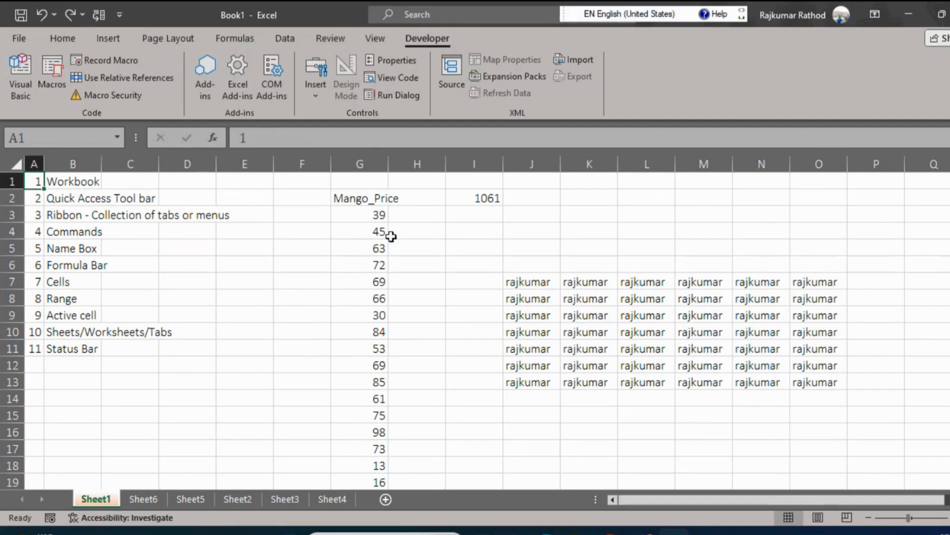
left_click(478, 248)
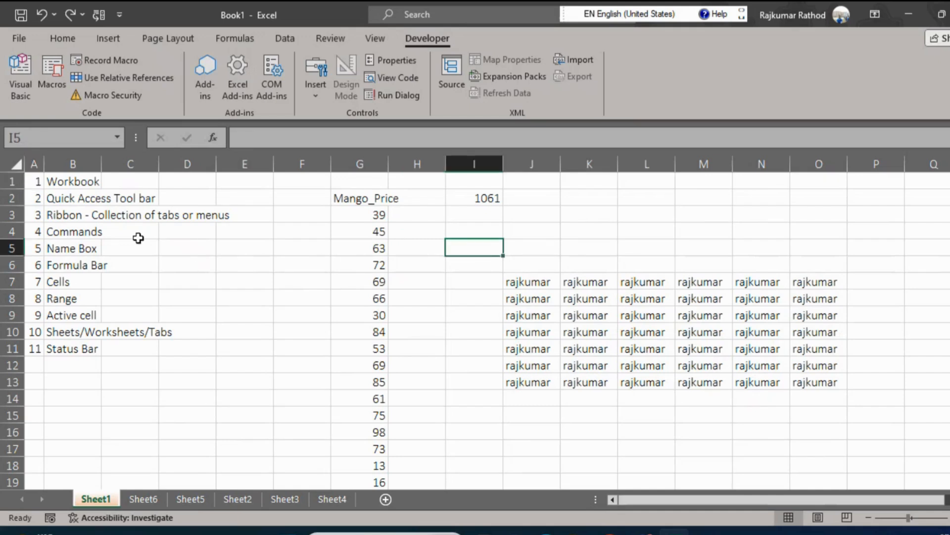
left_click(589, 218)
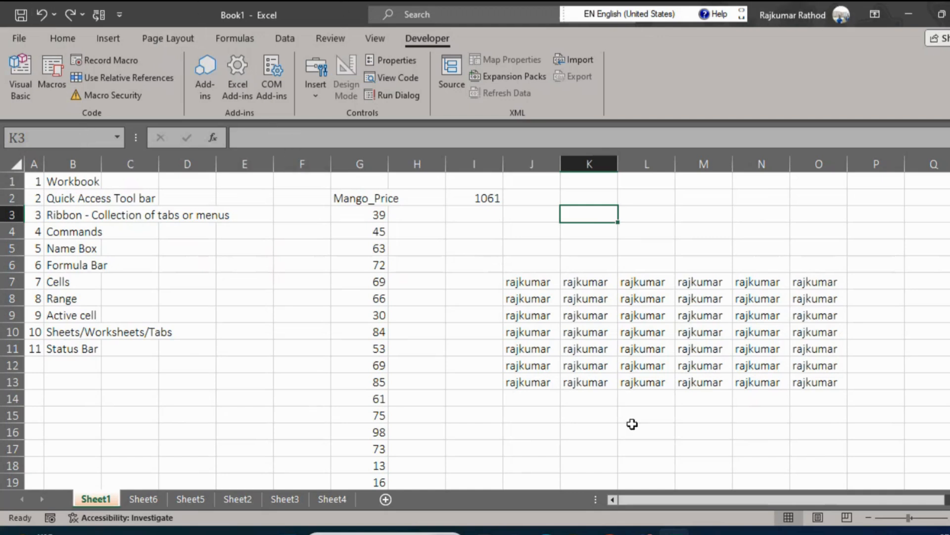
left_click_drag(74, 182, 77, 350)
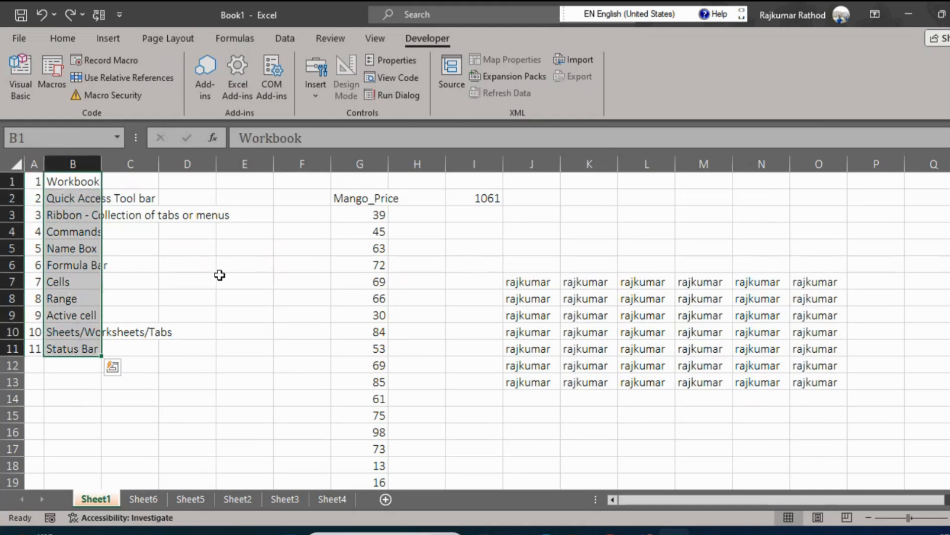
left_click(564, 209)
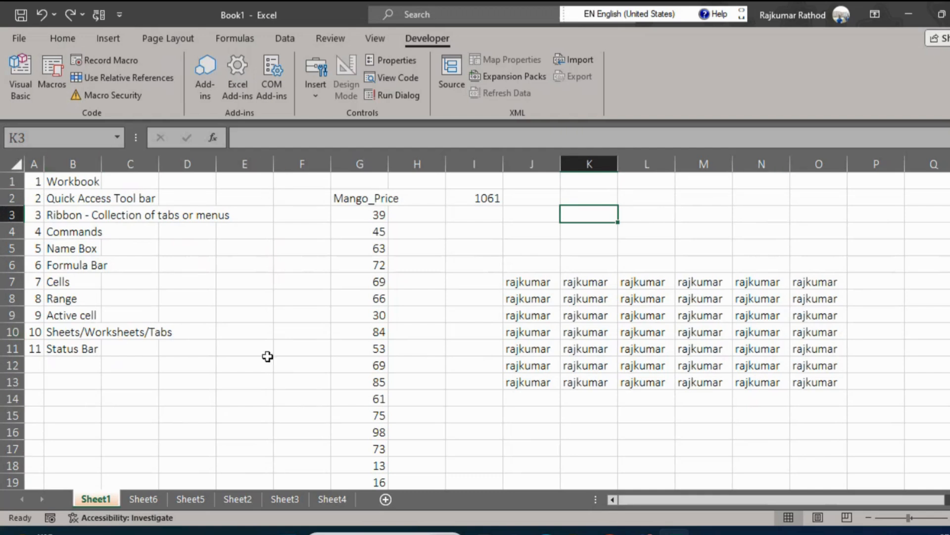
left_click(252, 378)
left_click(142, 334)
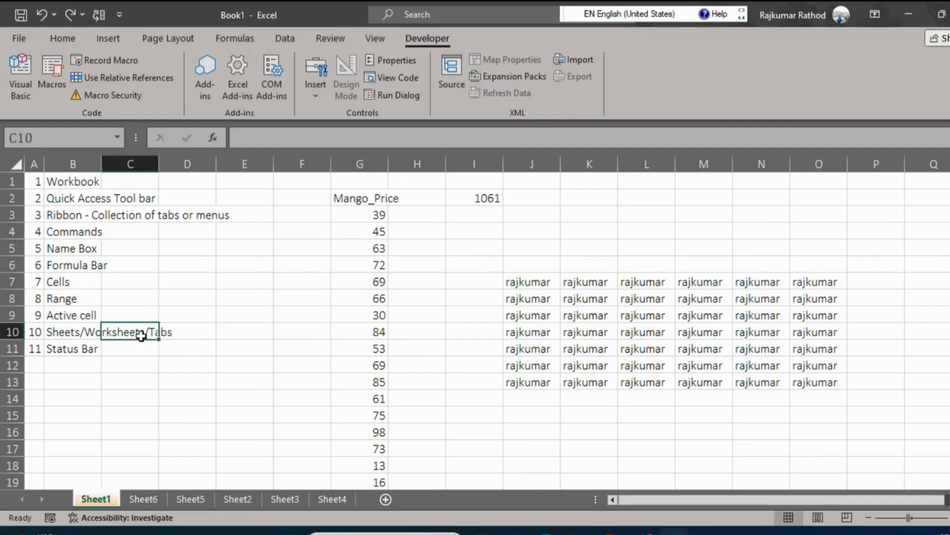
left_click(64, 365)
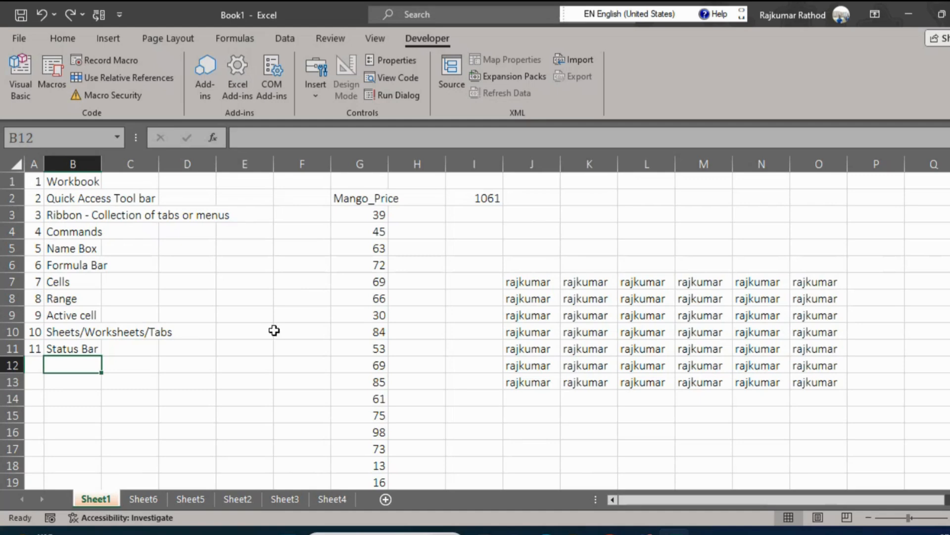
Start saving the workbook with the file name Day1 and open the full Save As dialog to browse for a folder.
left_click(279, 361)
key("ctrl+s")
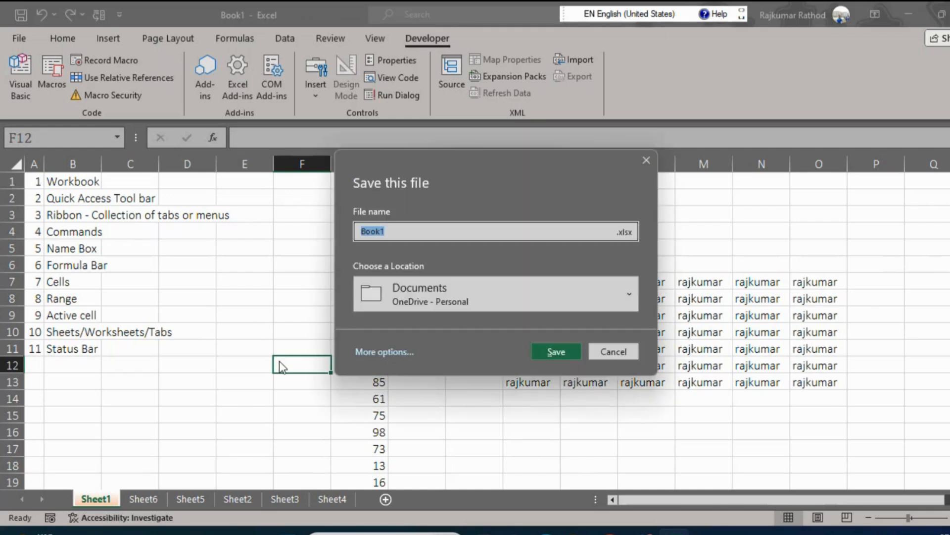
type("Day1")
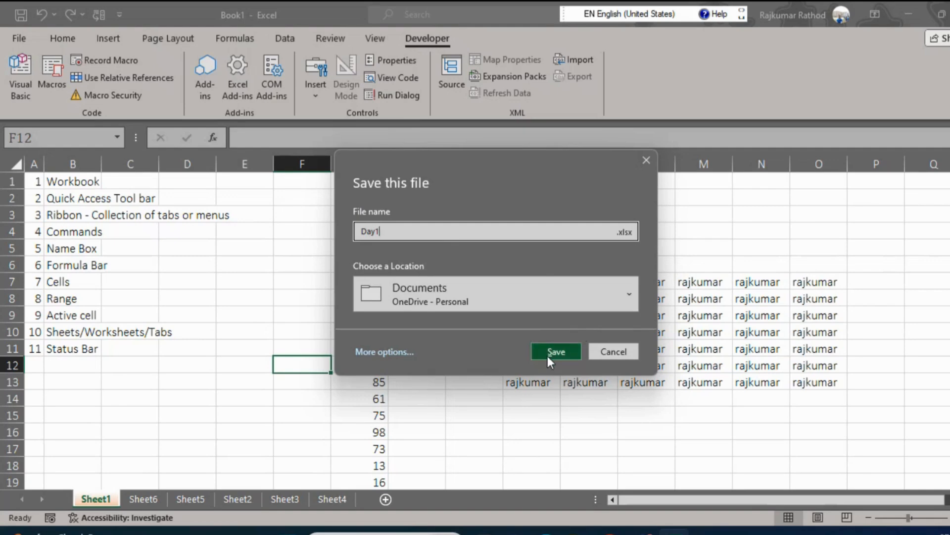
left_click(376, 357)
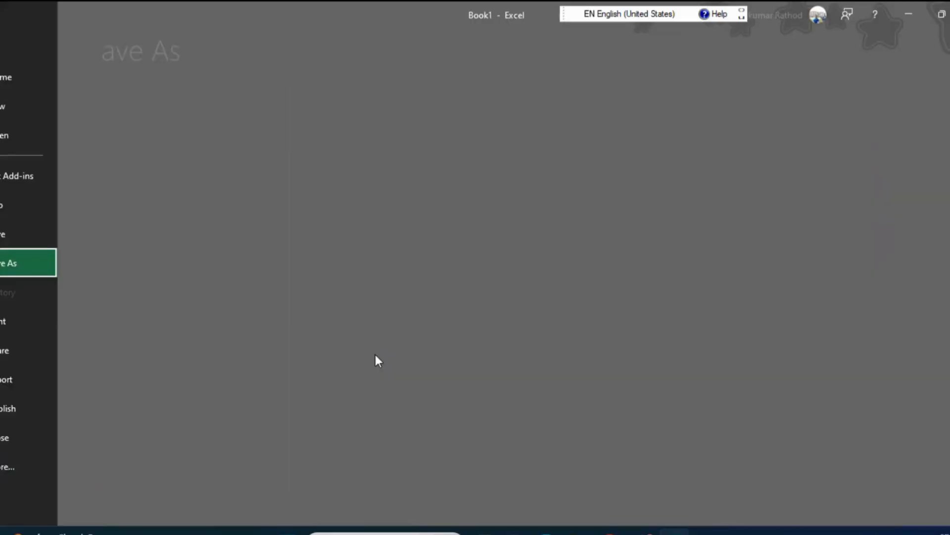
left_click(201, 280)
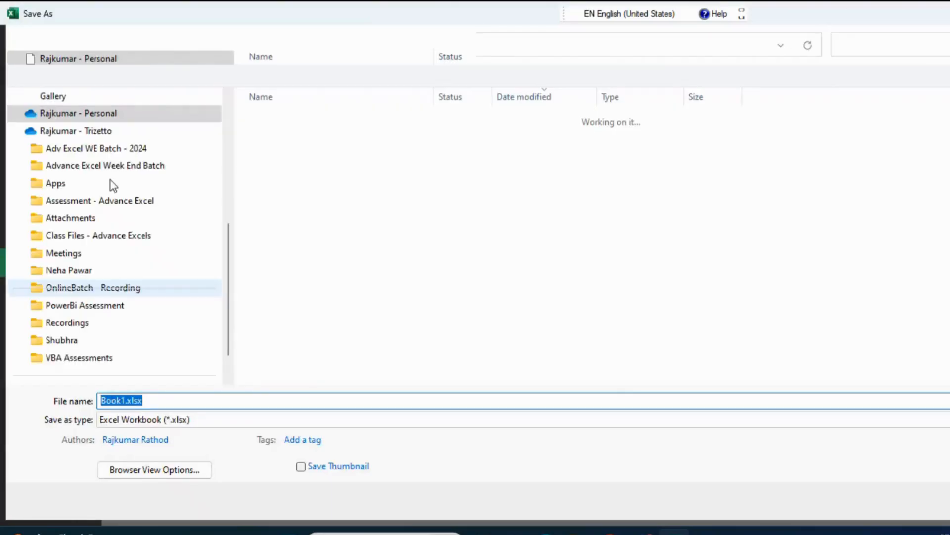